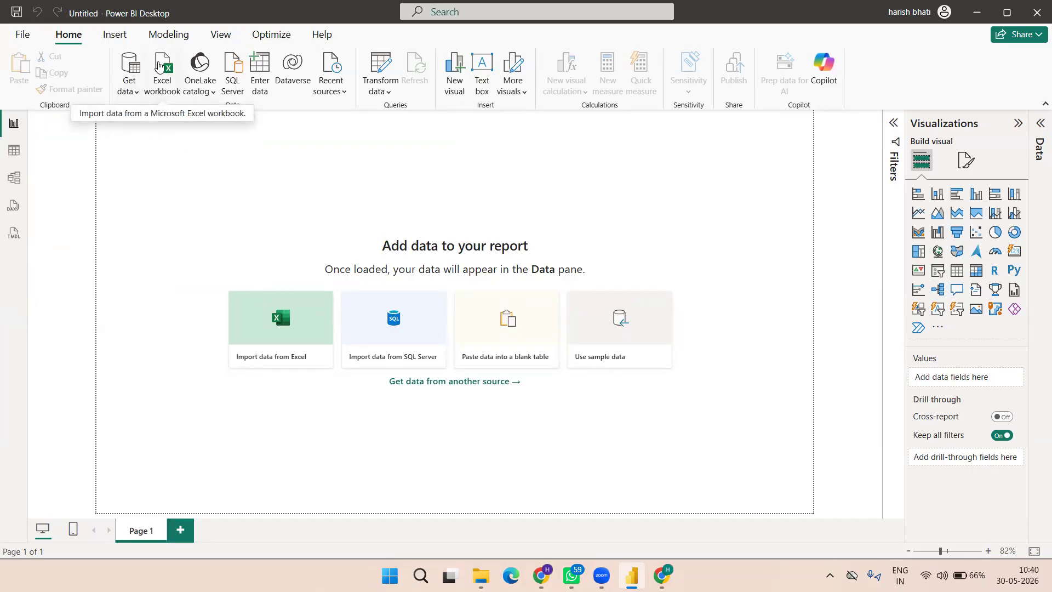
pyautogui.click(164, 72)
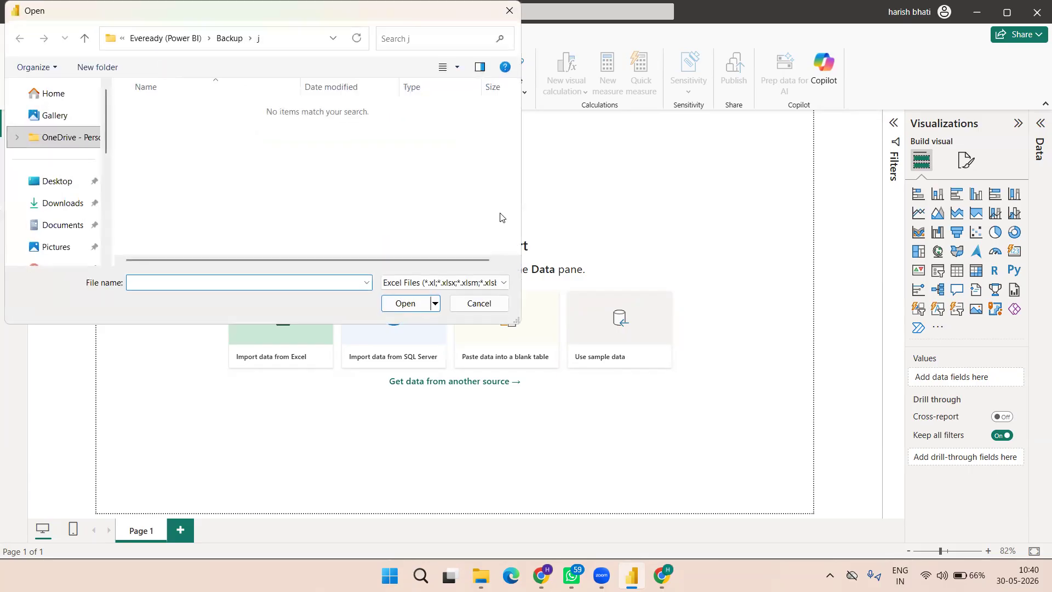
pyautogui.click(479, 303)
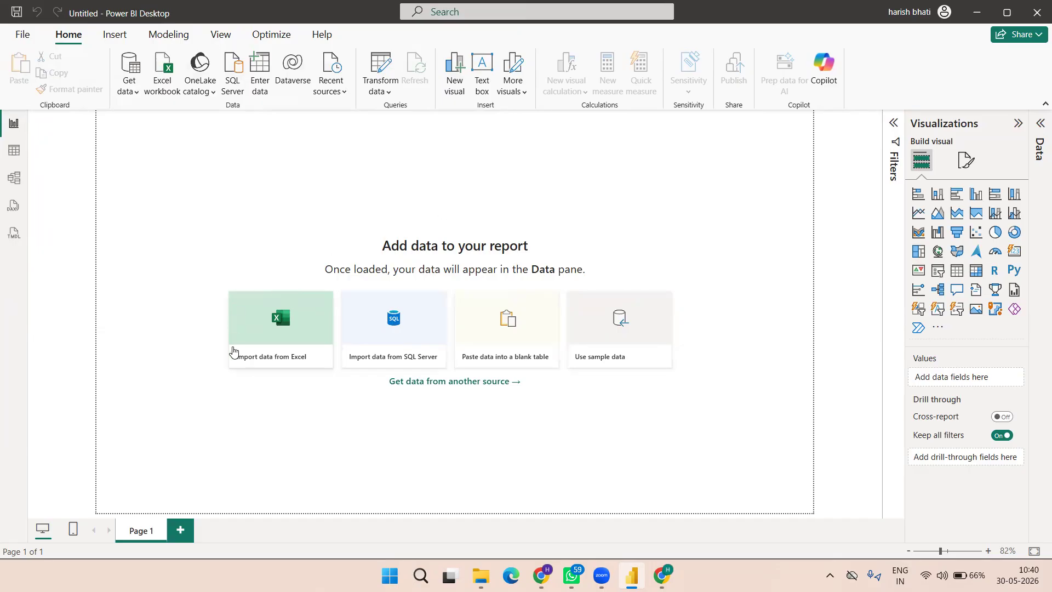
pyautogui.click(279, 322)
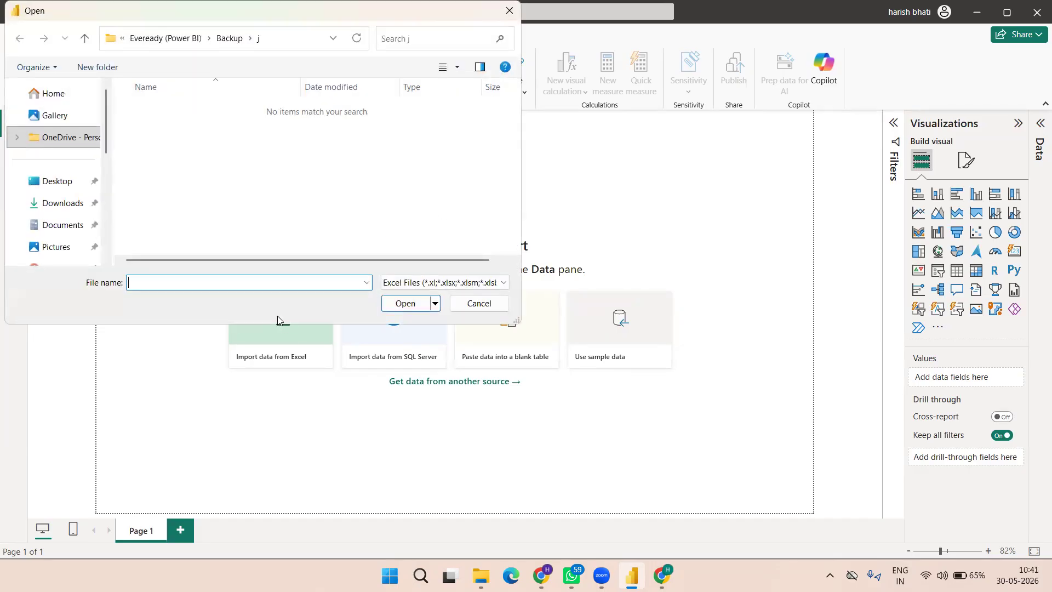
pyautogui.click(477, 303)
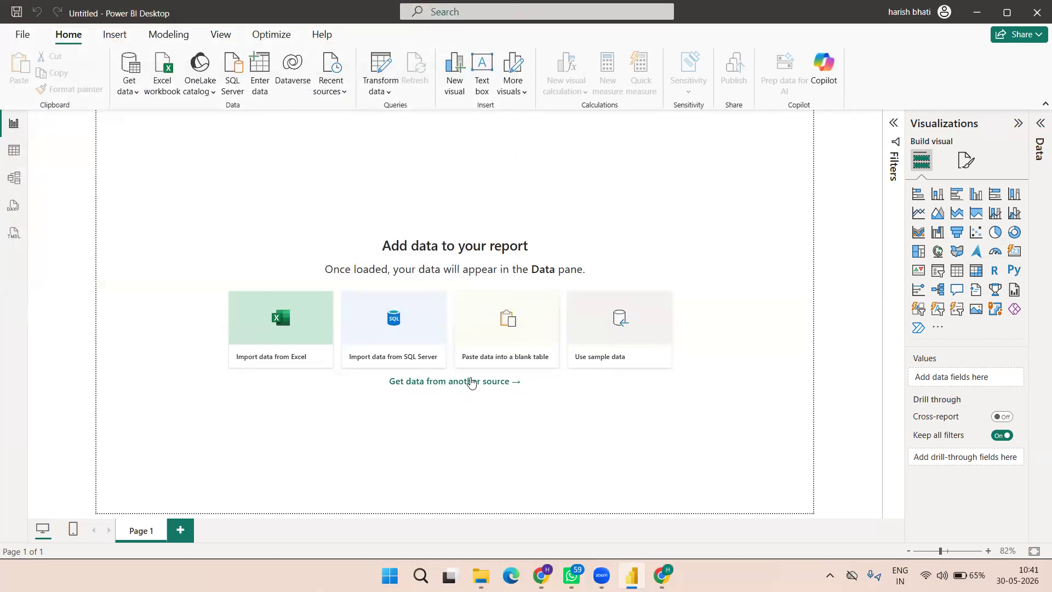
pyautogui.click(466, 381)
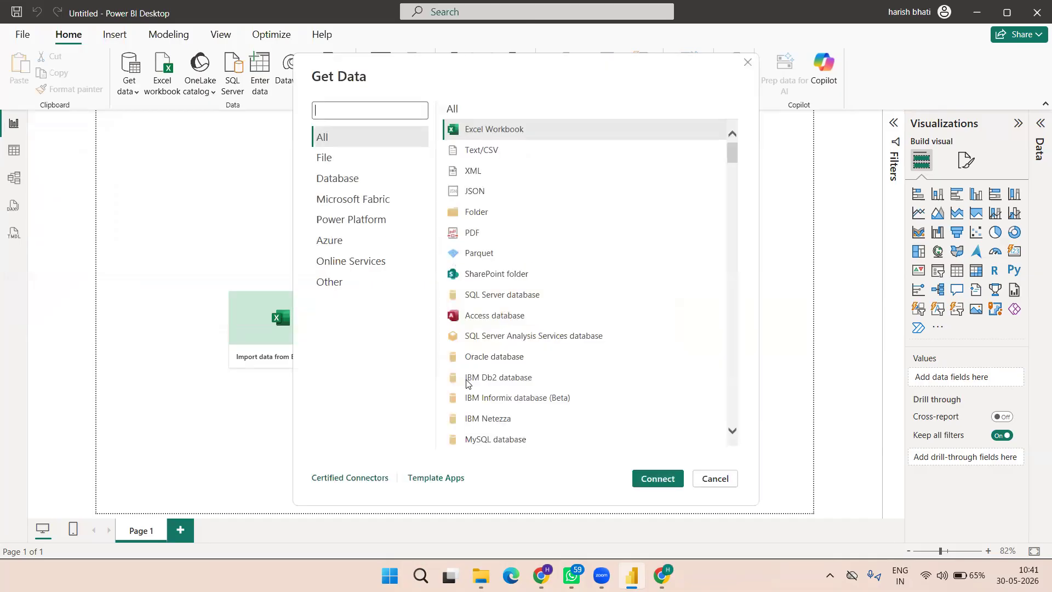
pyautogui.click(718, 480)
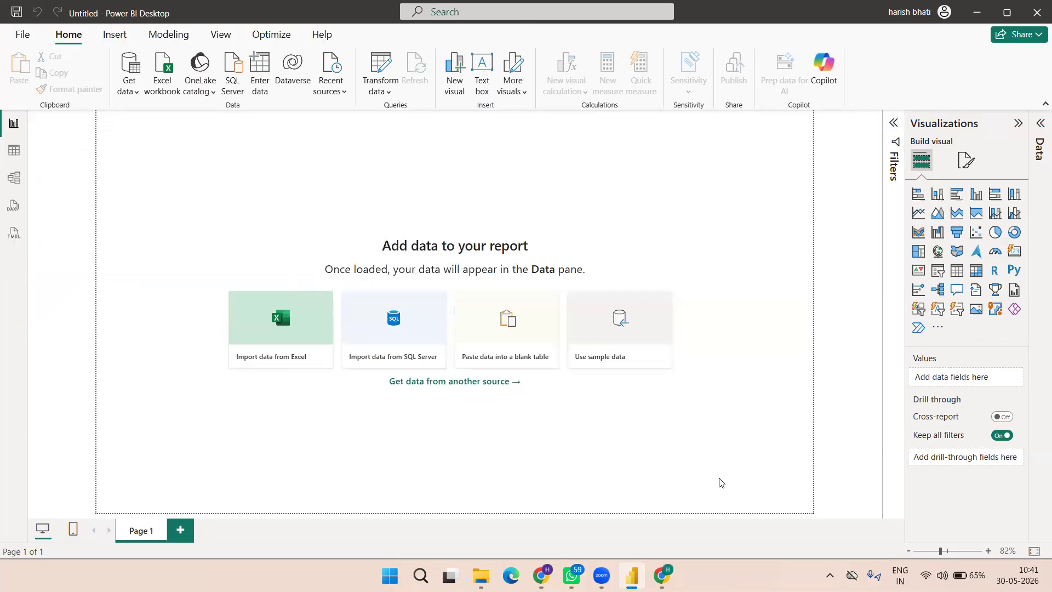
# Connect to the Orders Excel workbook stored on the New Volume (D:) drive as the report's data source
pyautogui.click(163, 66)
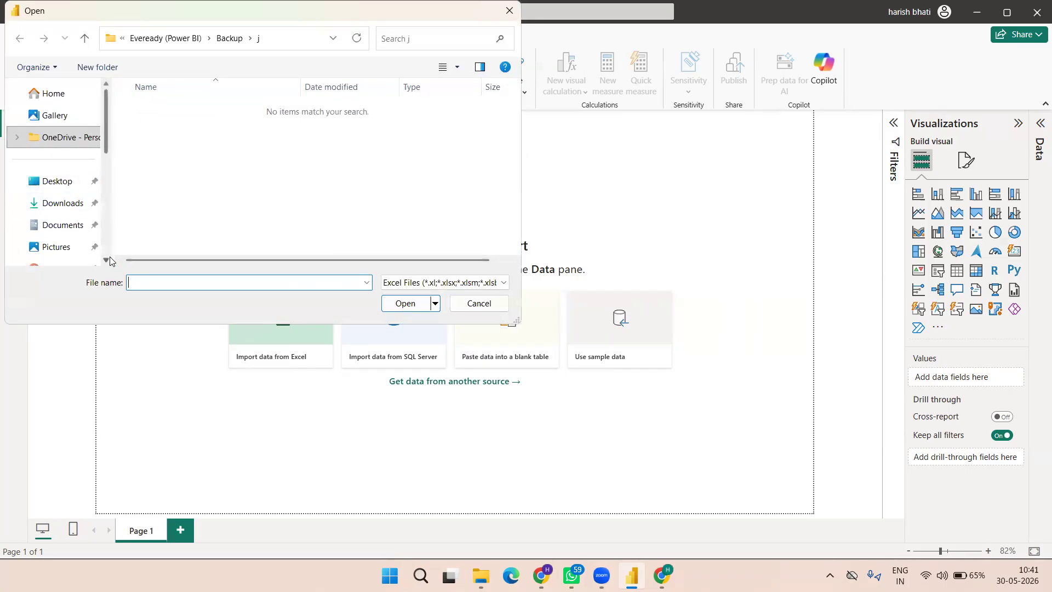
pyautogui.click(108, 259)
pyautogui.scroll(-3, 110, 256)
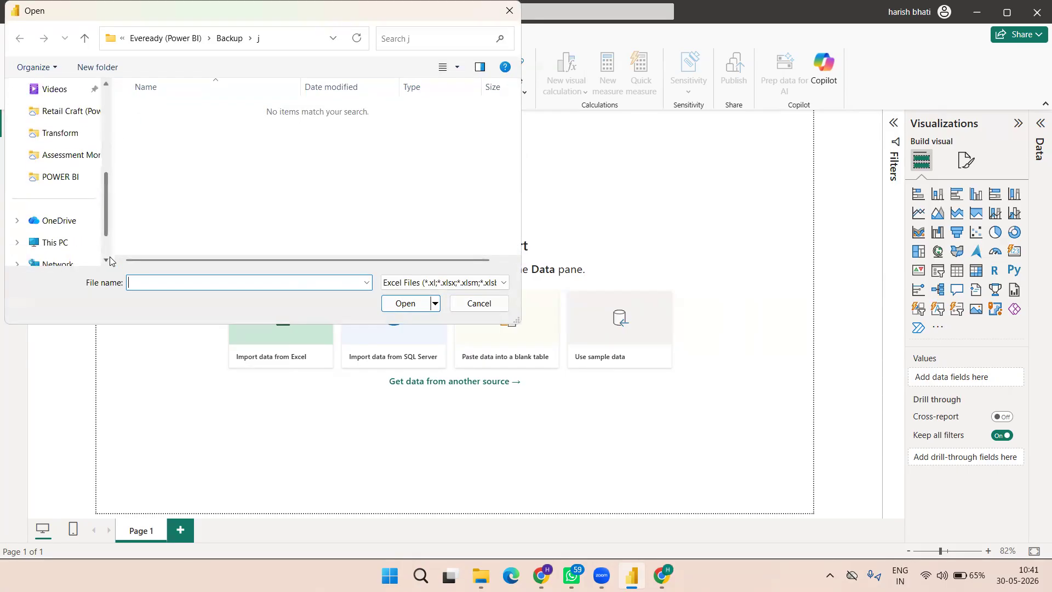
pyautogui.click(60, 245)
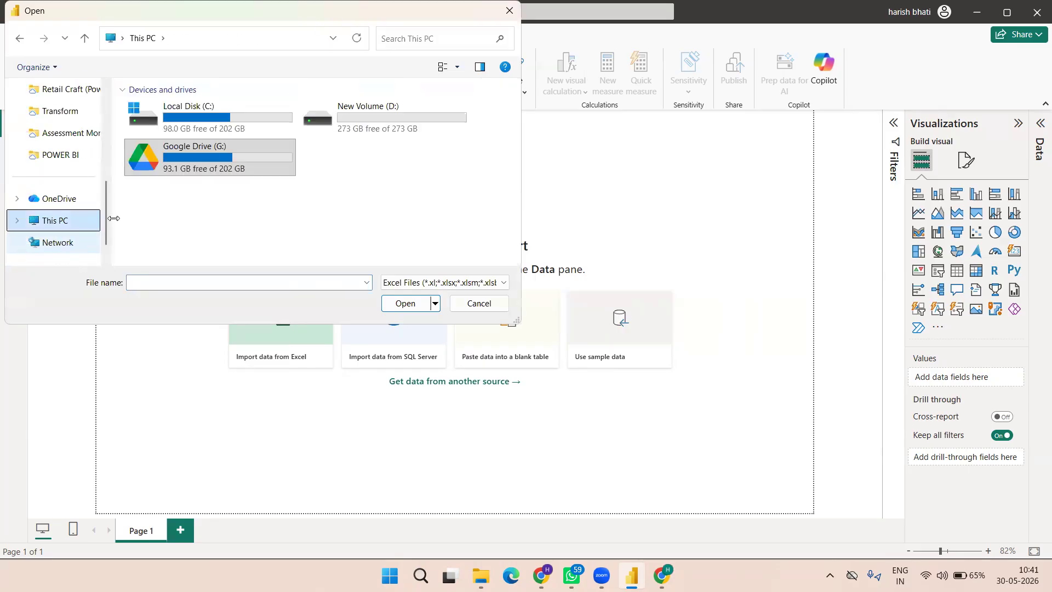
pyautogui.doubleClick(360, 134)
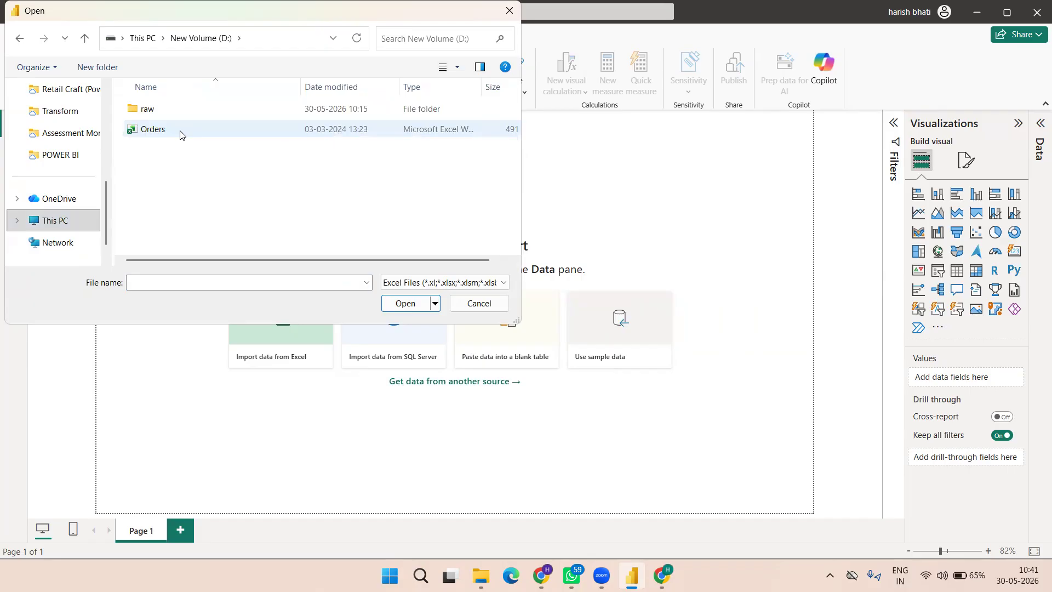
pyautogui.click(180, 135)
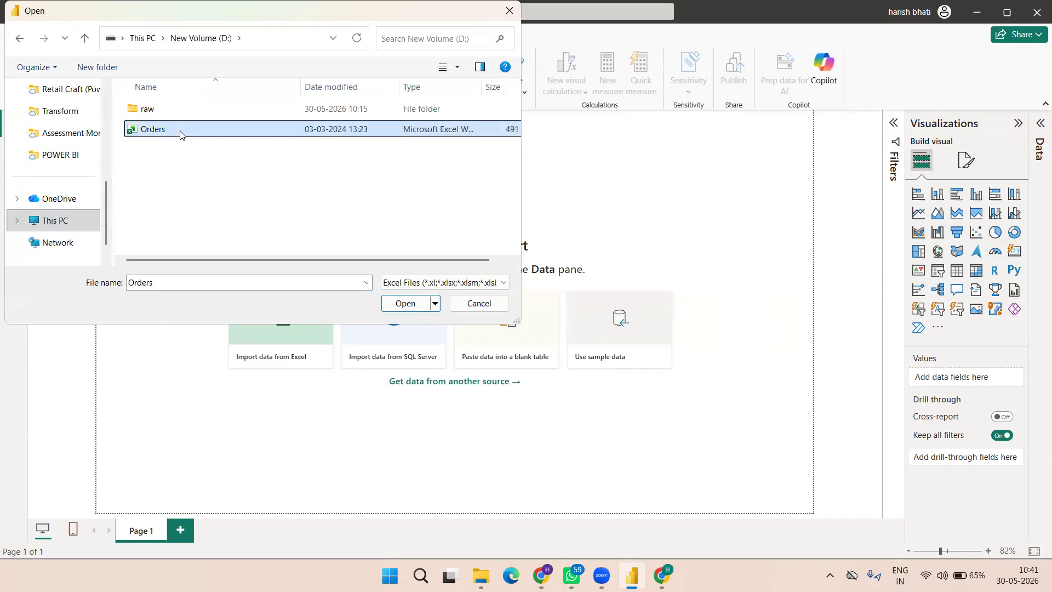
pyautogui.click(397, 305)
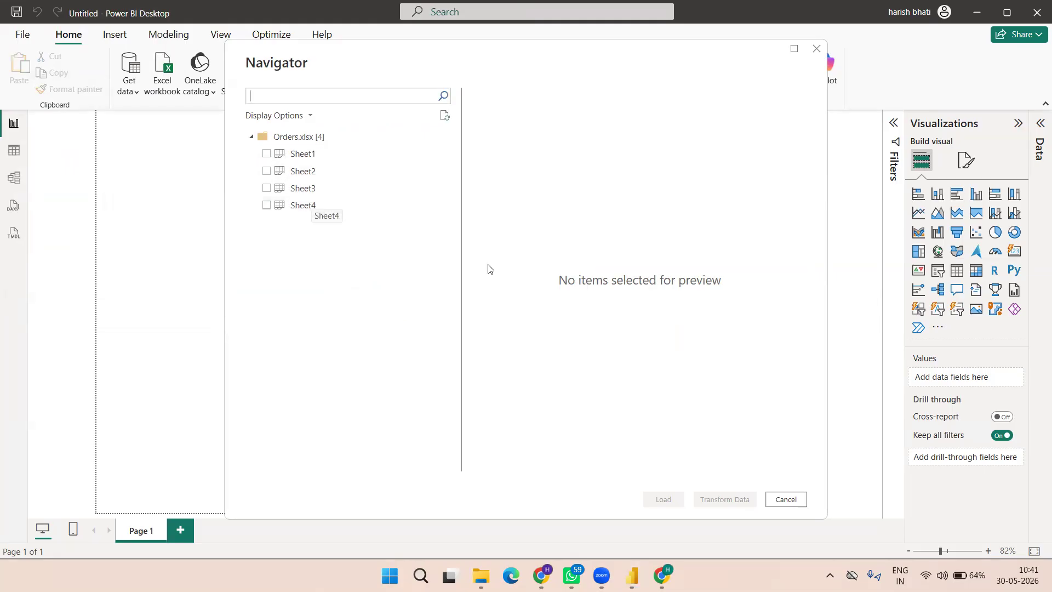
# Switch to File Explorer, go up to New Volume (D:) and open the Orders workbook in Excel
pyautogui.click(481, 575)
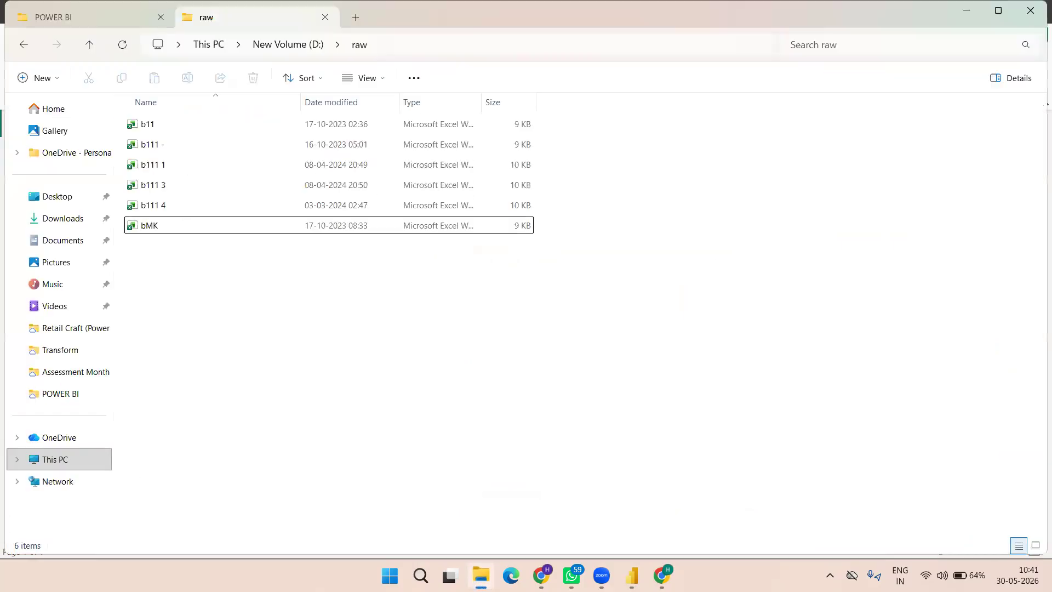
pyautogui.press('BackSpace')
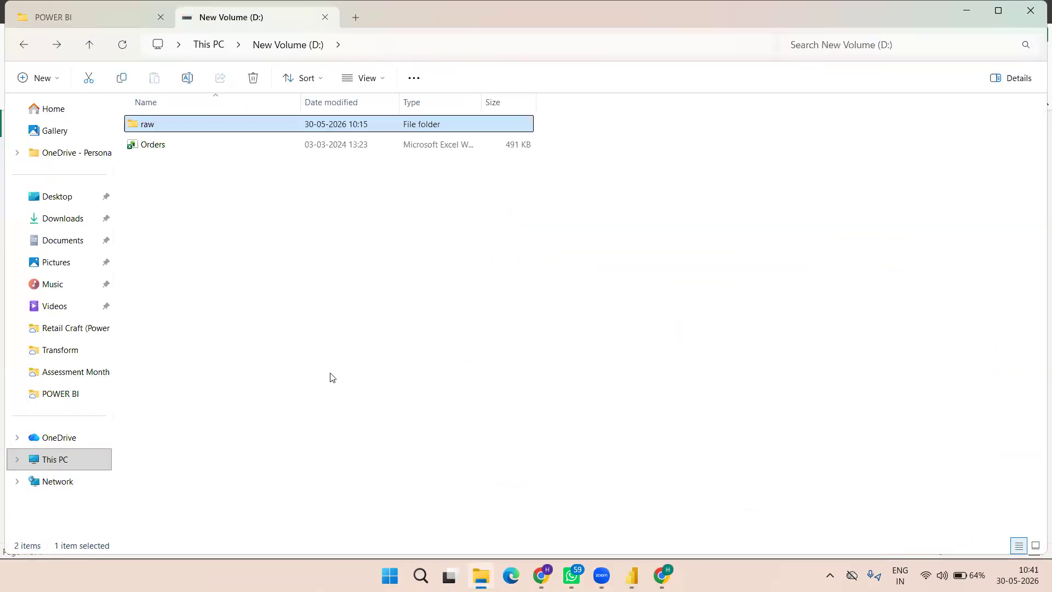
pyautogui.press('Down')
pyautogui.press('Return')
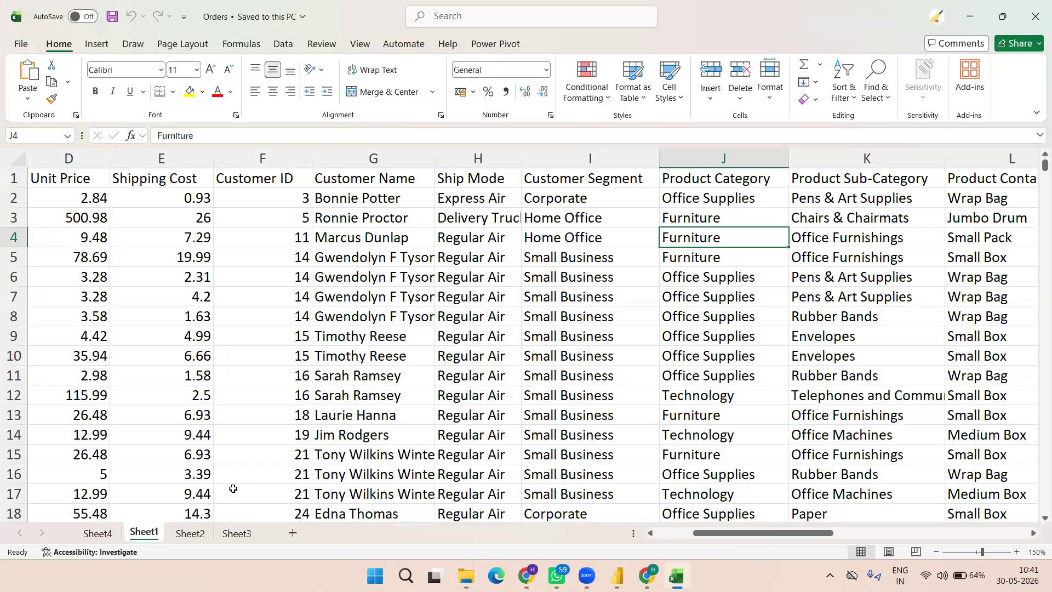
# Examine the workbook's sheets and the extent of the data in Sheet1, and close Excel
pyautogui.press('Down')
pyautogui.click(107, 532)
pyautogui.click(156, 533)
pyautogui.click(189, 533)
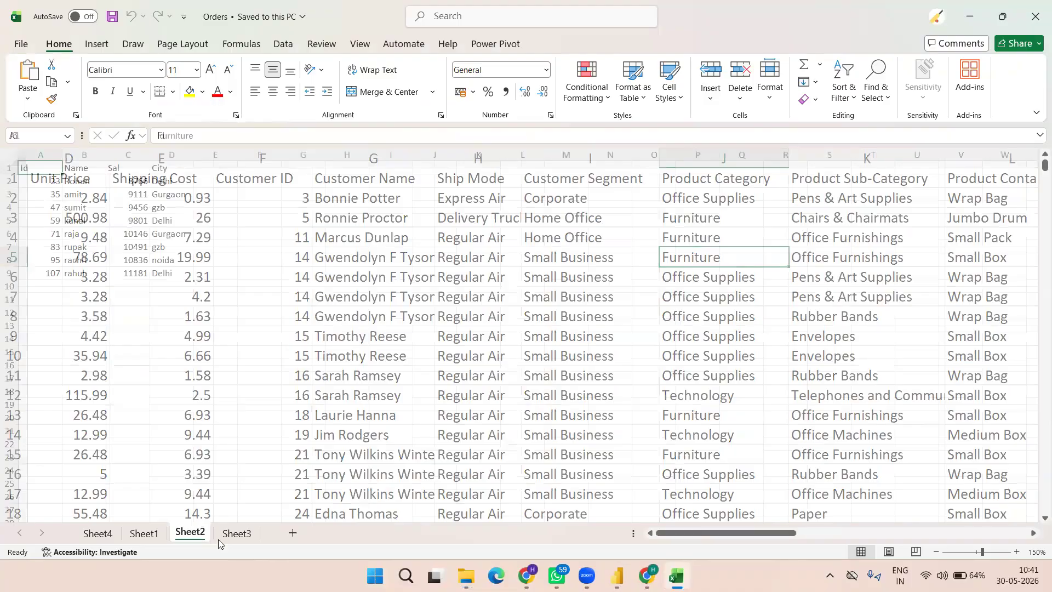
pyautogui.click(155, 539)
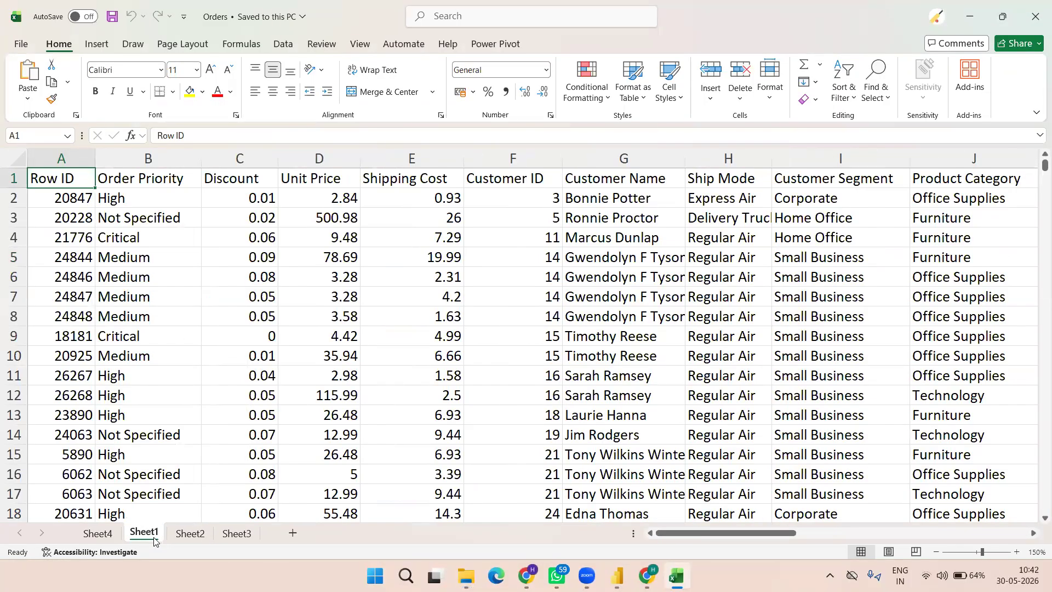
pyautogui.hotkey('ctrl', 'Down')
pyautogui.hotkey('ctrl', 'Up')
pyautogui.hotkey('ctrl', 'Right')
pyautogui.hotkey('ctrl', 'Left')
pyautogui.click(1036, 12)
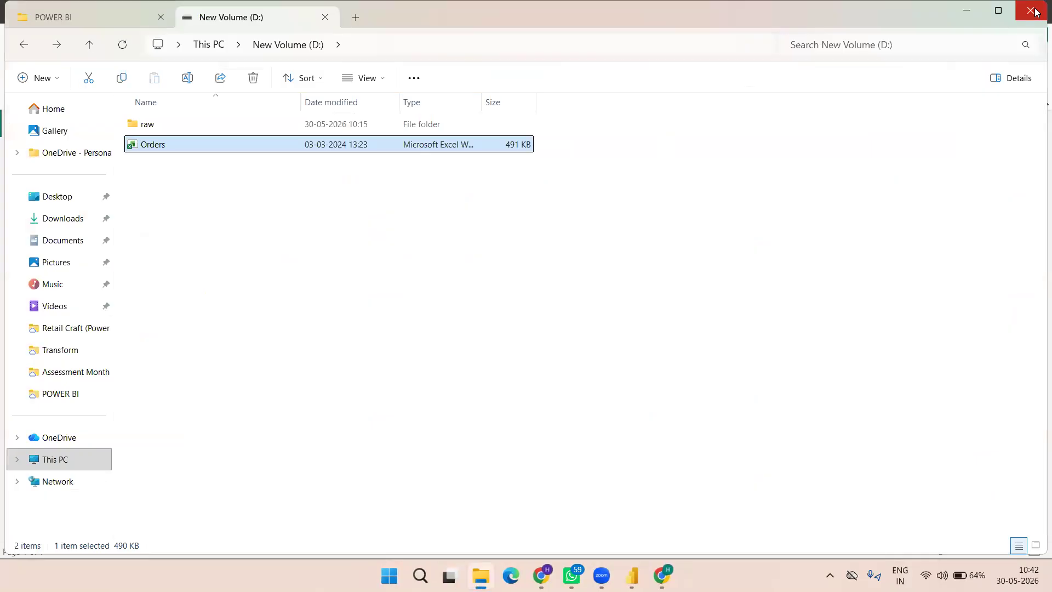
# Return to Power BI's Navigator and preview the columns of Sheet1 and the contents of Sheet2
pyautogui.hotkey('alt', 'Tab')
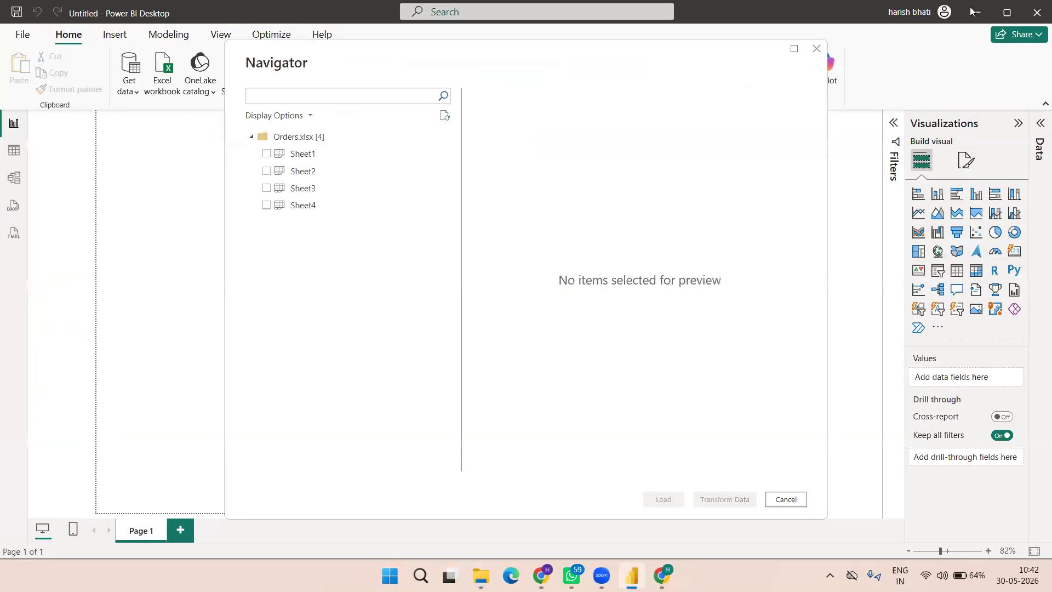
pyautogui.click(328, 156)
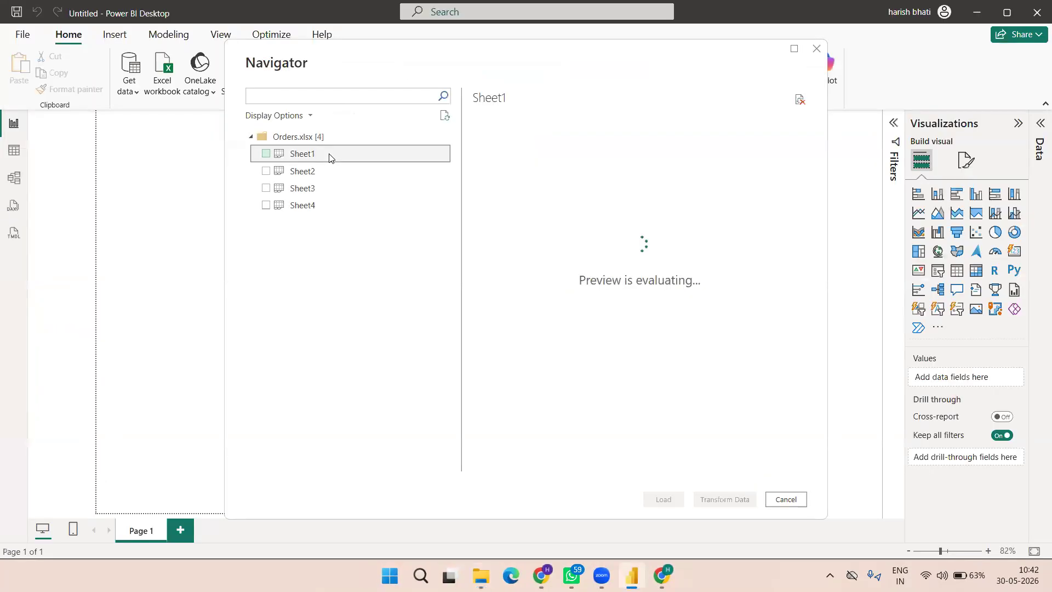
pyautogui.hscroll(5, 660, 289)
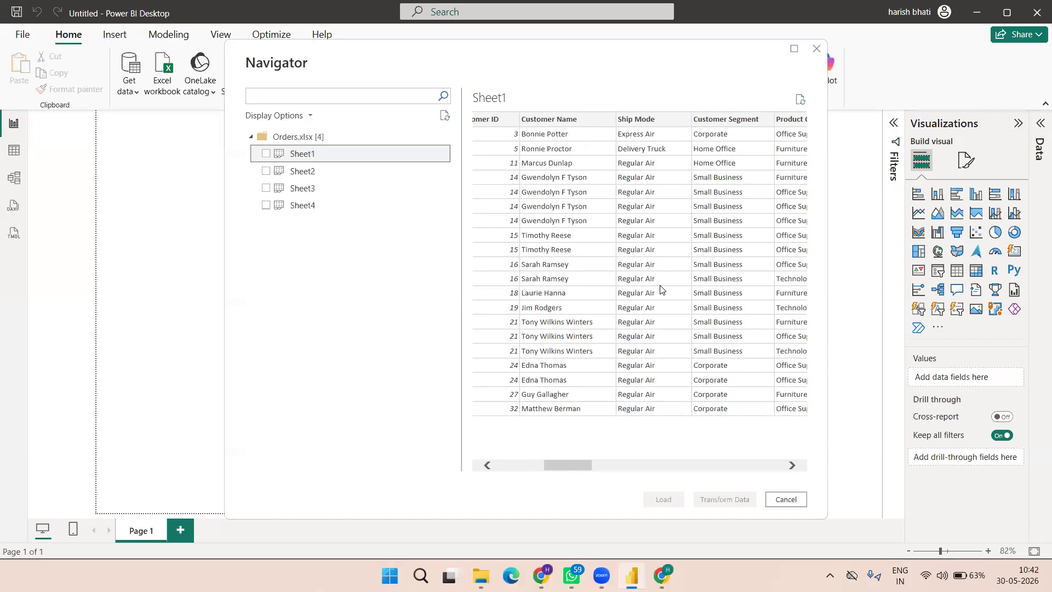
pyautogui.hscroll(5, 660, 289)
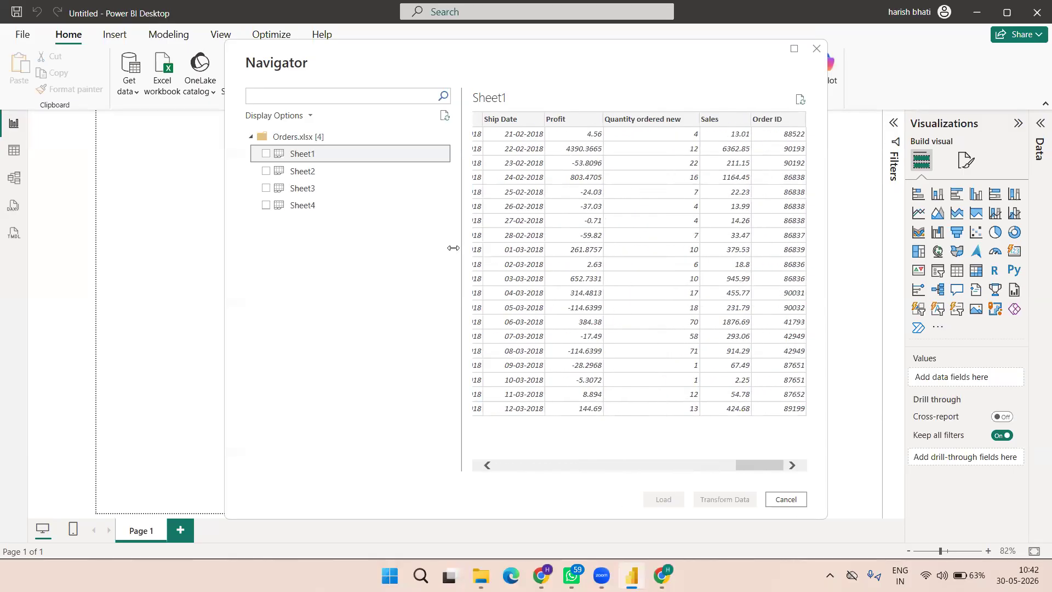
pyautogui.click(327, 172)
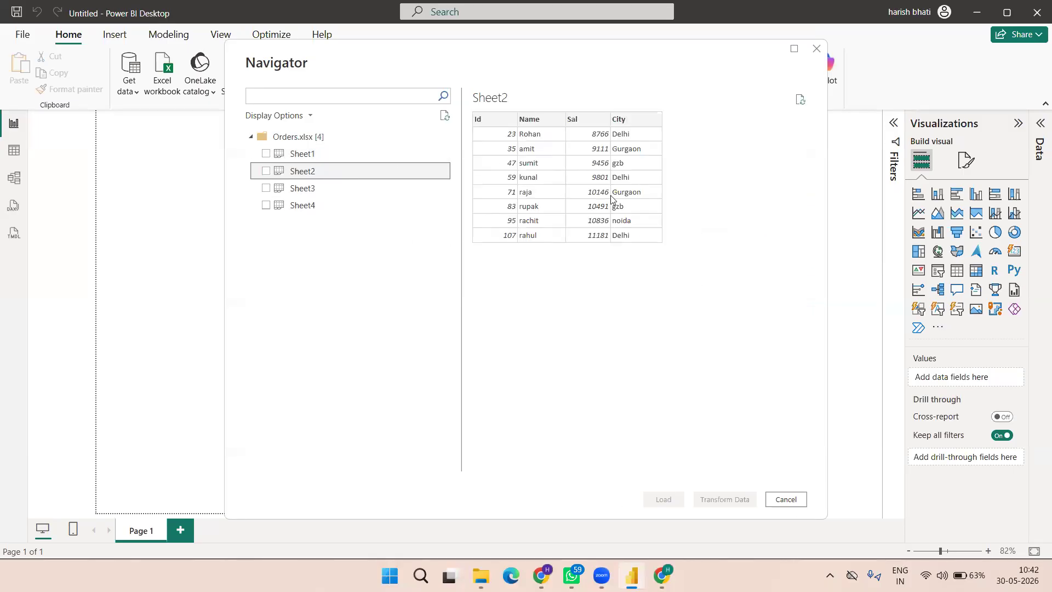
# Select Sheet1 of Orders.xlsx for import and open it in Power Query Editor with Transform Data
pyautogui.click(315, 159)
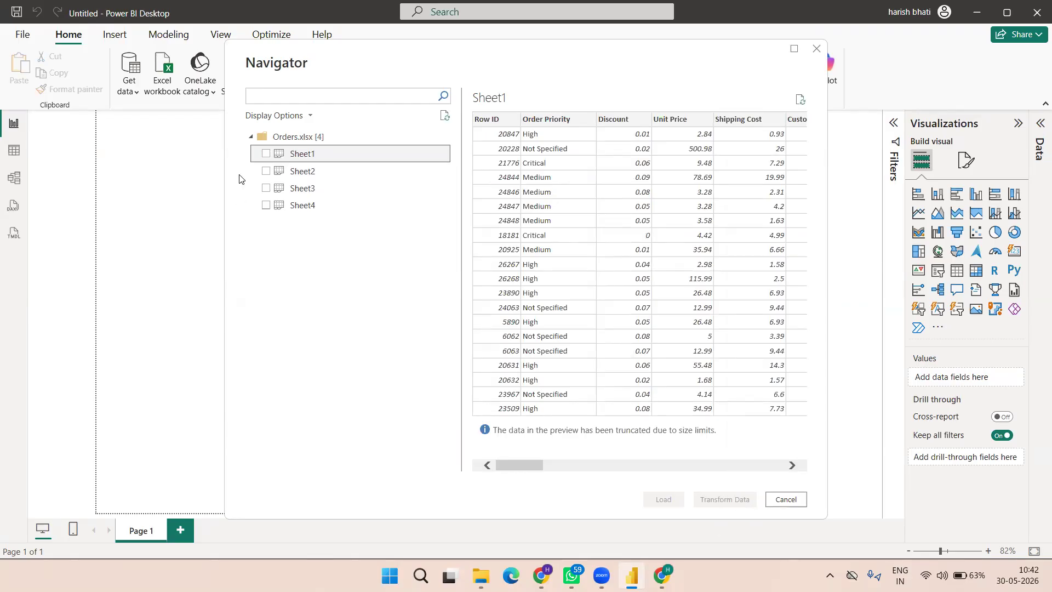
pyautogui.click(266, 155)
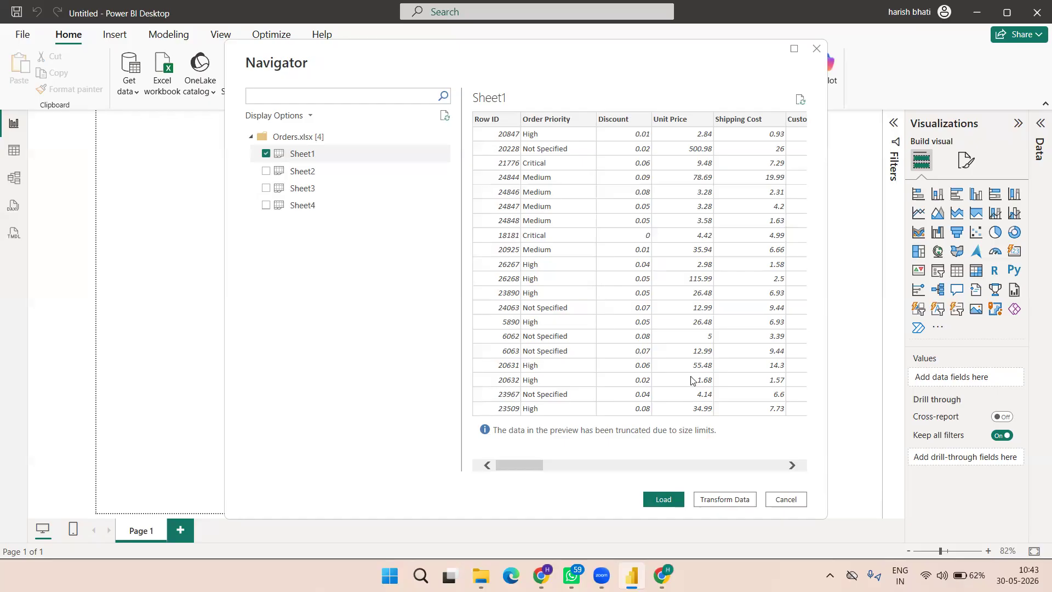
pyautogui.click(724, 499)
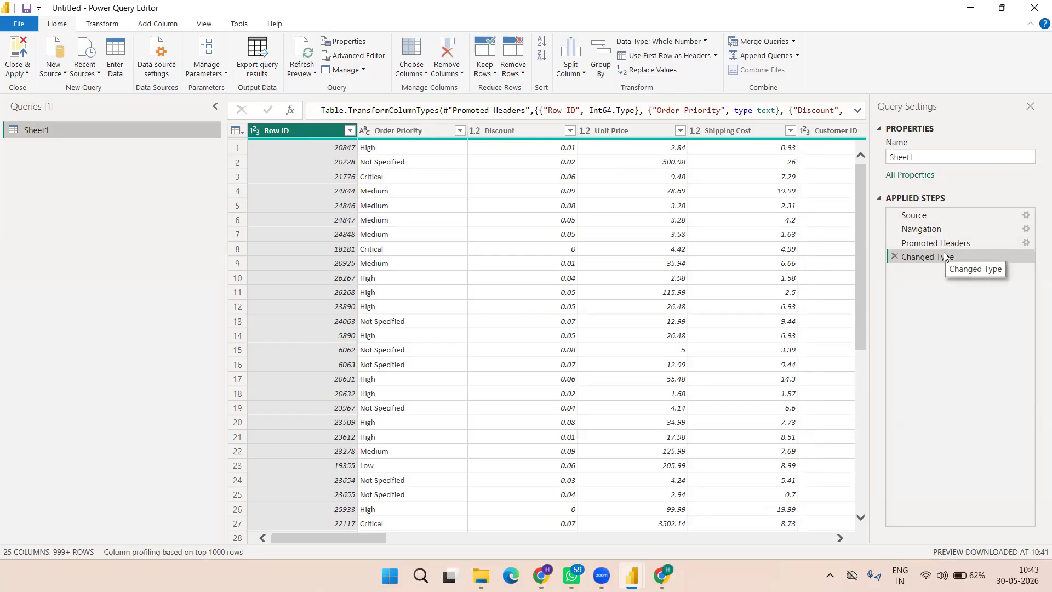
# Delete the Changed Type, Promoted Headers and Navigation applied steps so that only the Source step is left
pyautogui.click(894, 257)
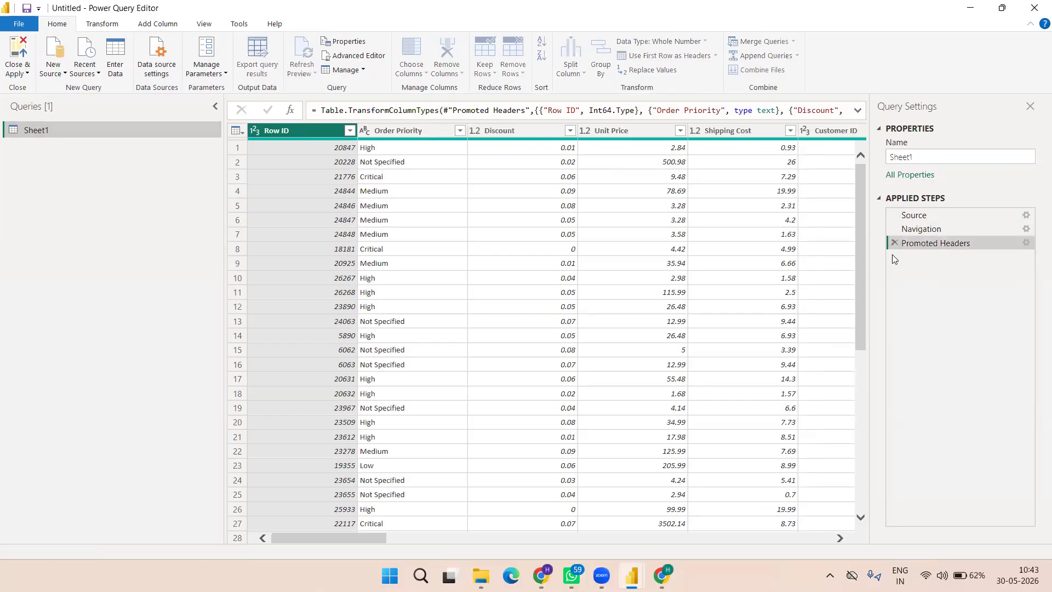
pyautogui.click(894, 244)
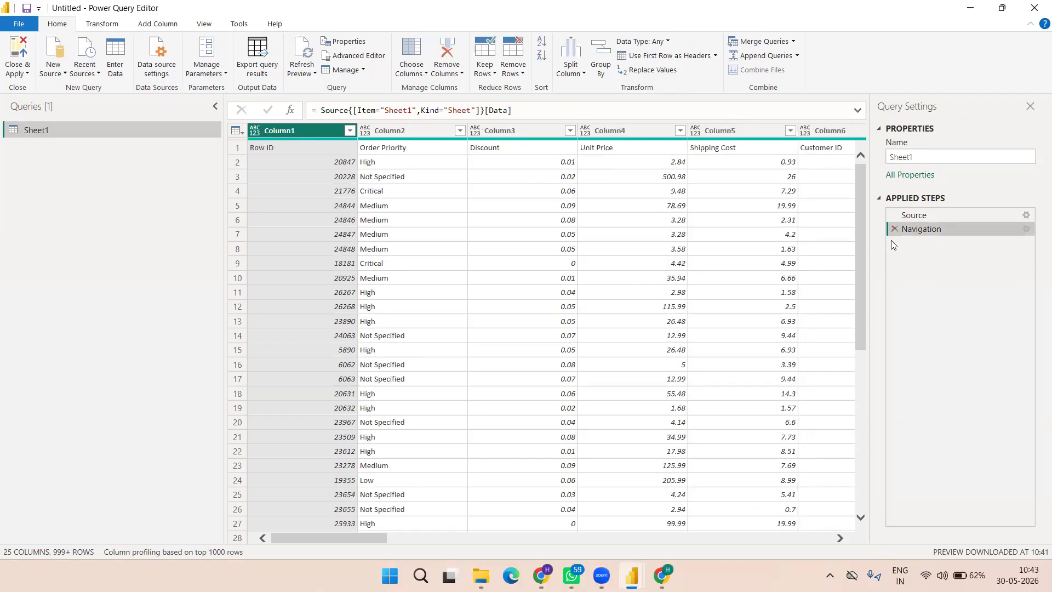
pyautogui.click(892, 229)
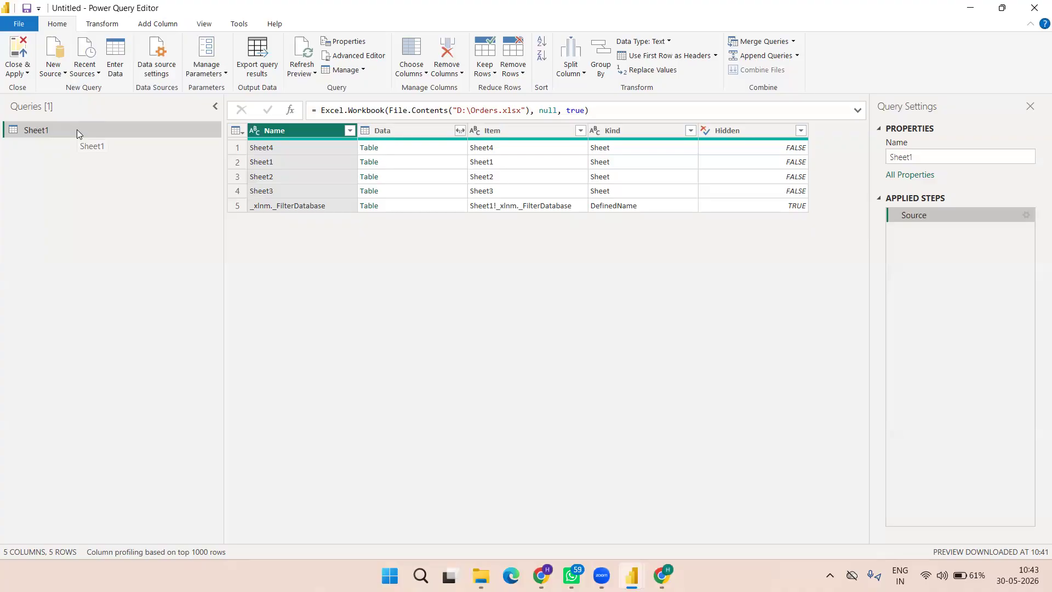
# Rename the Sheet1 query as Customer Data
pyautogui.click(916, 158)
pyautogui.press('BackSpace')
pyautogui.press('BackSpace')
pyautogui.press('BackSpace')
pyautogui.press('BackSpace')
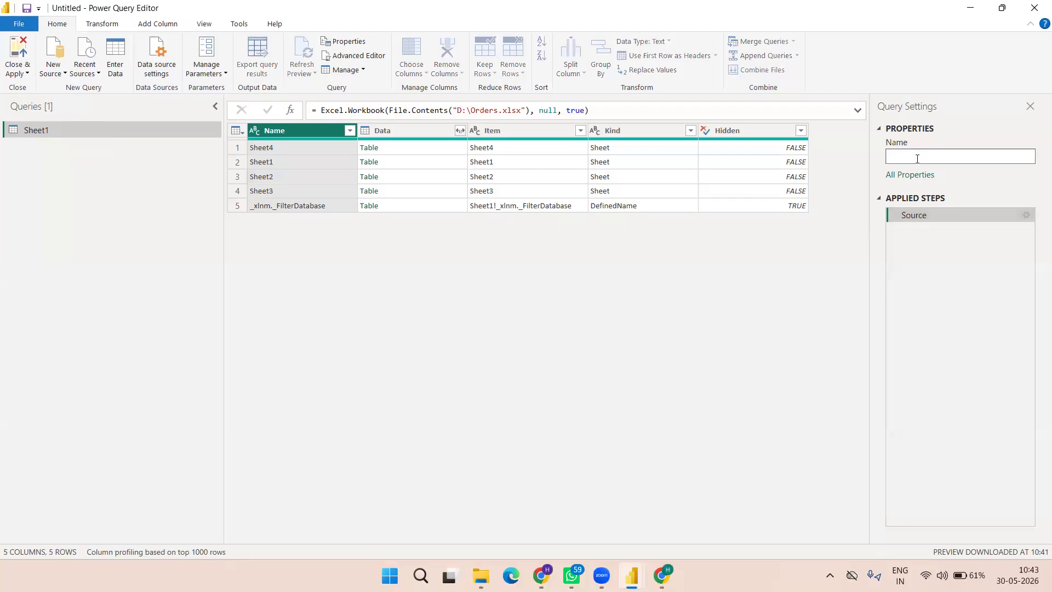
pyautogui.write('Customer Data')
pyautogui.press('Return')
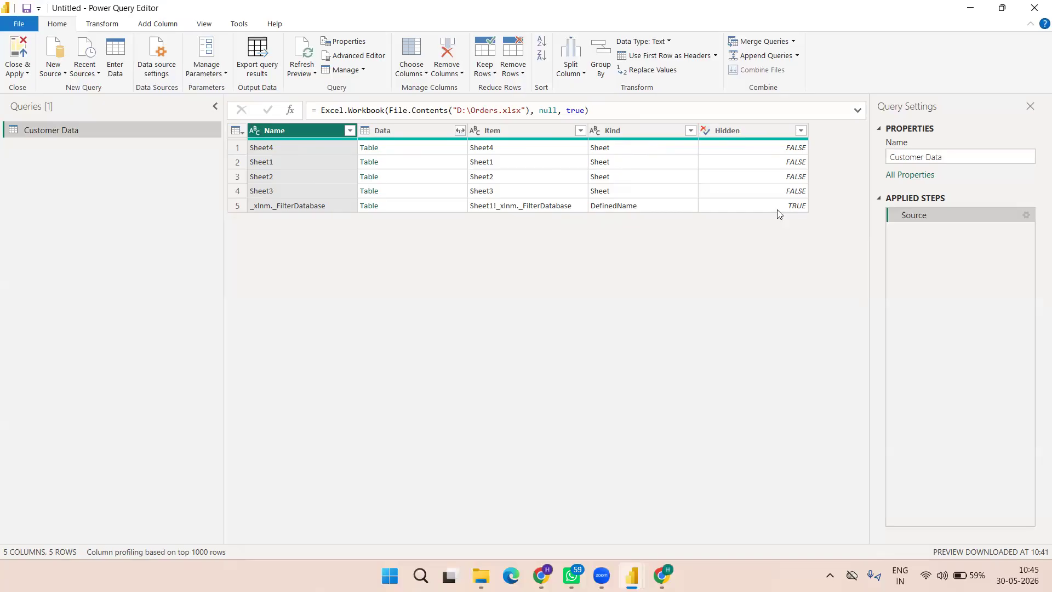
# Preview the nested tables of Sheet4 and Sheet1 in the Data column, and select the Name column
pyautogui.click(426, 147)
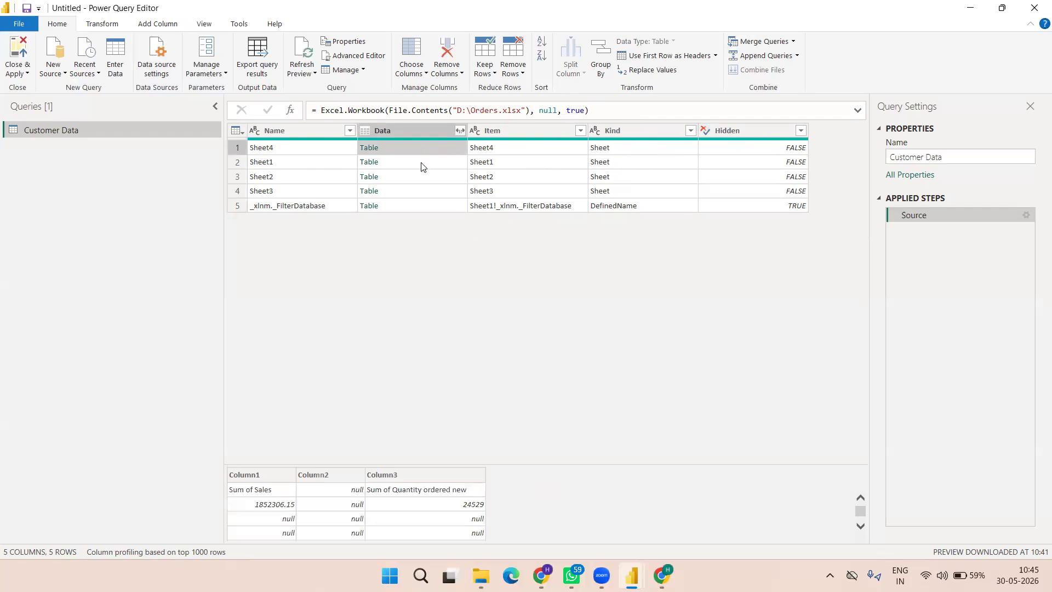
pyautogui.click(421, 162)
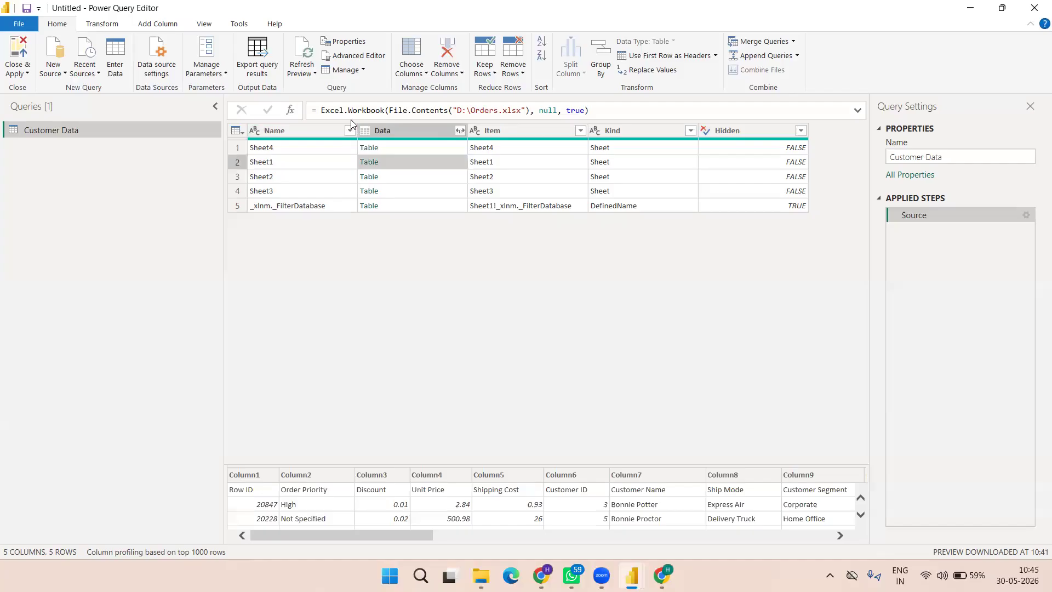
pyautogui.click(581, 131)
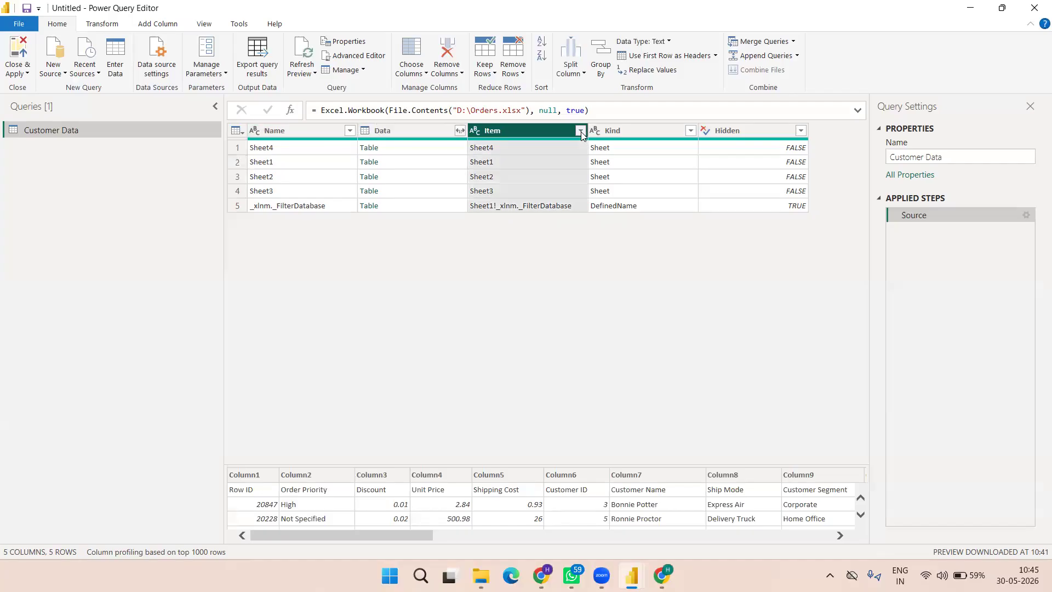
pyautogui.click(337, 130)
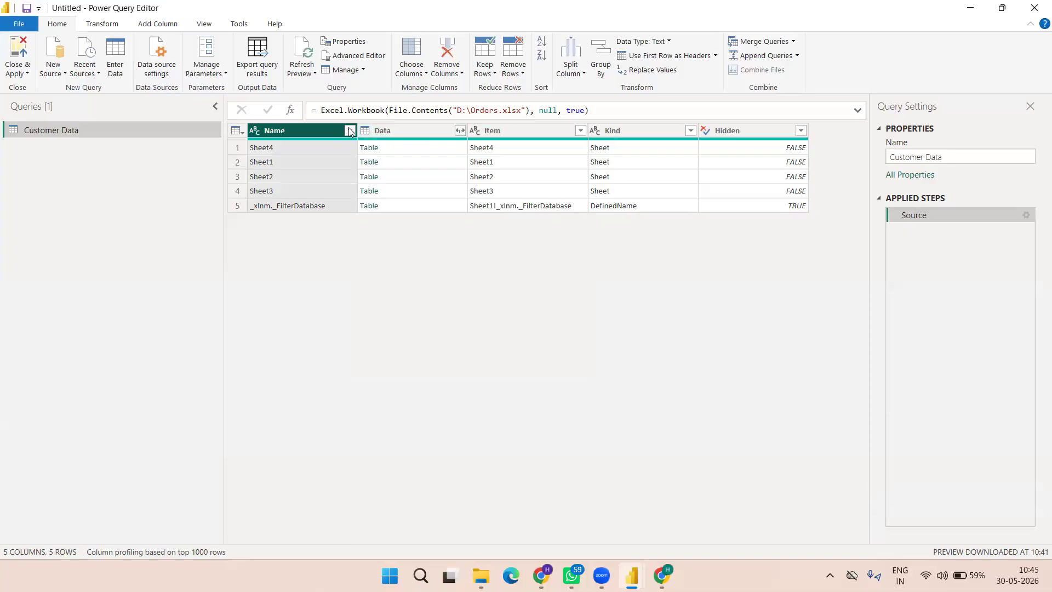
# Filter the Name column so that only the Sheet1 row is kept
pyautogui.click(350, 131)
pyautogui.click(172, 279)
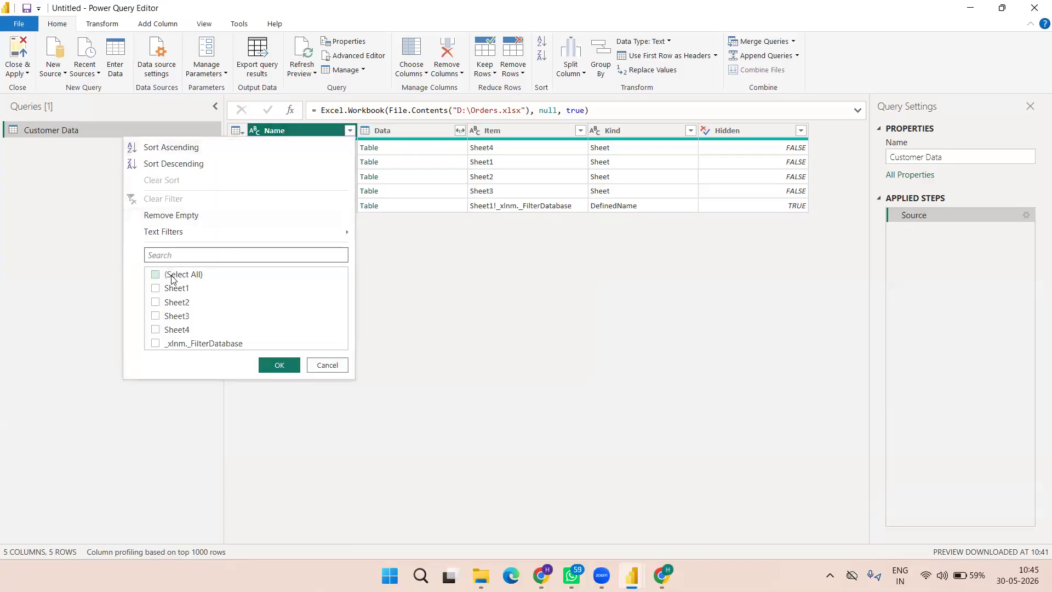
pyautogui.click(172, 289)
pyautogui.click(283, 366)
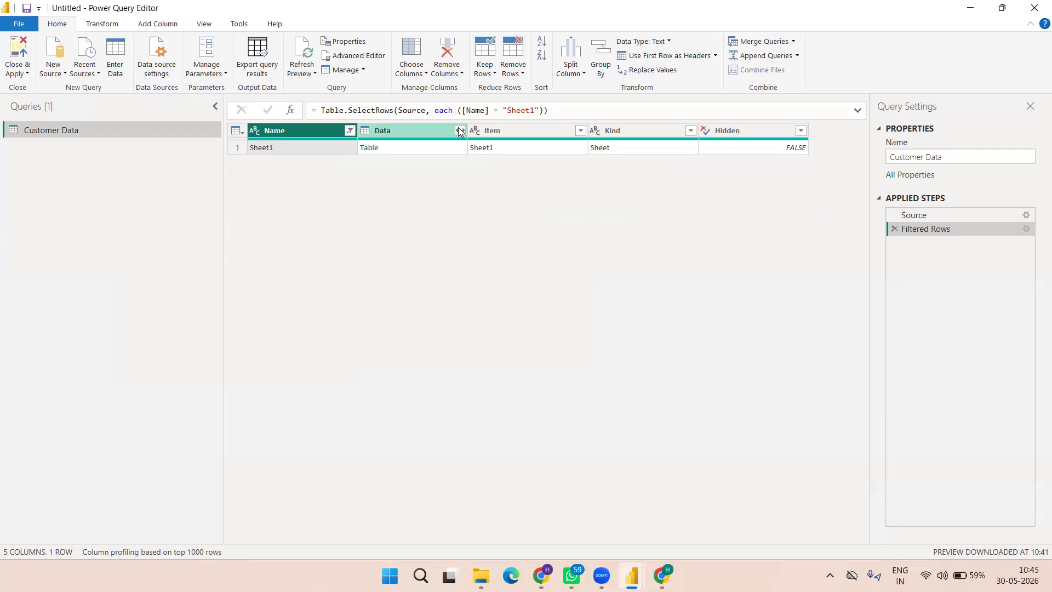
# Preview the nested Sheet1 table and remove all columns other than Data
pyautogui.click(444, 149)
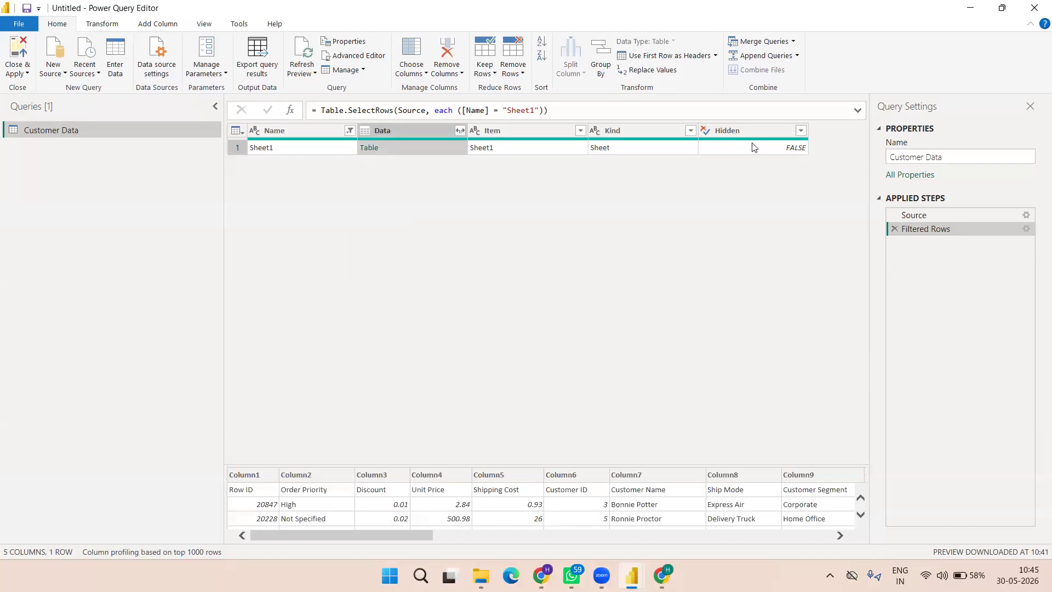
pyautogui.rightClick(431, 133)
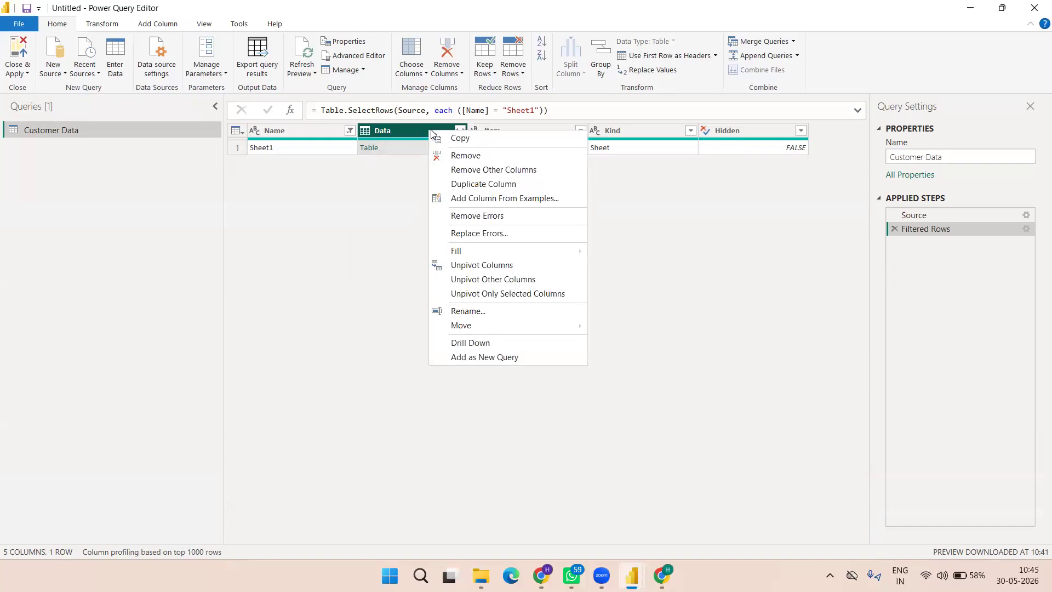
pyautogui.click(494, 174)
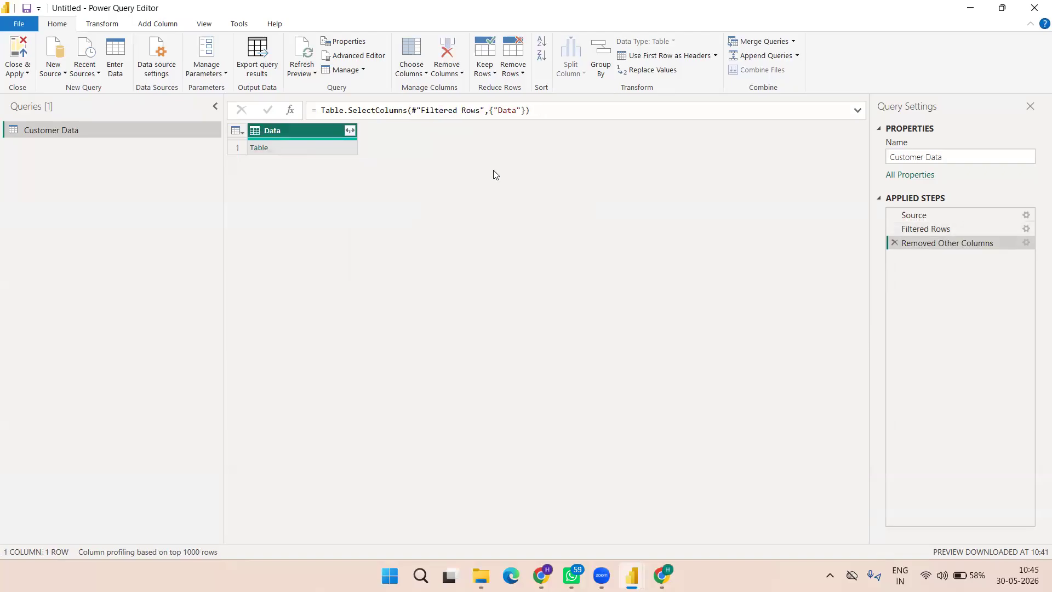
# Expand the Data column into all of its nested columns, without using the original column name as prefix
pyautogui.click(334, 149)
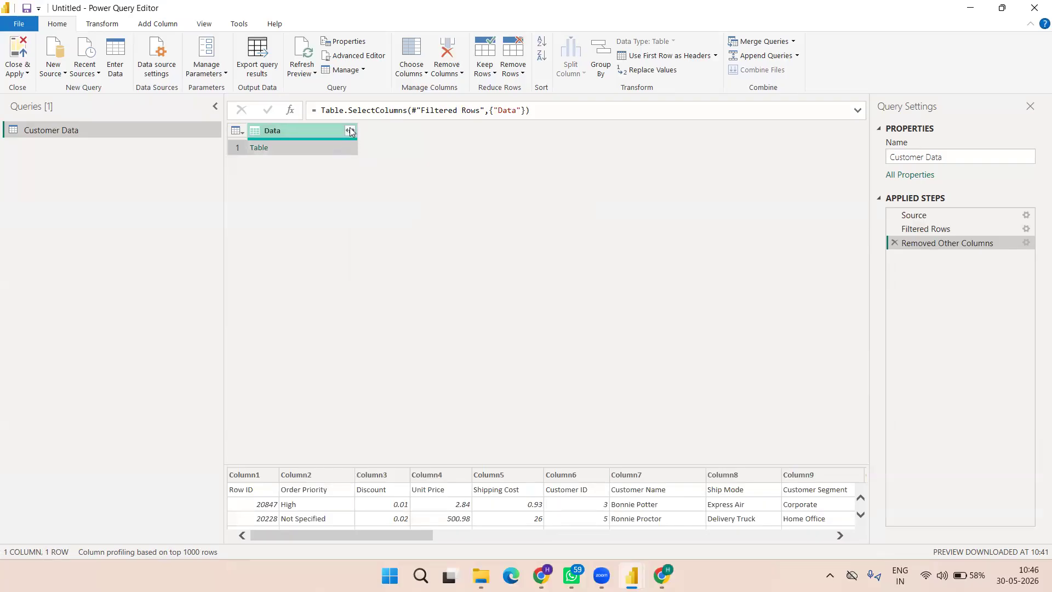
pyautogui.click(350, 130)
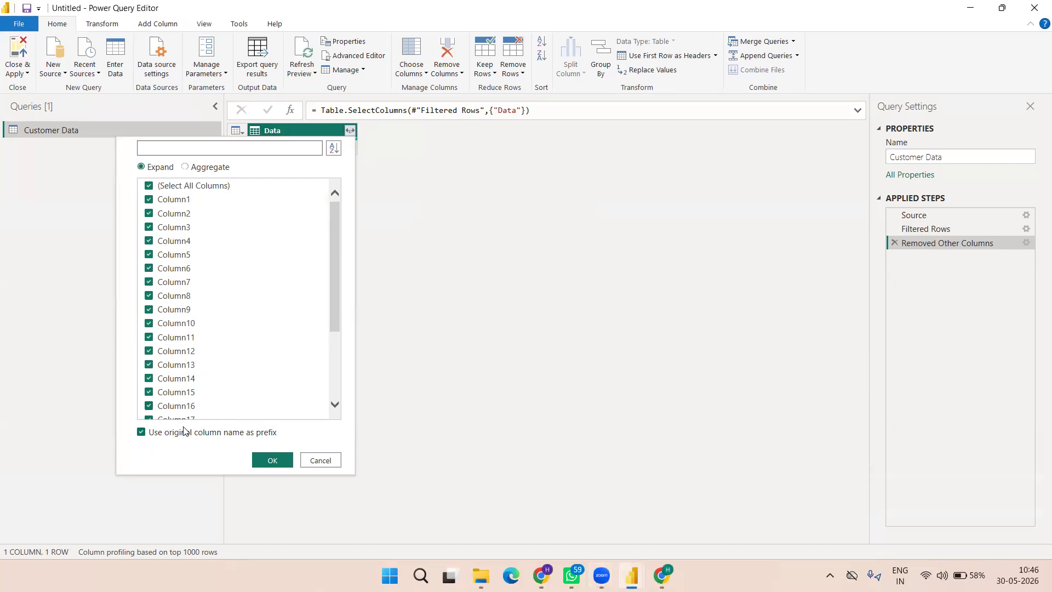
pyautogui.click(144, 432)
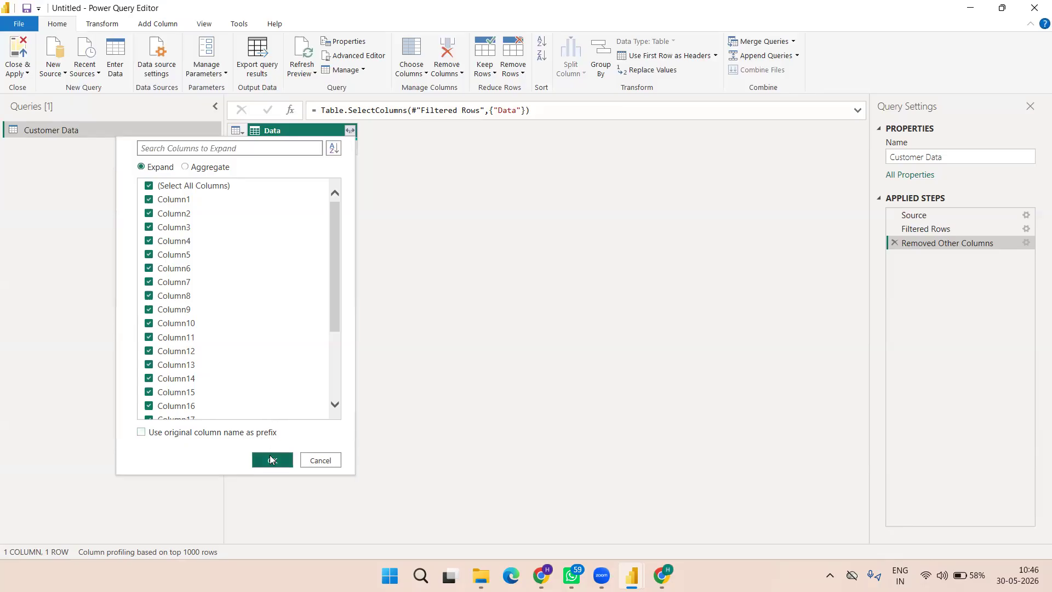
pyautogui.click(268, 460)
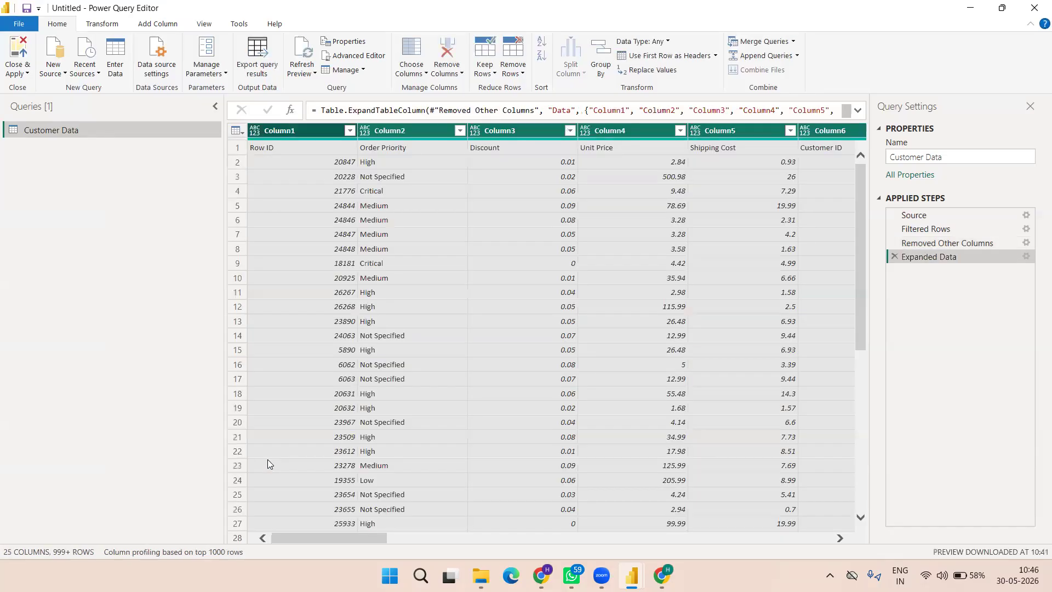
# Examine the expanded columns from the first to the last, comparing the generic column names with the labels in the first row
pyautogui.click(521, 335)
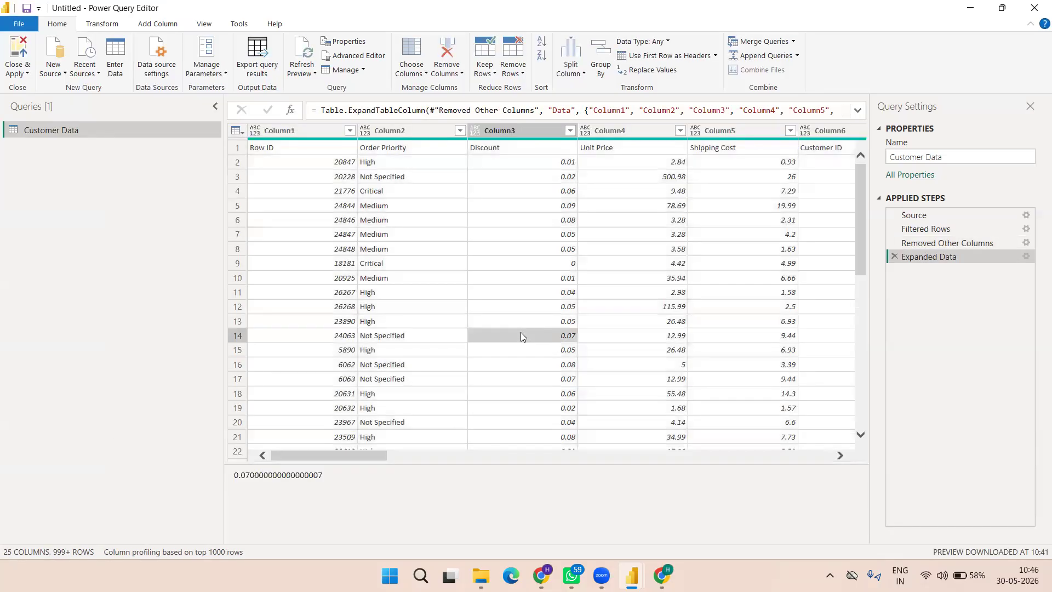
pyautogui.hscroll(10, 521, 335)
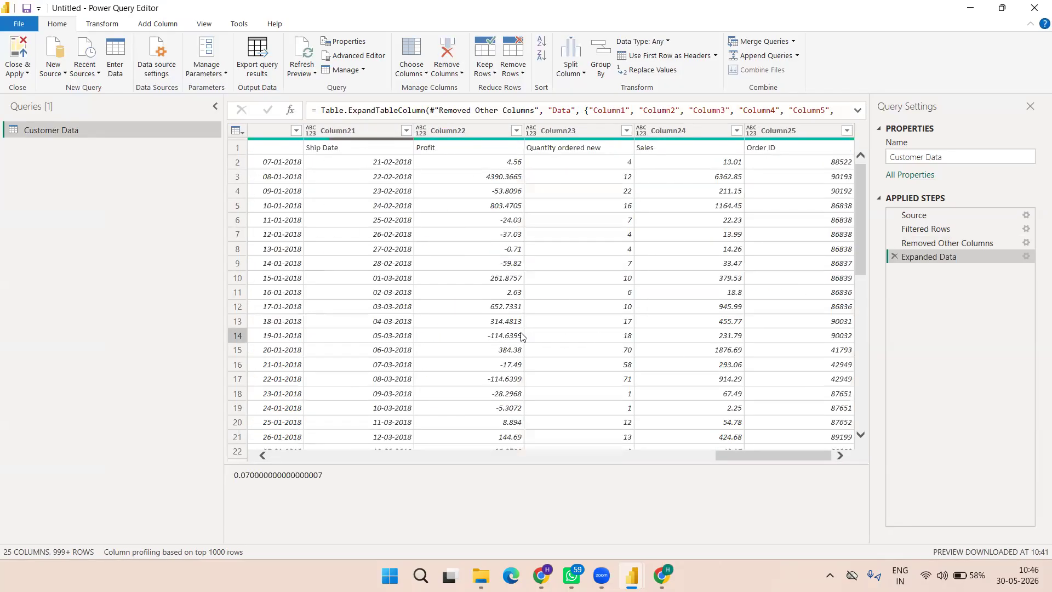
pyautogui.hscroll(-10, 520, 335)
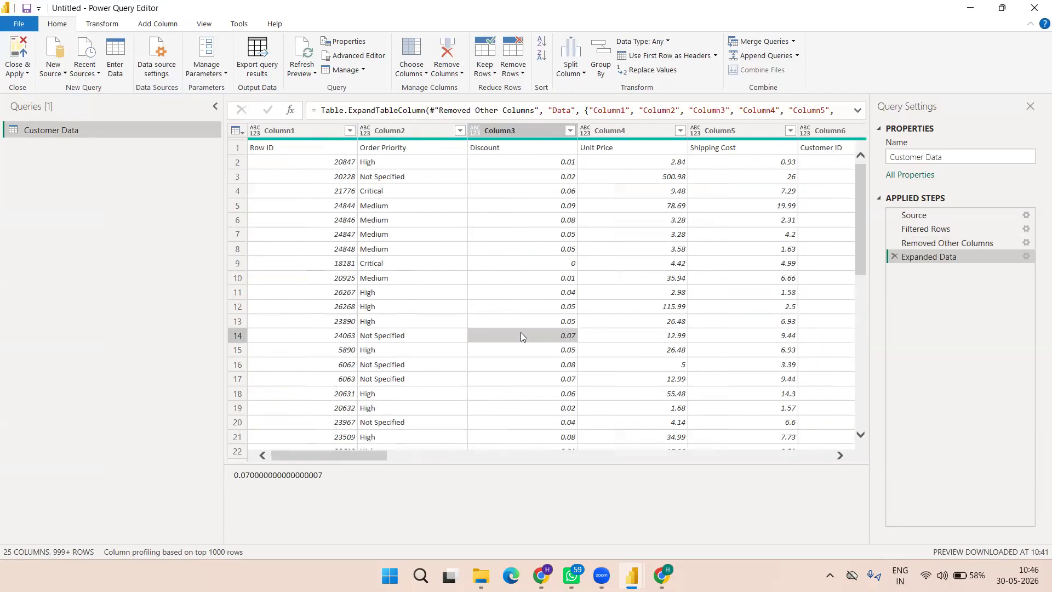
pyautogui.click(540, 235)
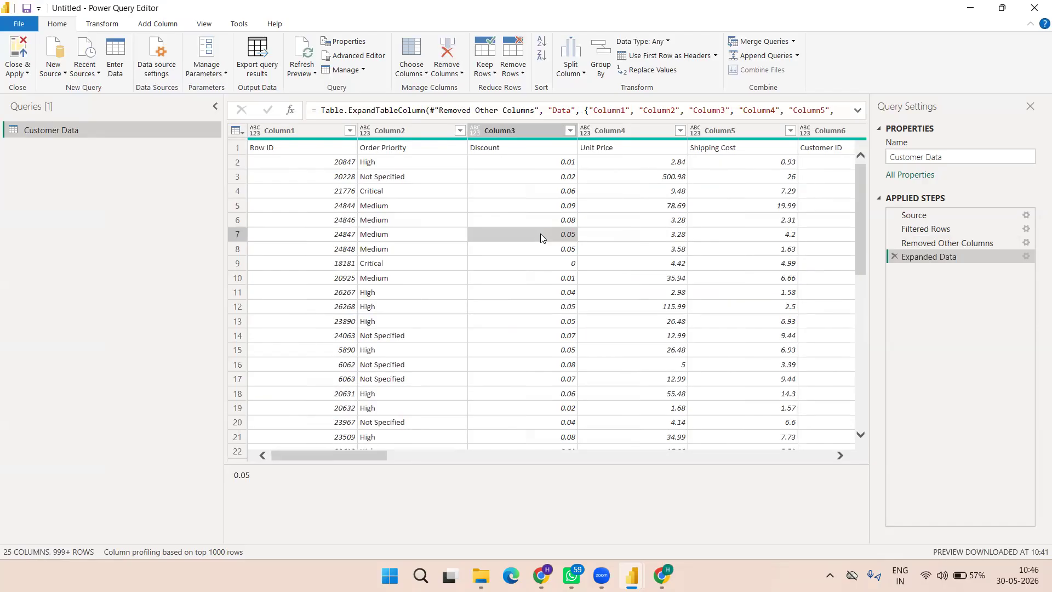
pyautogui.click(646, 176)
pyautogui.hscroll(10, 646, 176)
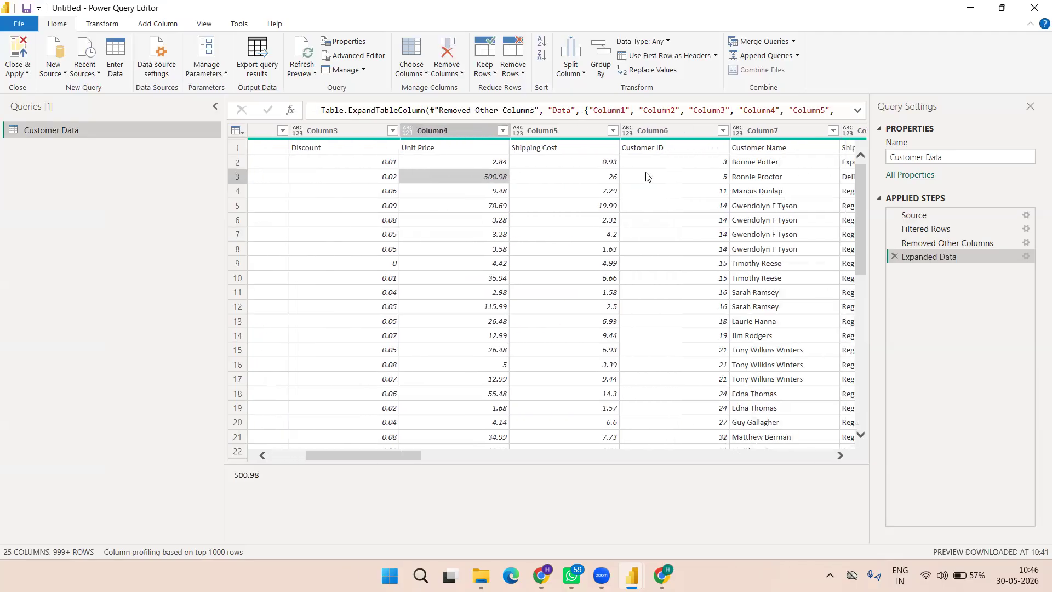
pyautogui.hscroll(15, 646, 176)
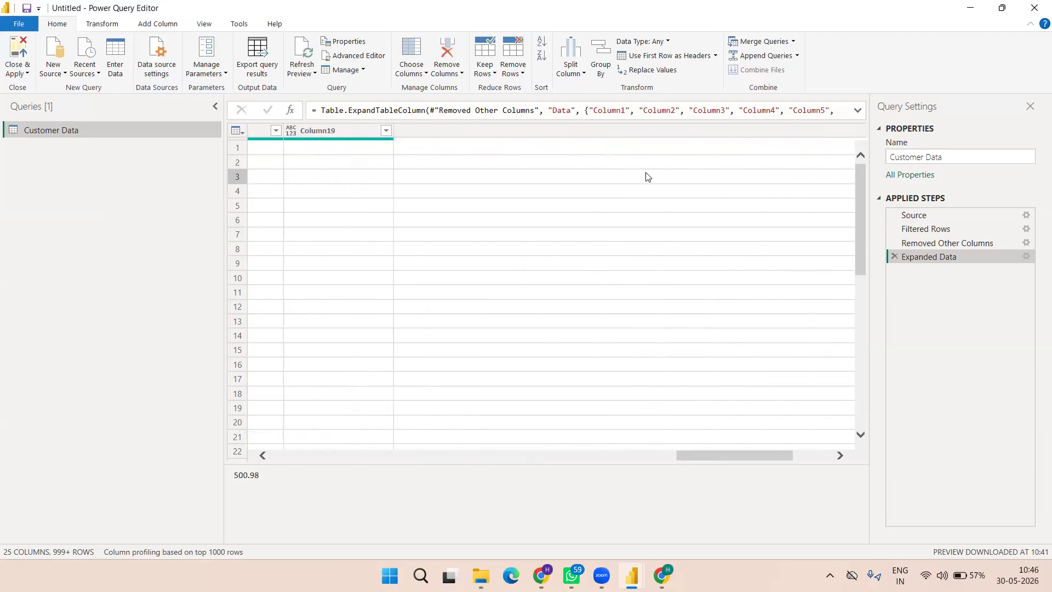
pyautogui.hscroll(-20, 646, 176)
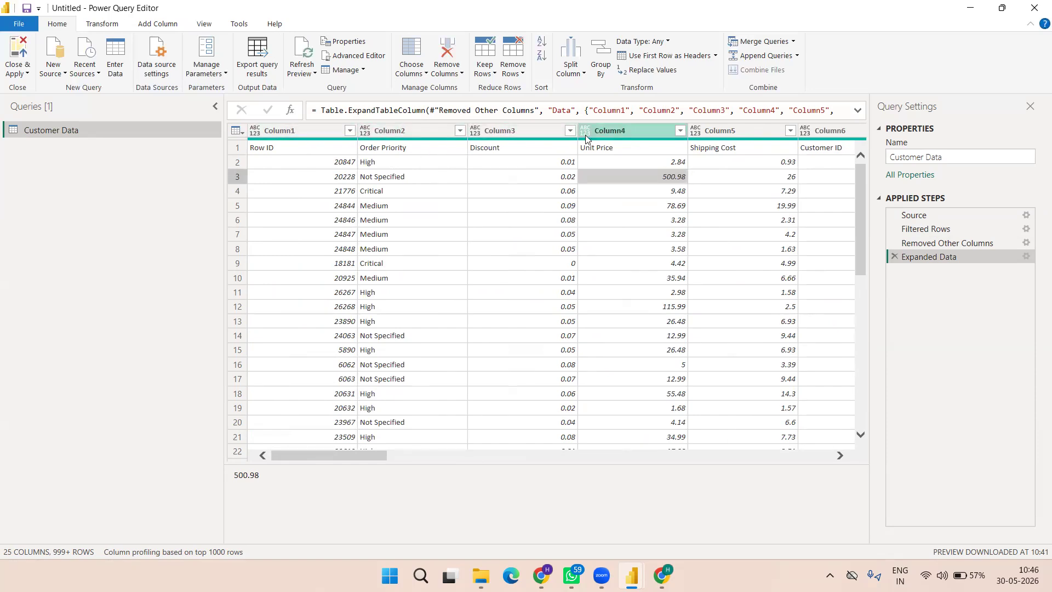
pyautogui.click(727, 147)
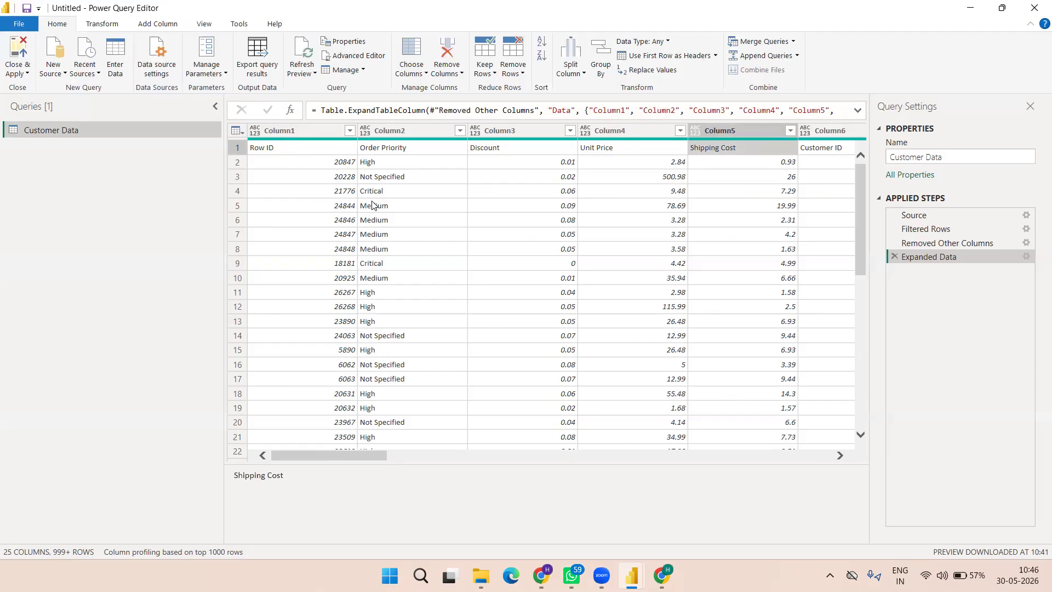
# Promote the first row of the Customer Data query to column headers
pyautogui.click(108, 25)
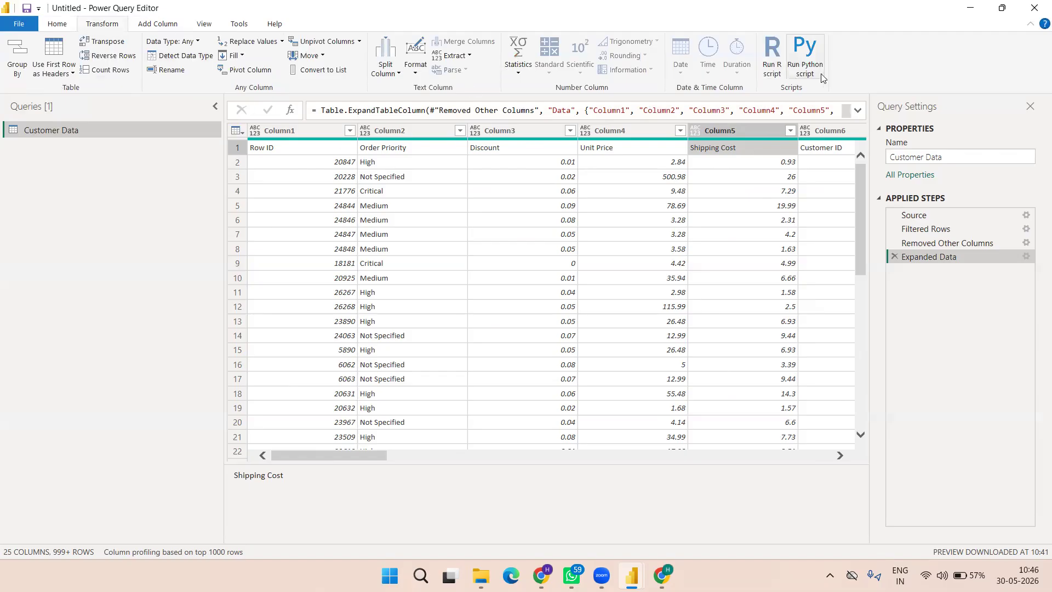
pyautogui.click(50, 24)
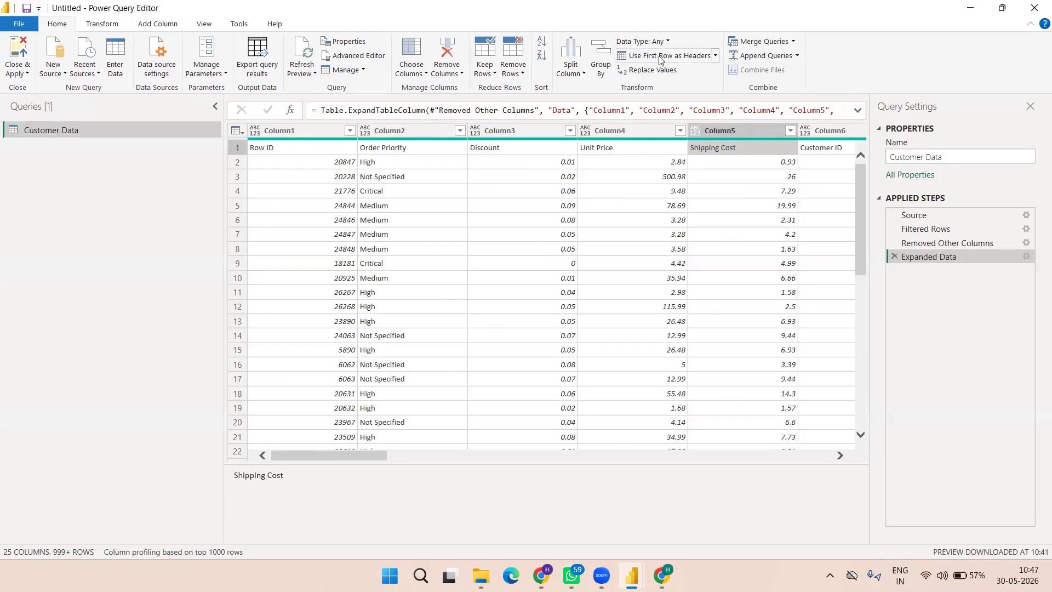
pyautogui.click(715, 55)
pyautogui.click(693, 72)
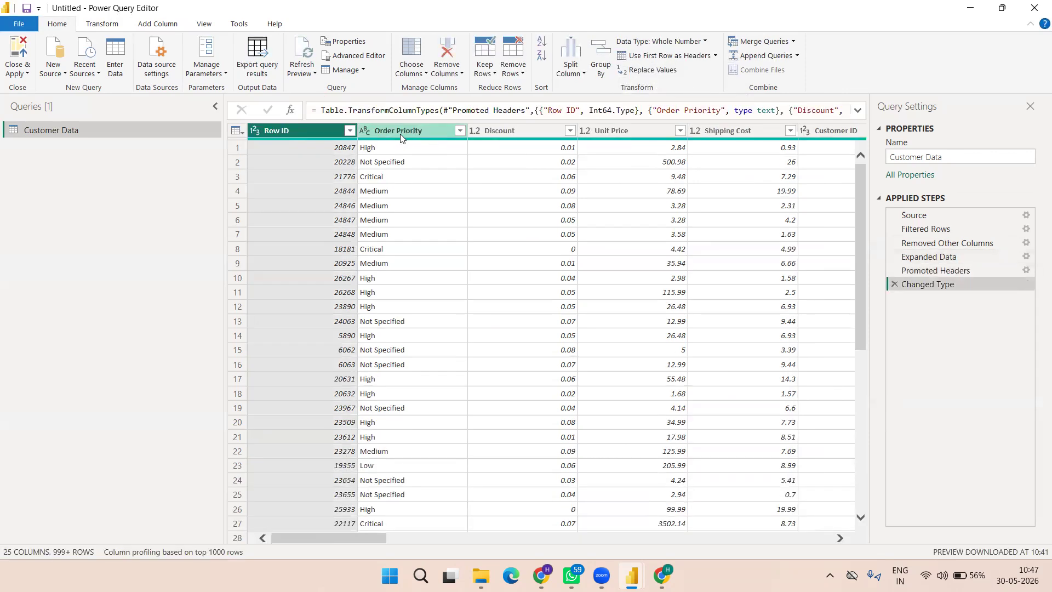
# Compare the data at the Promoted Headers and Changed Type steps, and delete the Changed Type step
pyautogui.click(359, 149)
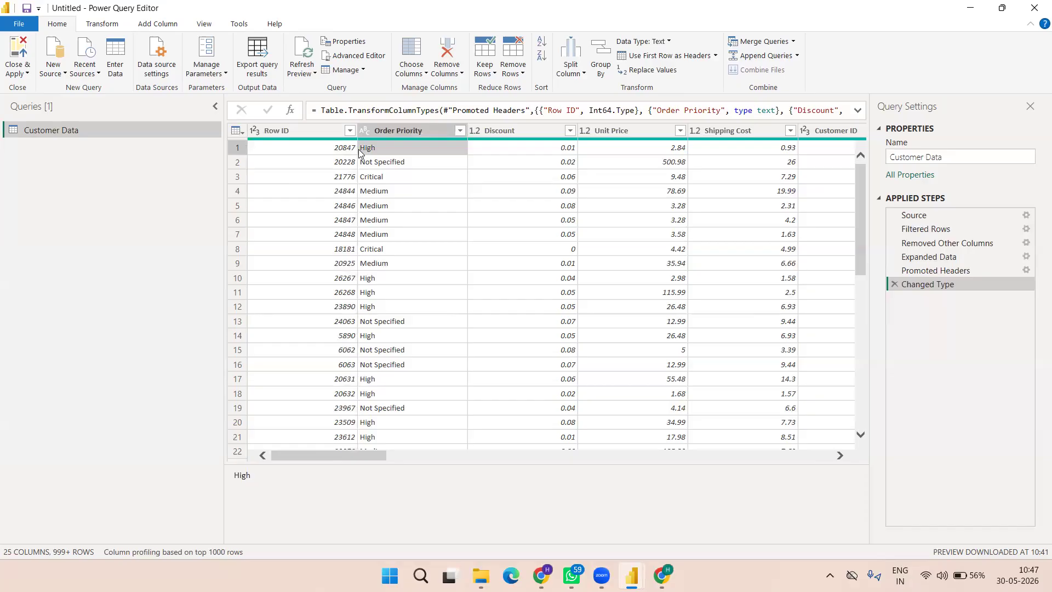
pyautogui.click(497, 146)
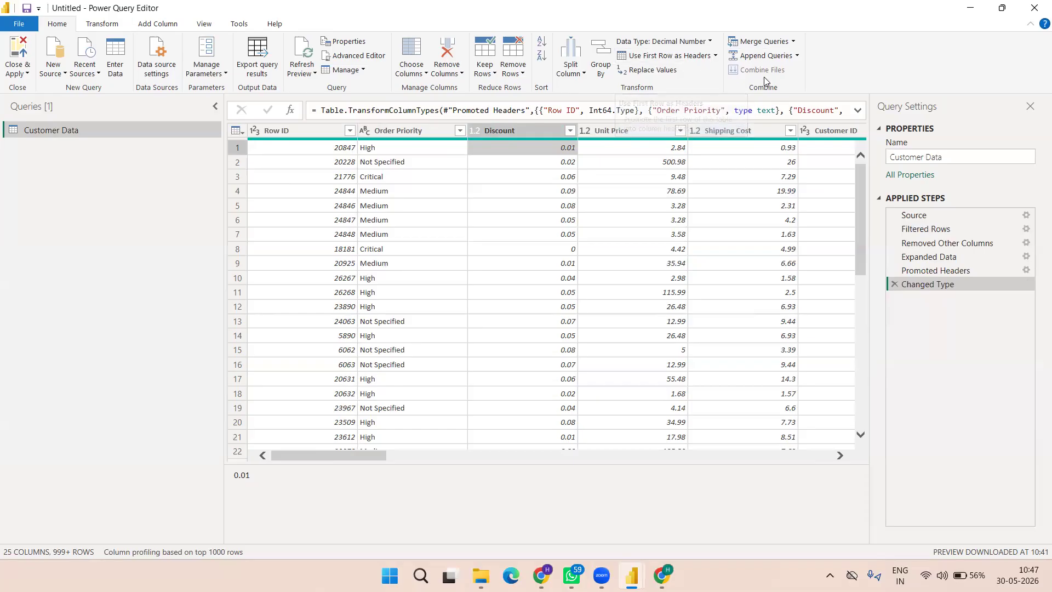
pyautogui.click(941, 271)
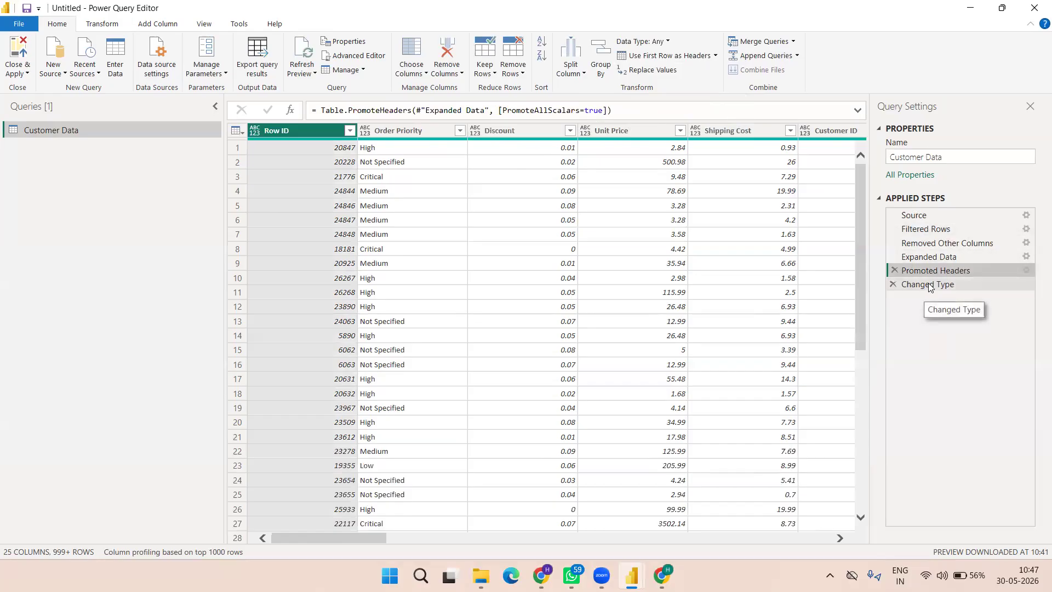
pyautogui.click(930, 286)
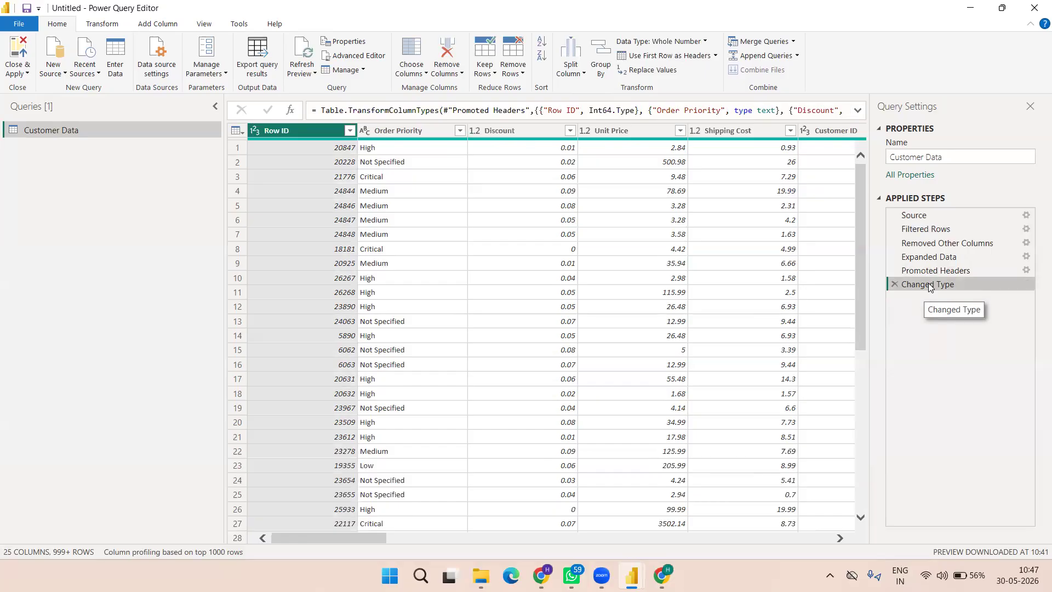
pyautogui.click(893, 284)
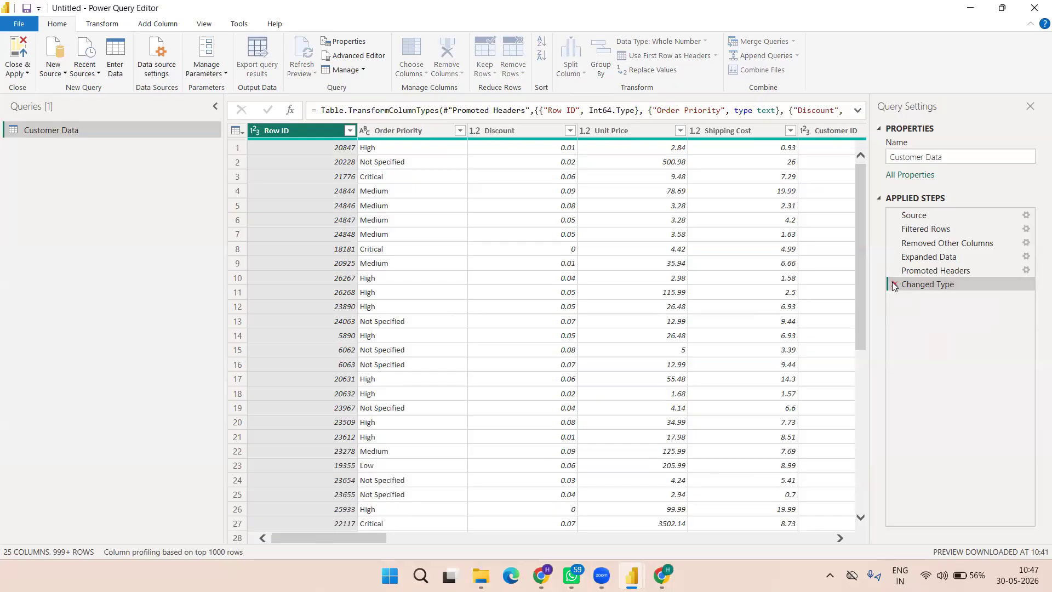
# Look through all columns from Row ID to Order ID to check their headers and data types
pyautogui.click(655, 262)
pyautogui.hscroll(5, 656, 262)
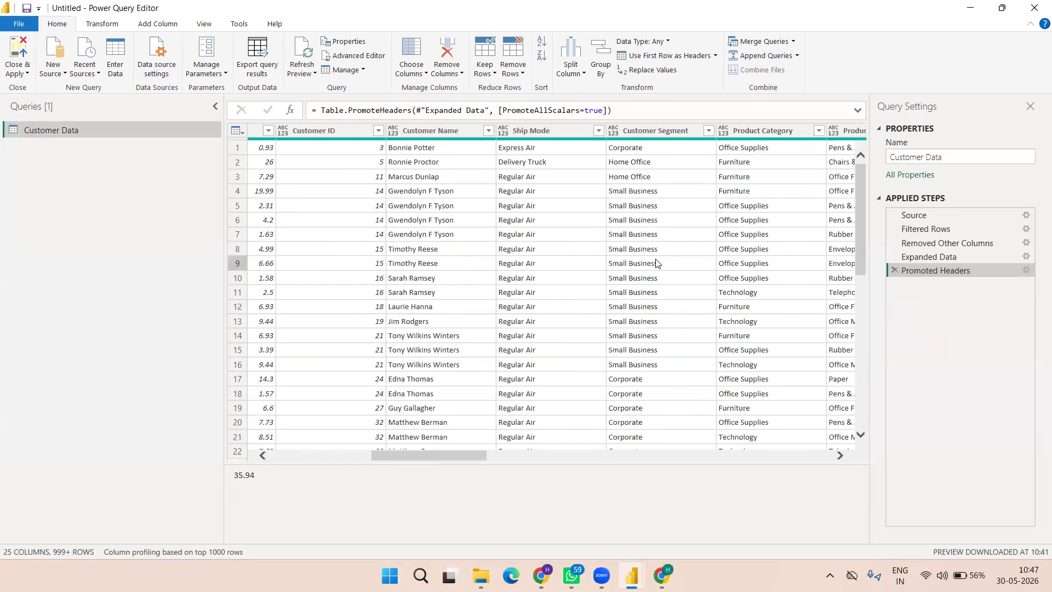
pyautogui.hscroll(-8, 655, 263)
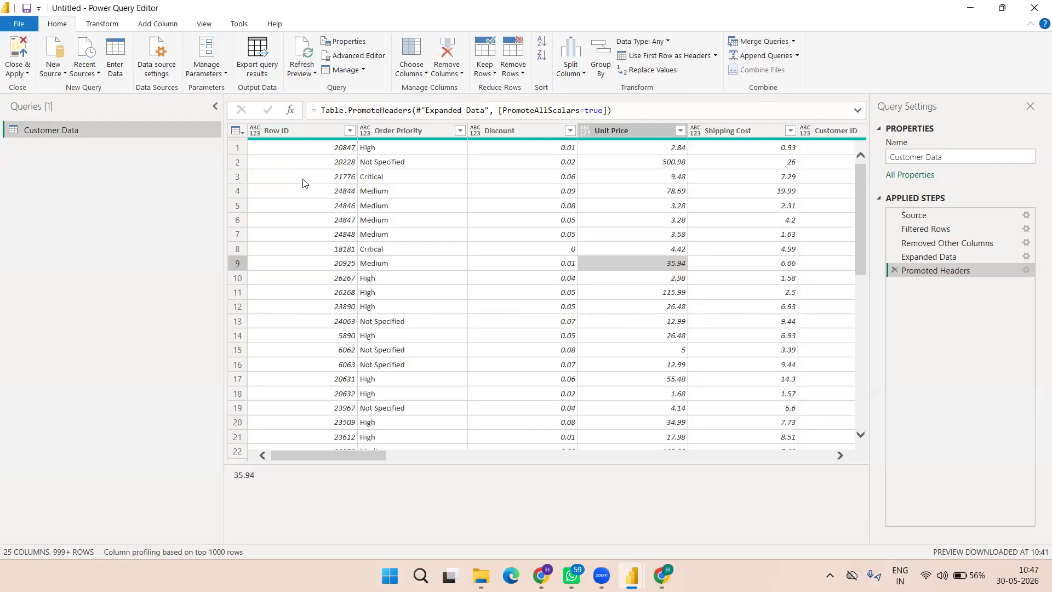
pyautogui.click(317, 223)
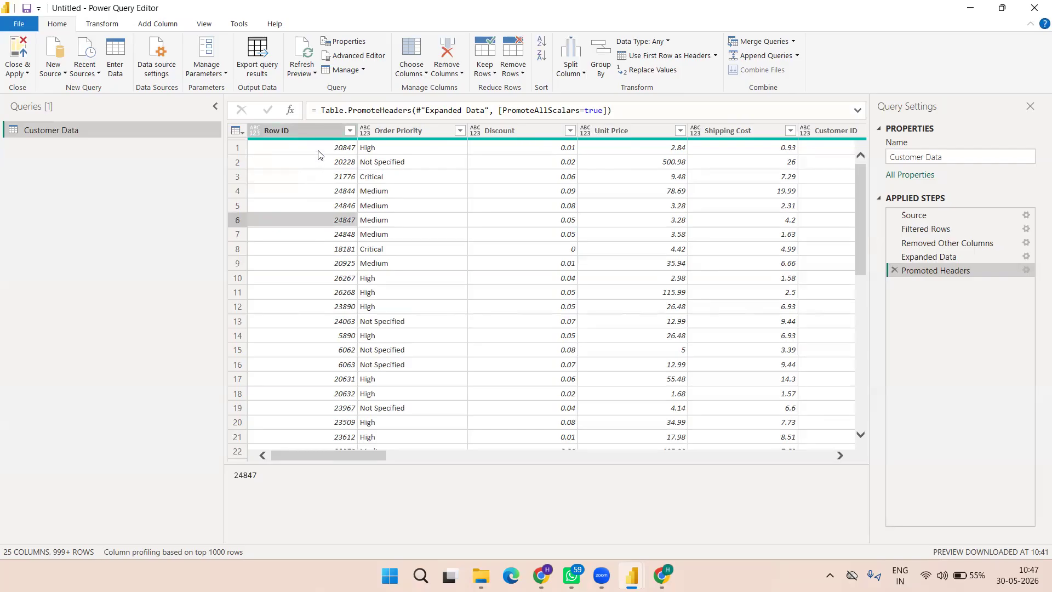
pyautogui.hscroll(5, 504, 180)
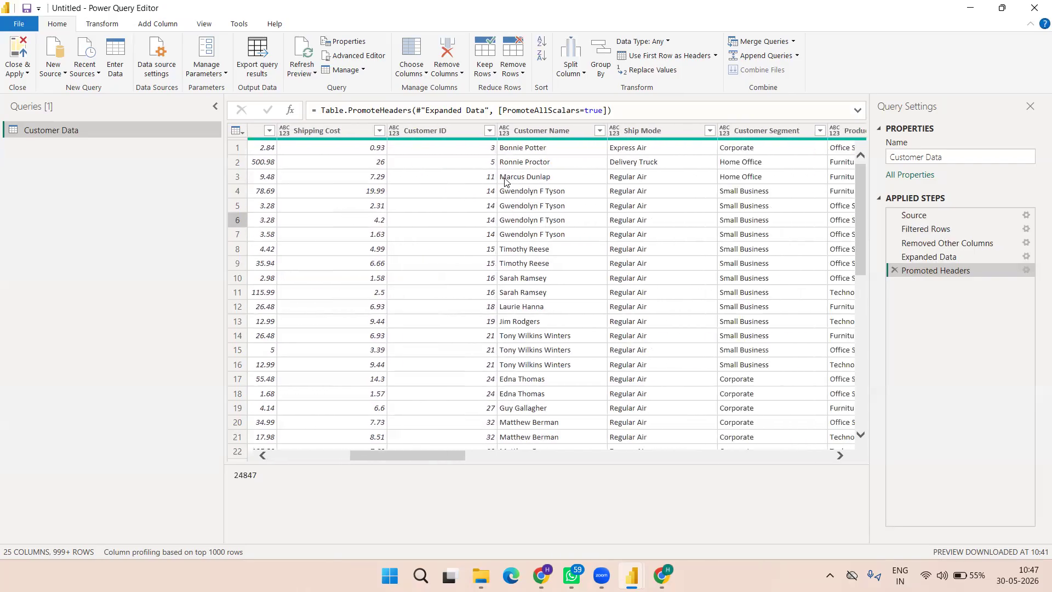
pyautogui.hscroll(3, 504, 181)
pyautogui.hscroll(8, 504, 180)
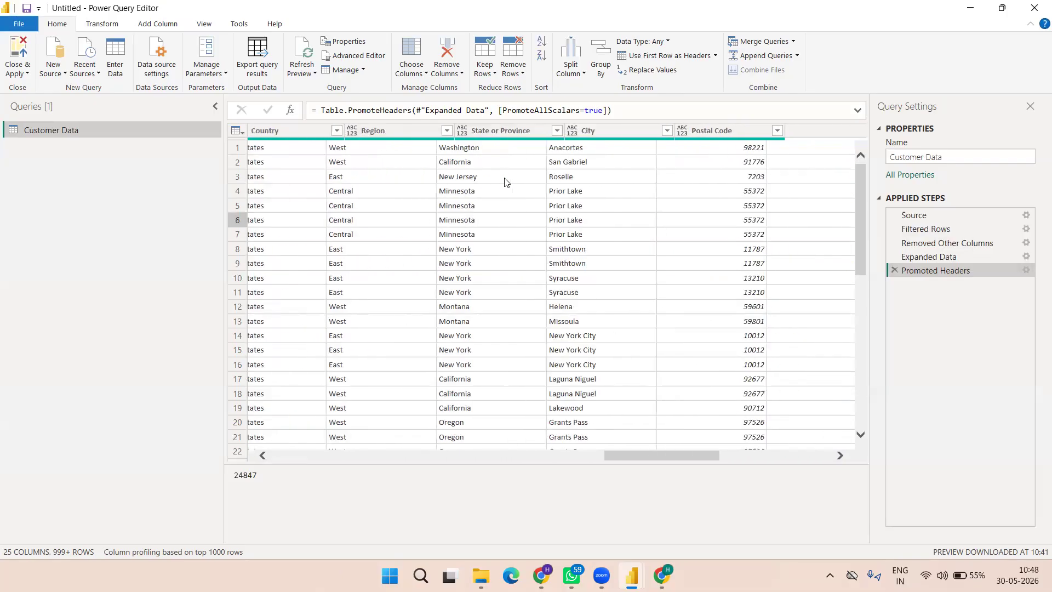
pyautogui.hscroll(3, 505, 181)
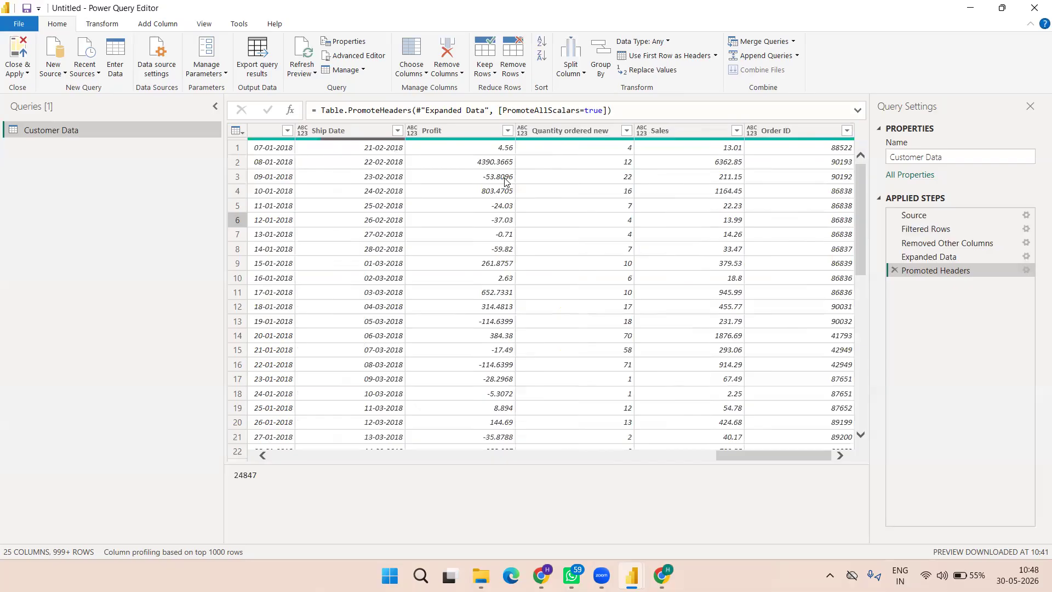
pyautogui.hscroll(-15, 504, 181)
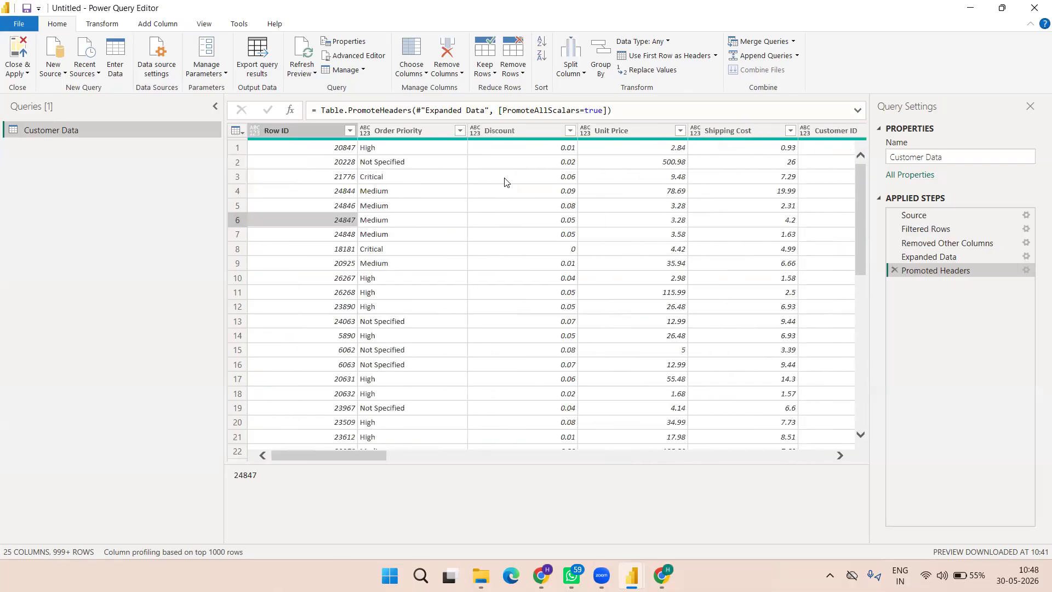
# Change the Row ID column's data type to Whole Number, and delete the resulting Changed Type step
pyautogui.click(295, 130)
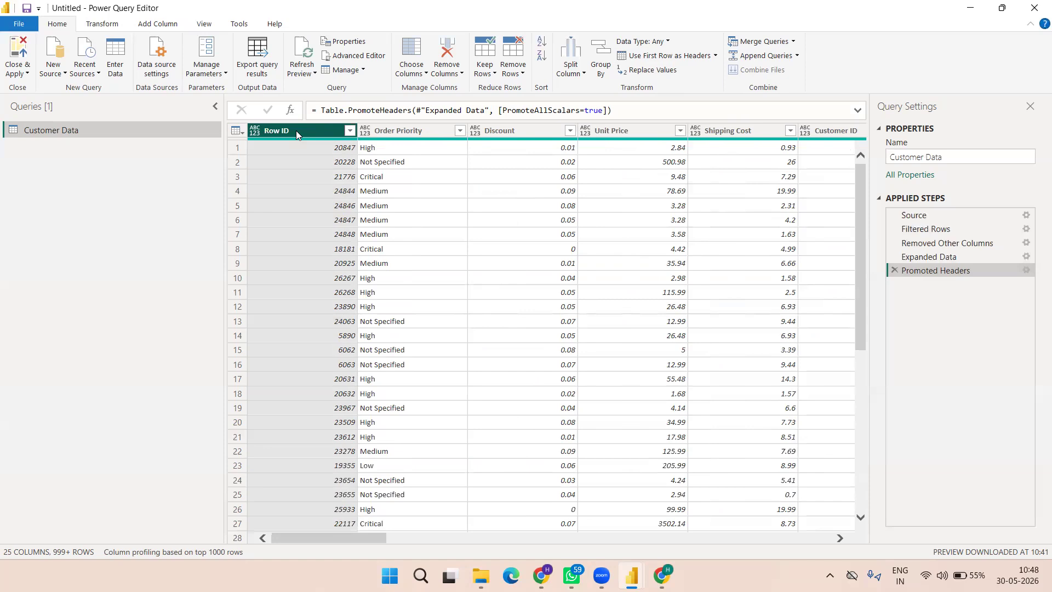
pyautogui.rightClick(296, 130)
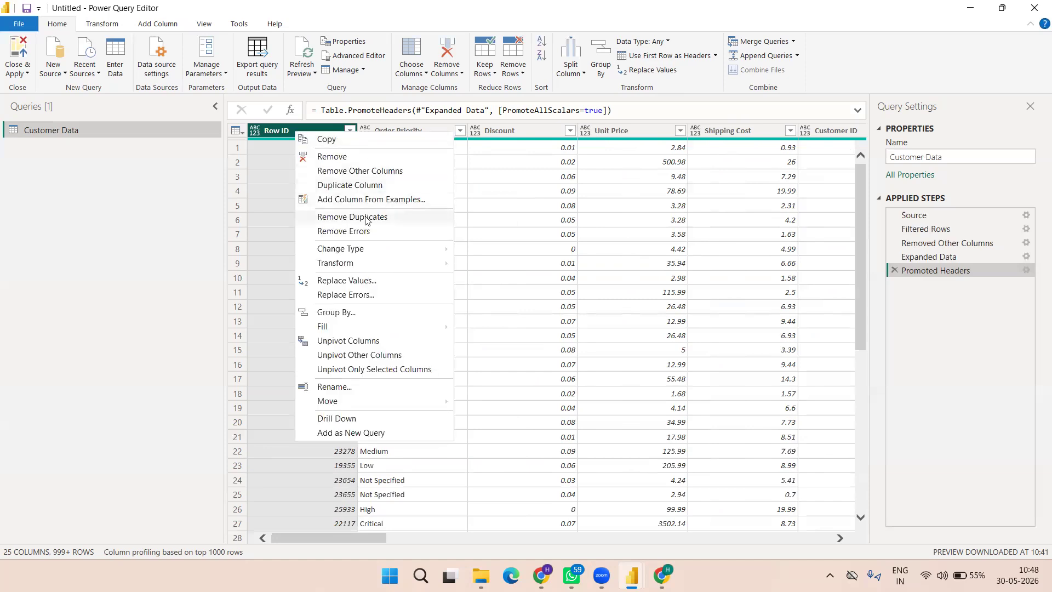
pyautogui.moveTo(346, 250)
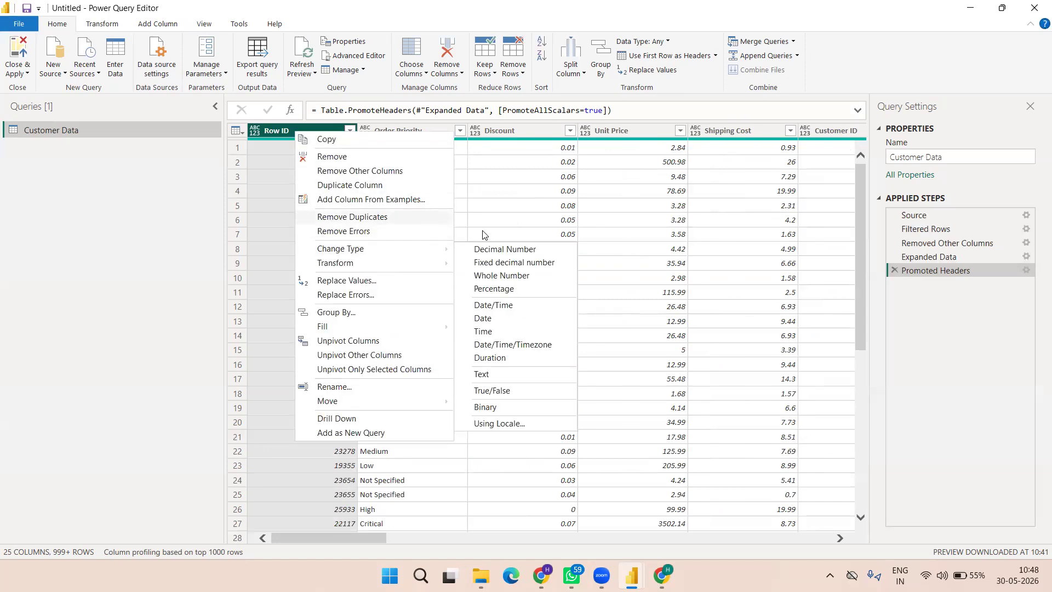
pyautogui.click(509, 278)
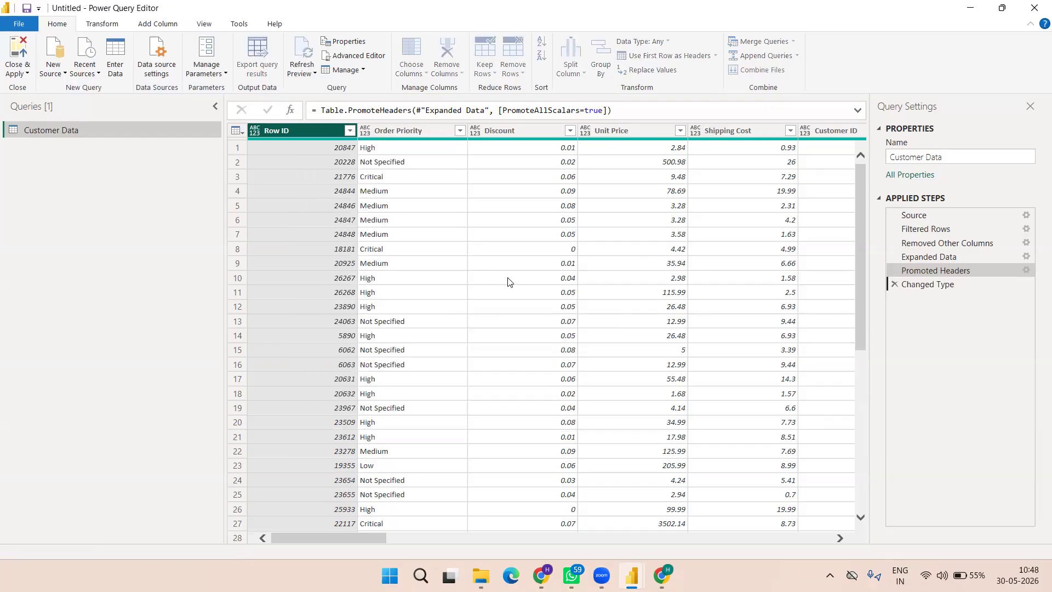
pyautogui.click(400, 184)
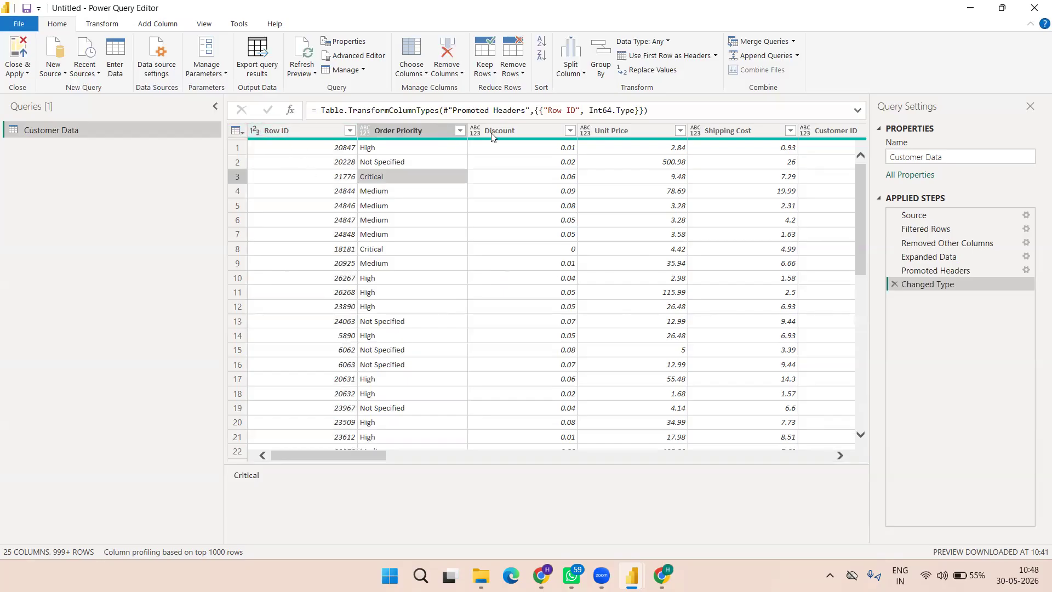
pyautogui.click(890, 282)
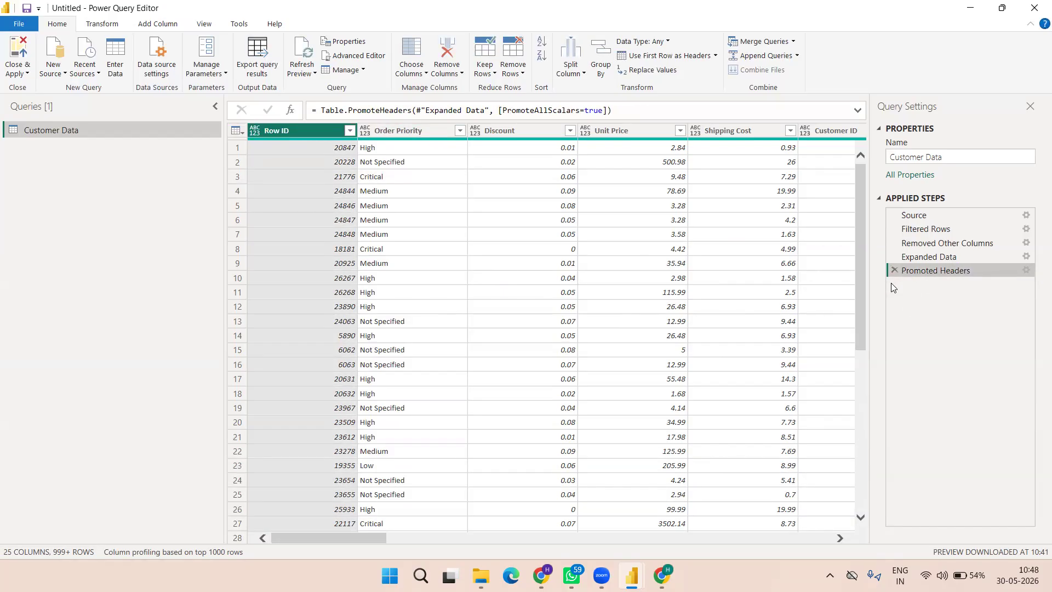
# Select all columns of the Customer Data query and detect their data types automatically
pyautogui.click(716, 219)
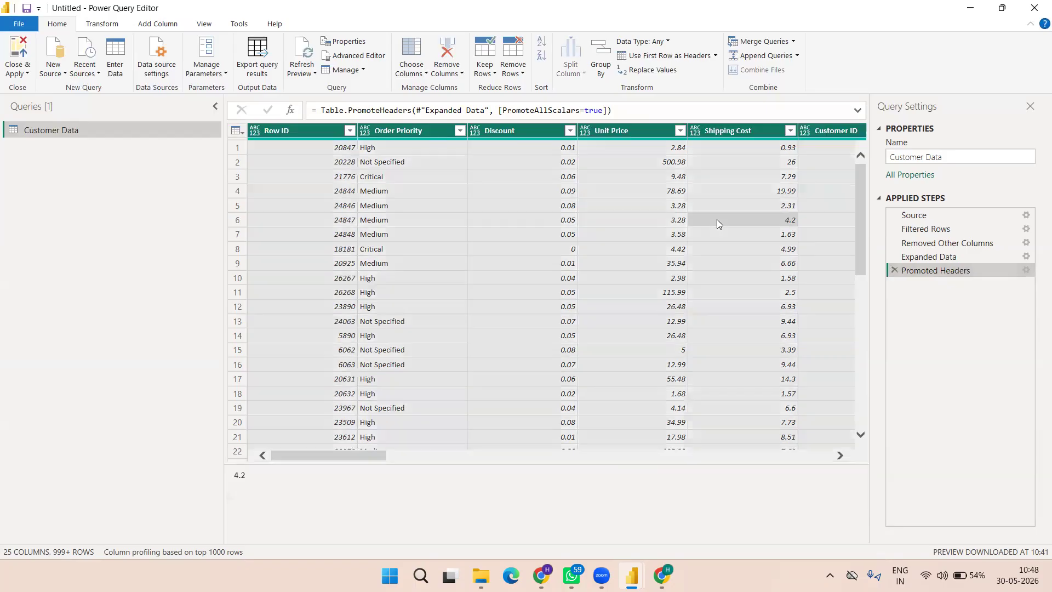
pyautogui.hscroll(20, 598, 355)
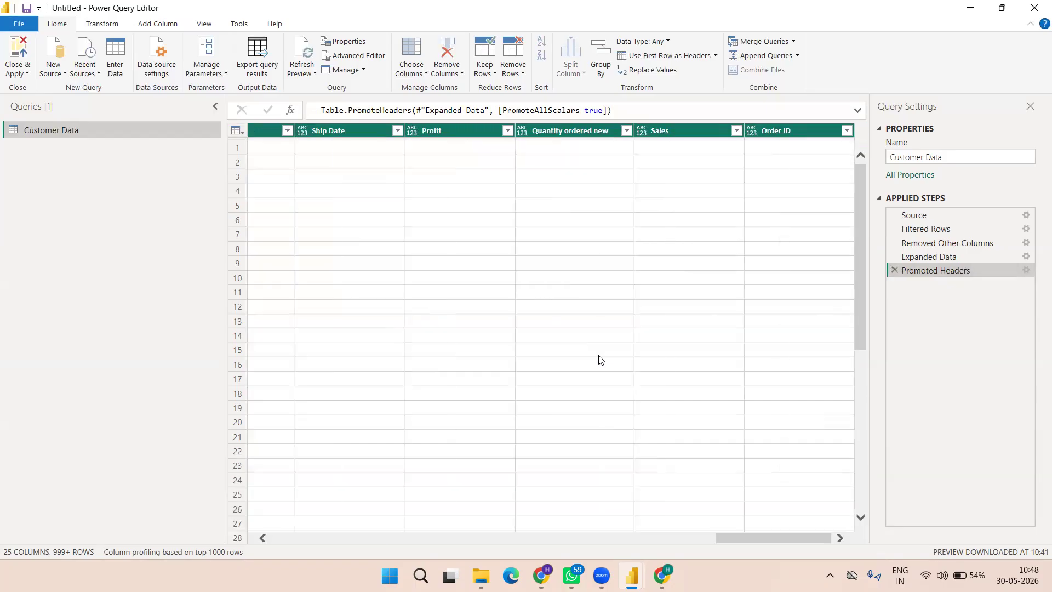
pyautogui.hscroll(-20, 598, 355)
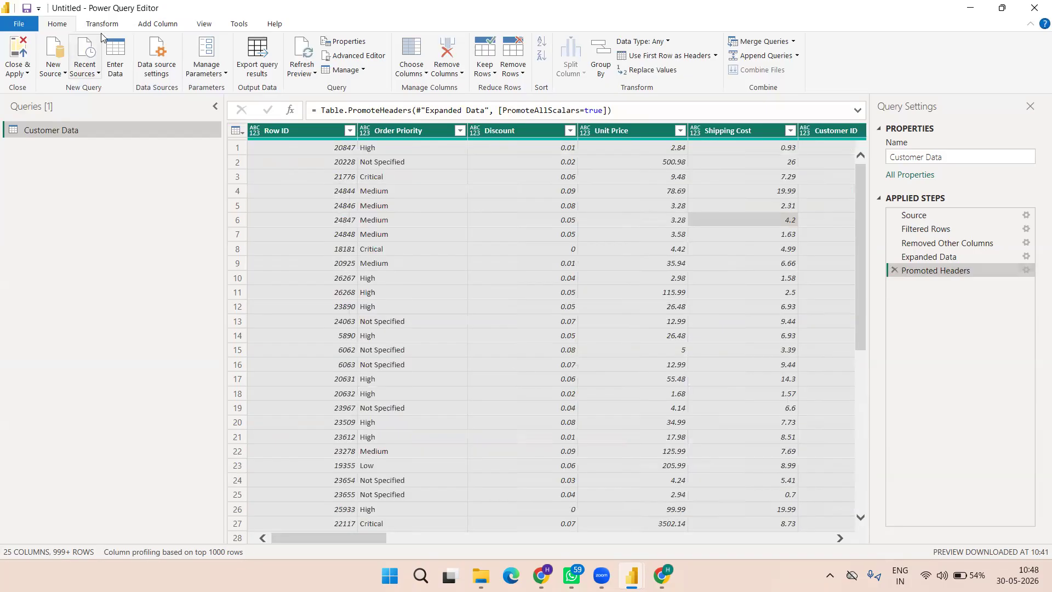
pyautogui.click(112, 26)
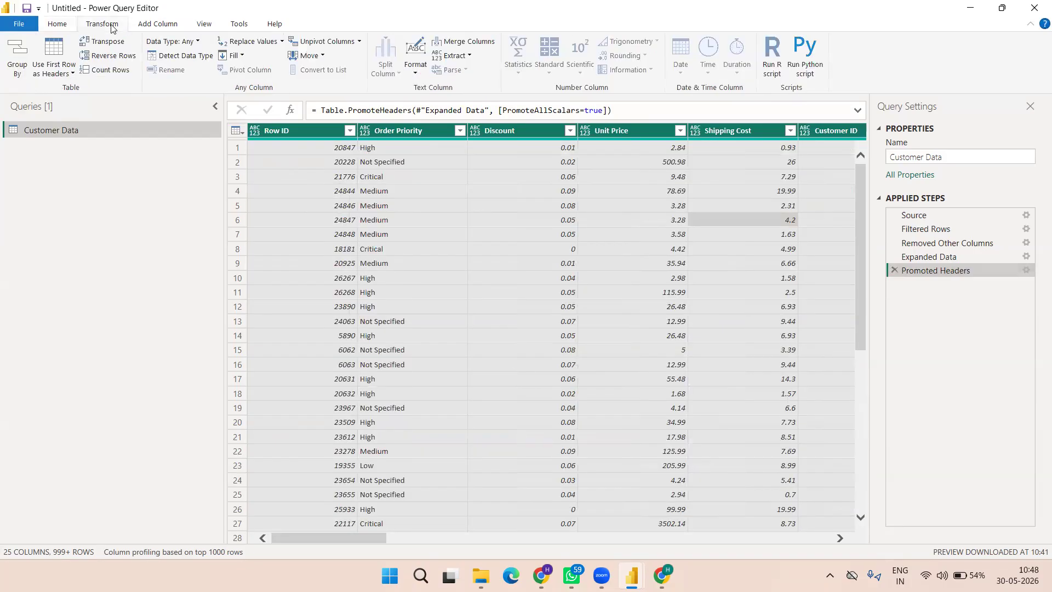
pyautogui.click(176, 57)
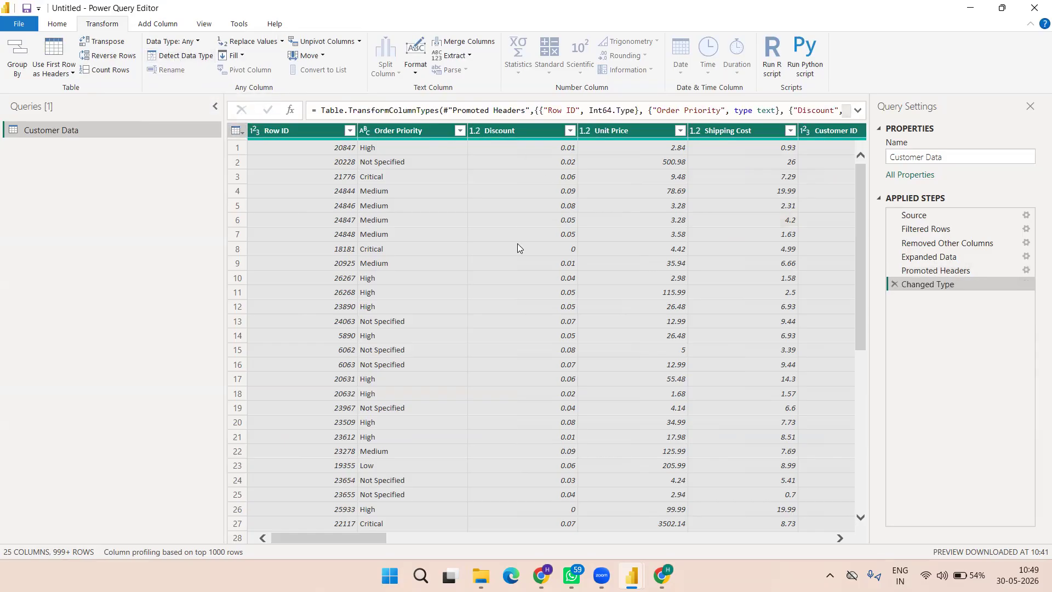
# Look through all columns from Row ID to Order ID to check the automatically detected data types
pyautogui.click(455, 158)
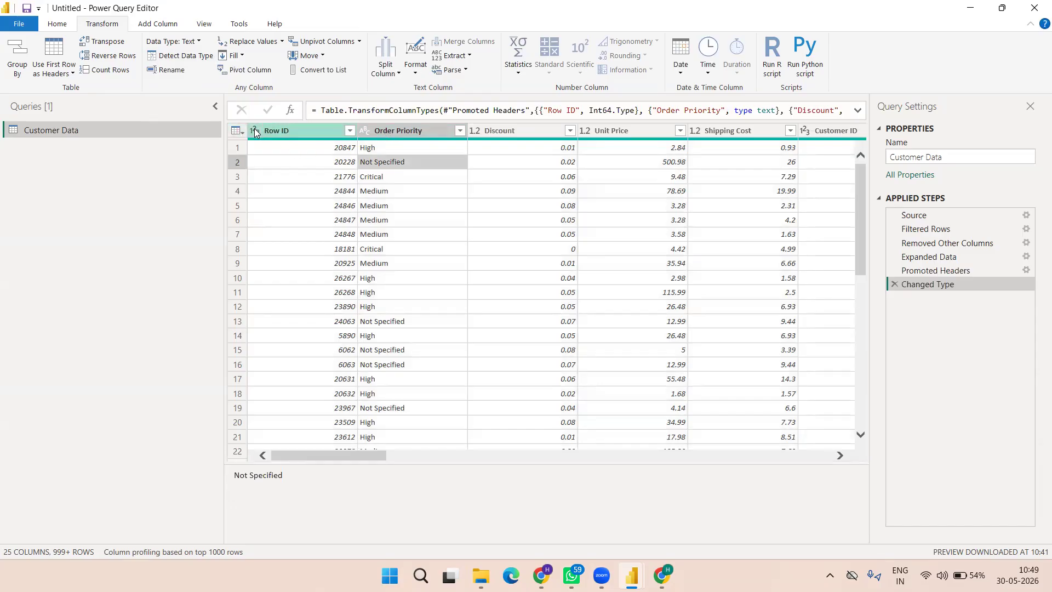
pyautogui.click(390, 190)
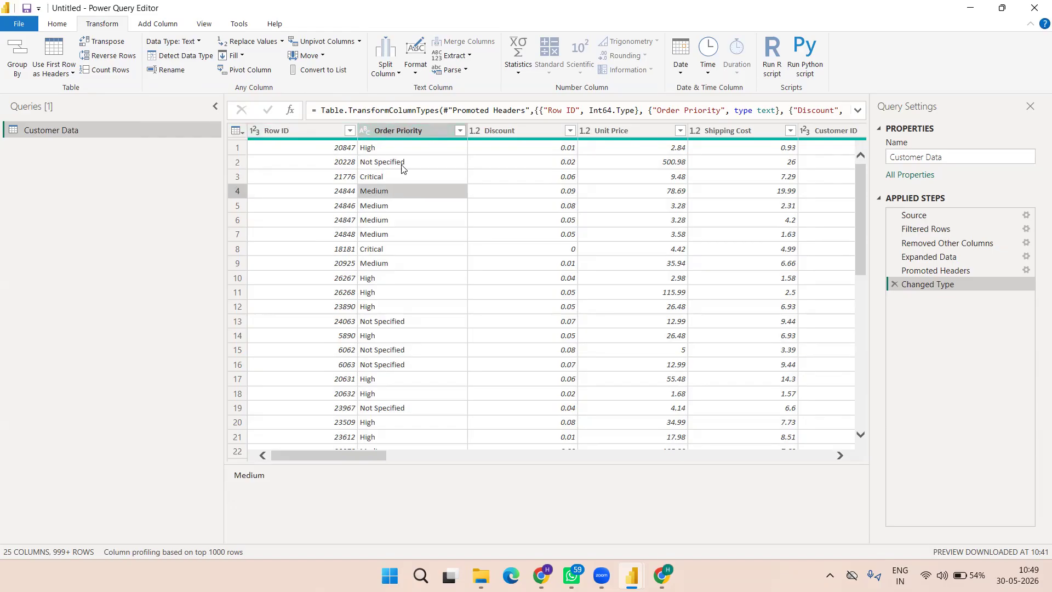
pyautogui.hscroll(3, 534, 246)
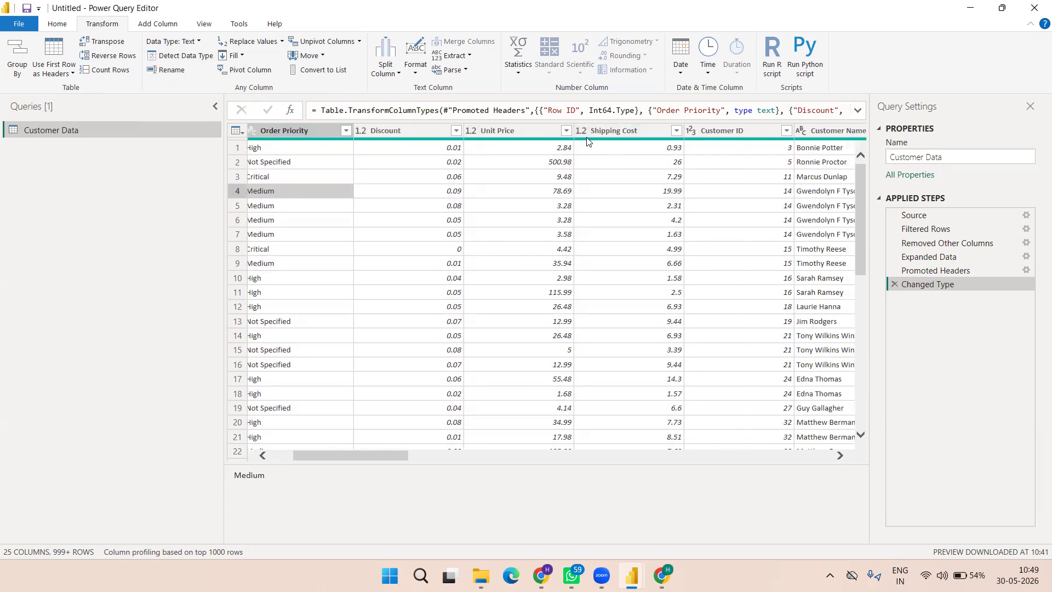
pyautogui.hscroll(10, 630, 189)
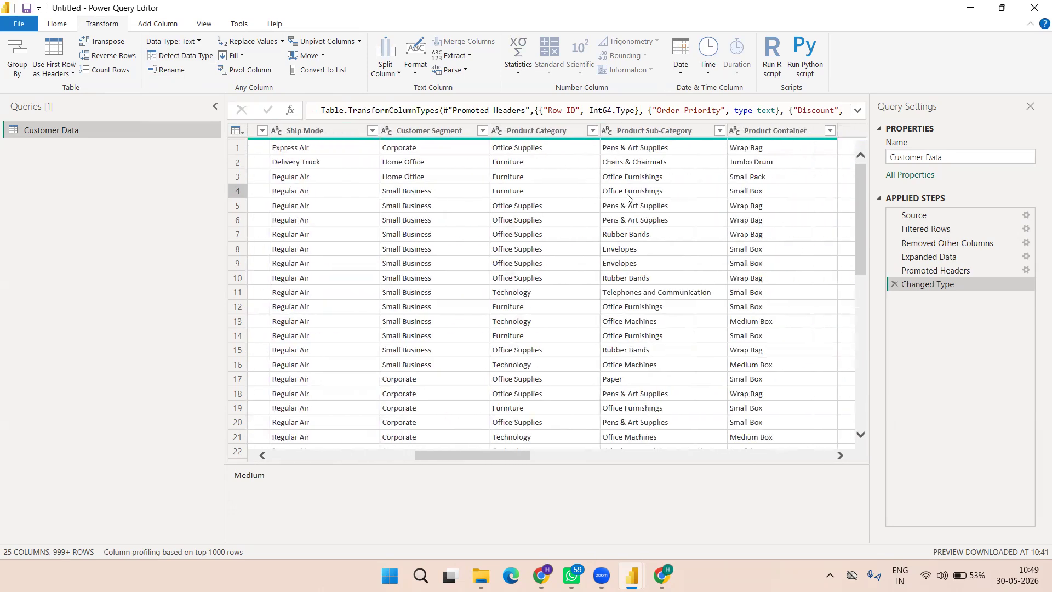
pyautogui.hscroll(5, 629, 198)
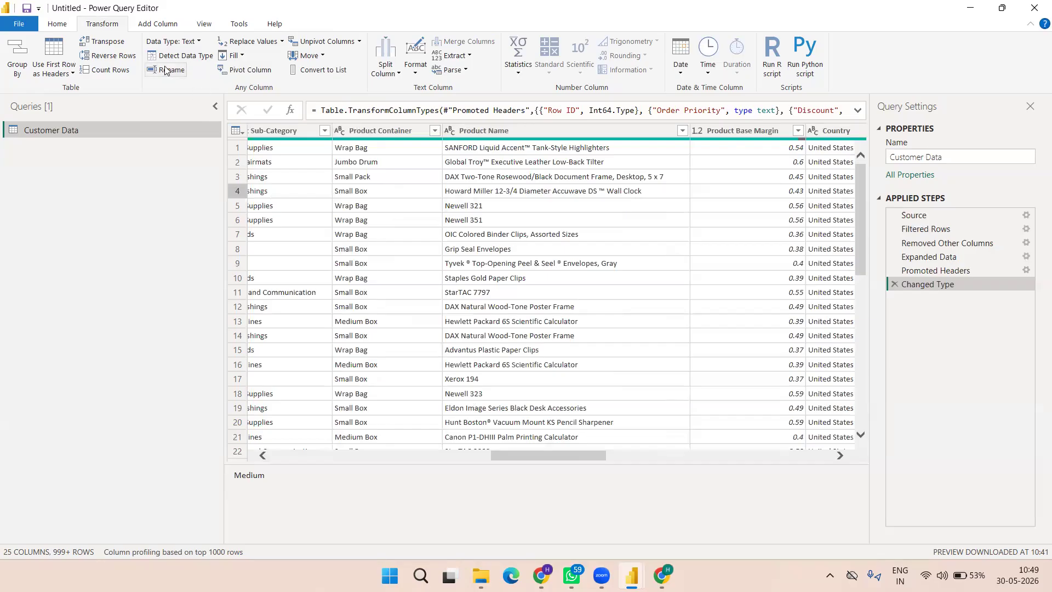
pyautogui.hscroll(8, 541, 208)
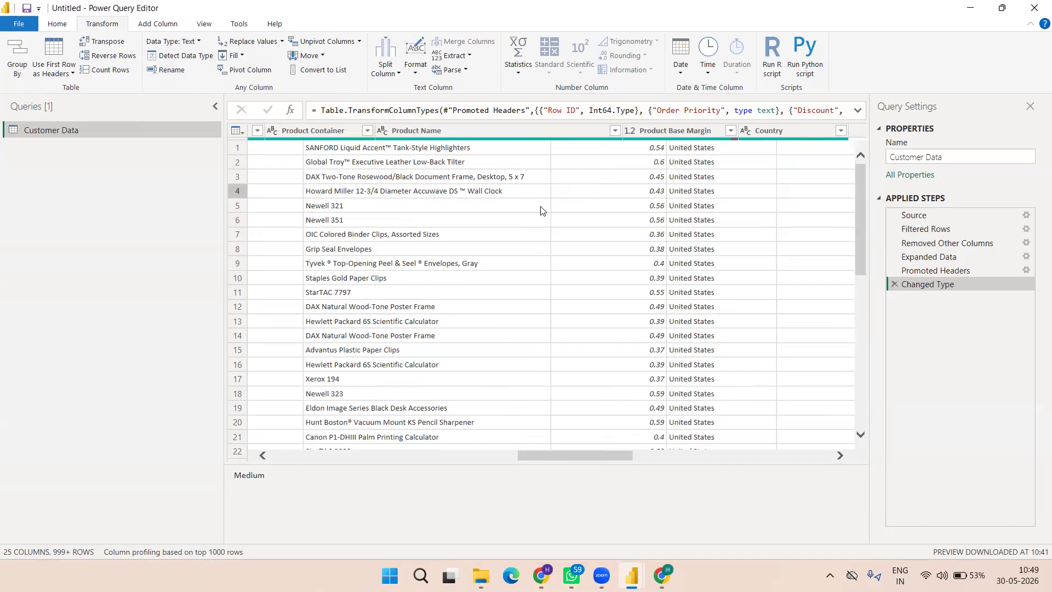
pyautogui.hscroll(3, 540, 210)
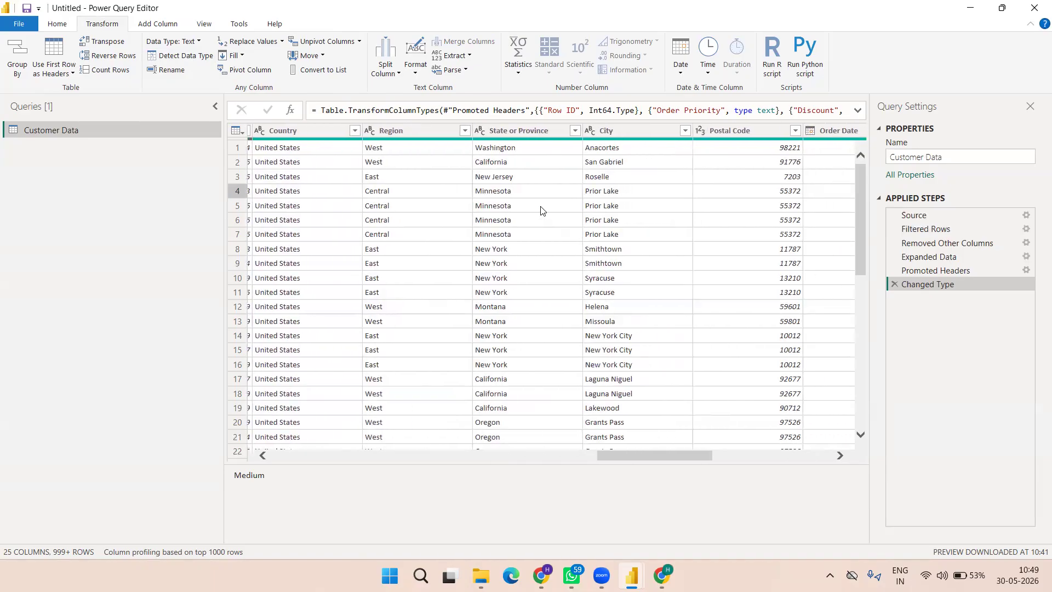
pyautogui.hscroll(6, 541, 210)
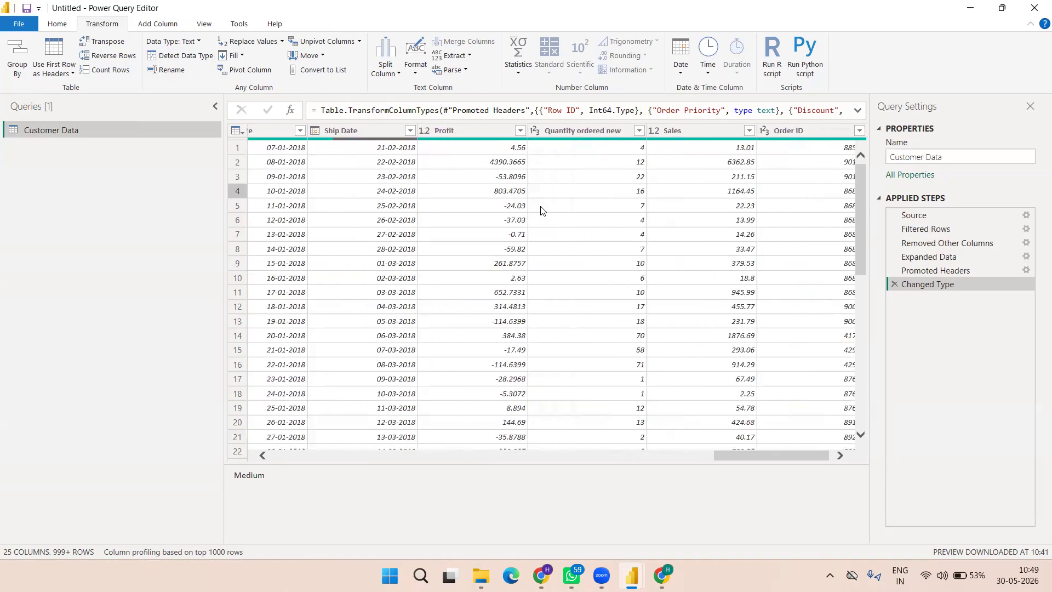
pyautogui.hscroll(-2, 540, 210)
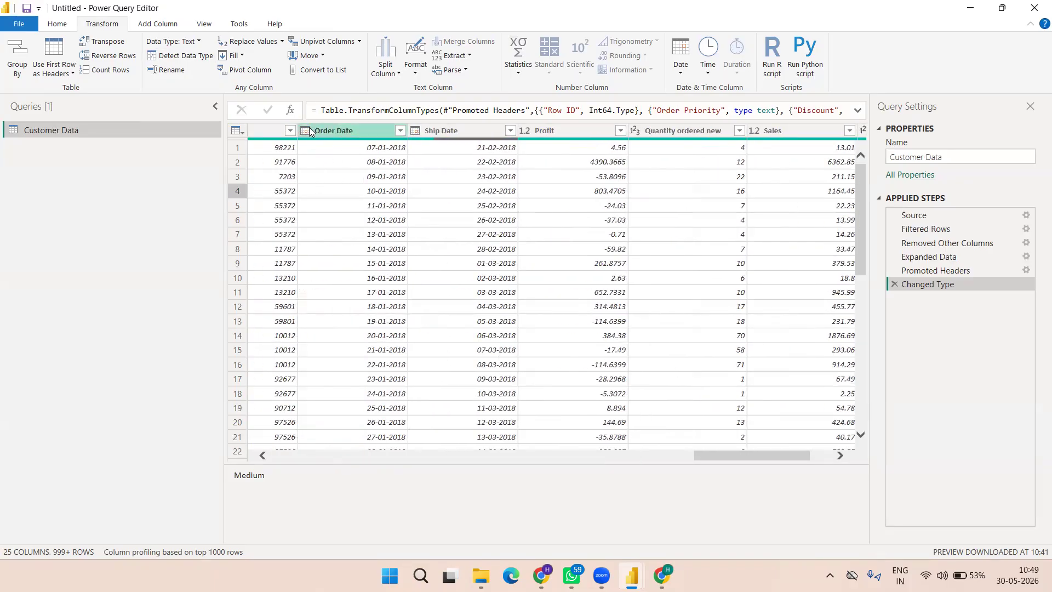
pyautogui.hscroll(-2, 343, 173)
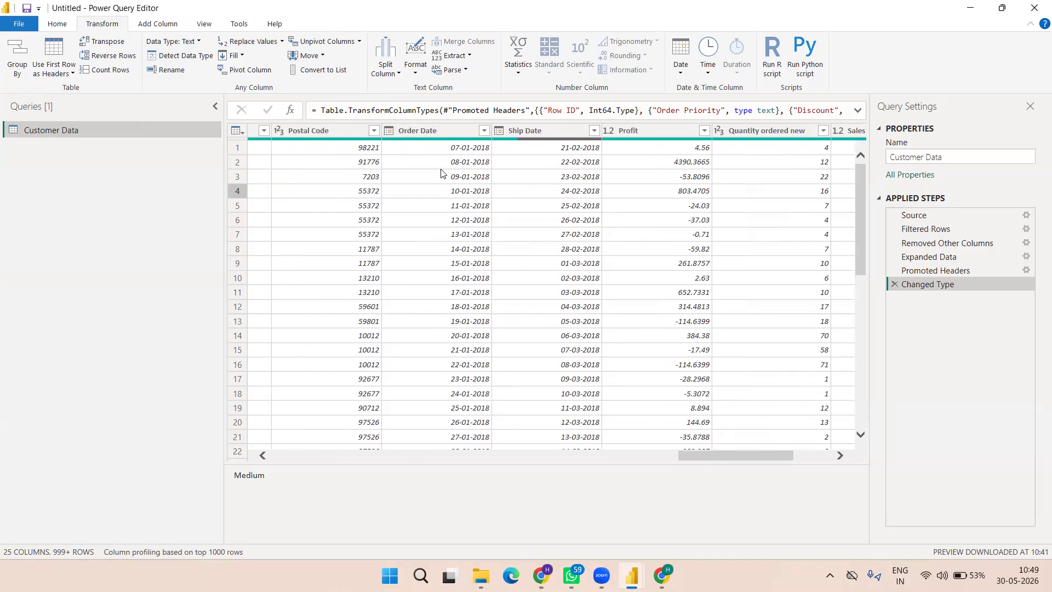
pyautogui.hscroll(3, 443, 173)
pyautogui.hscroll(-20, 443, 174)
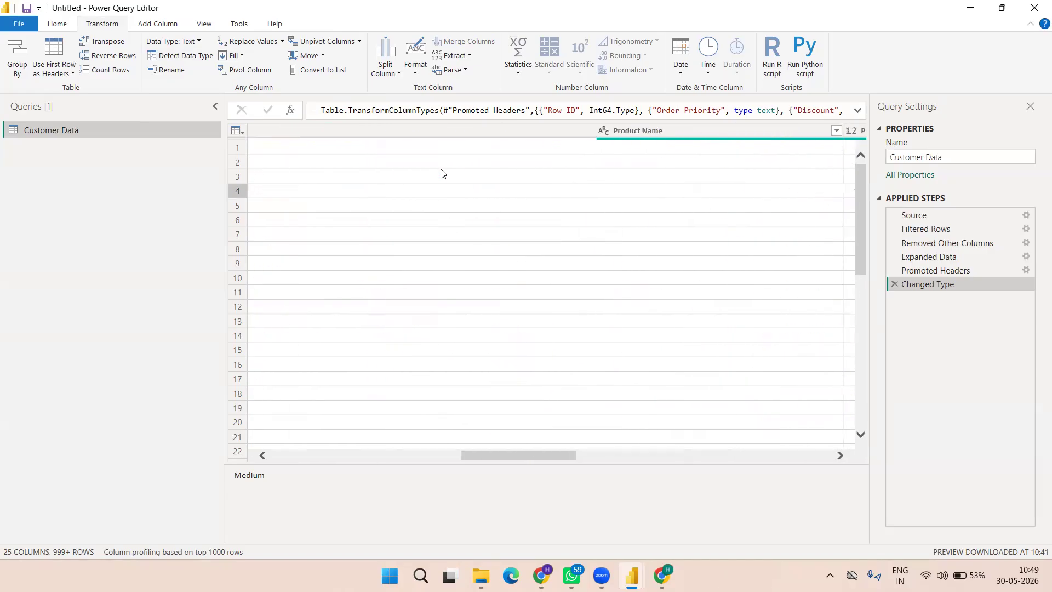
pyautogui.hscroll(20, 443, 173)
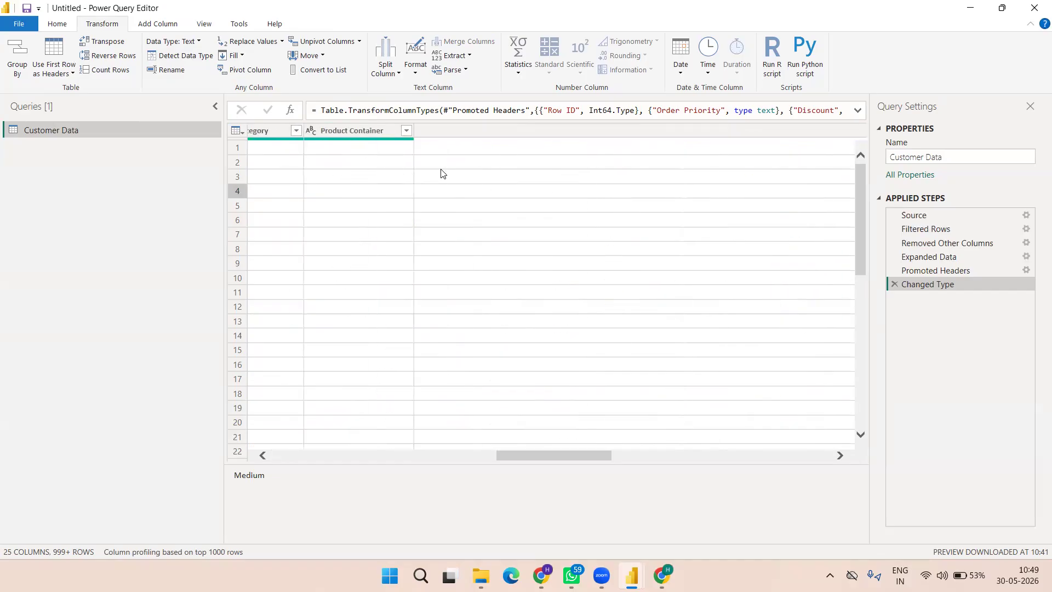
pyautogui.hscroll(-20, 462, 193)
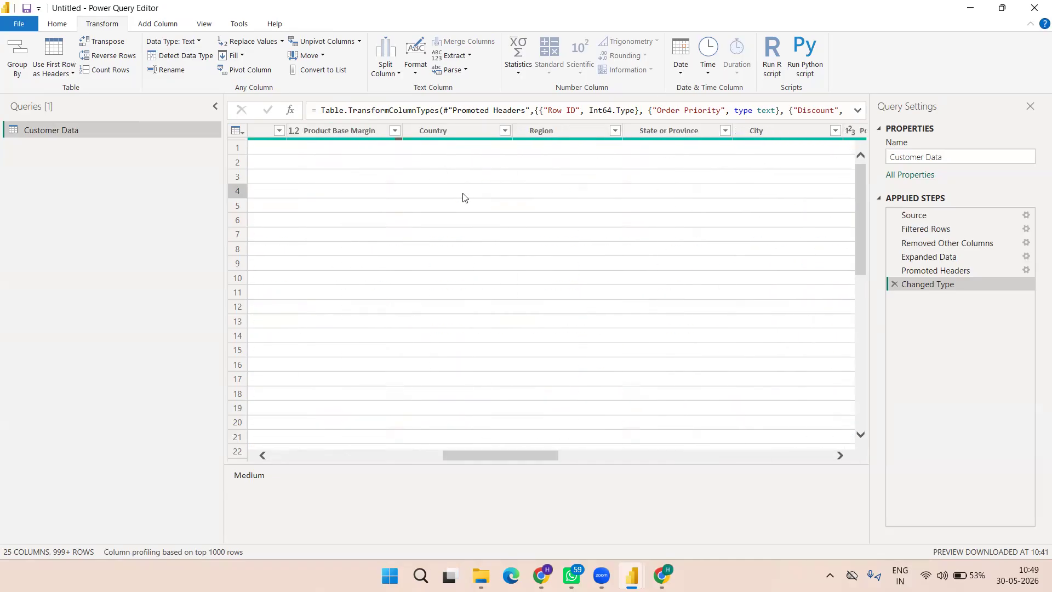
# Remove all columns of the Customer Data query except Order Priority
pyautogui.click(388, 130)
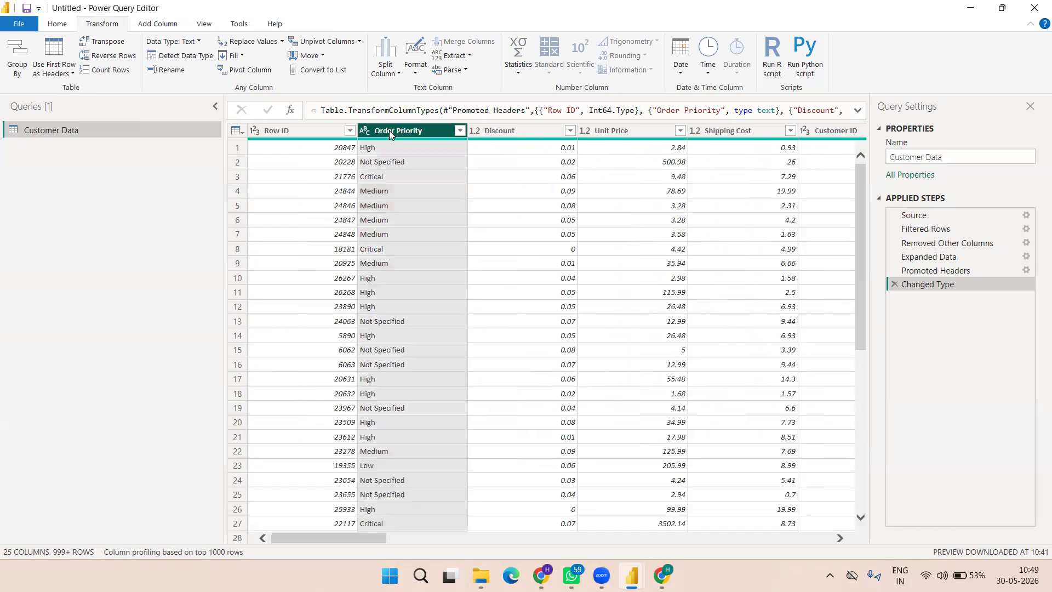
pyautogui.rightClick(388, 130)
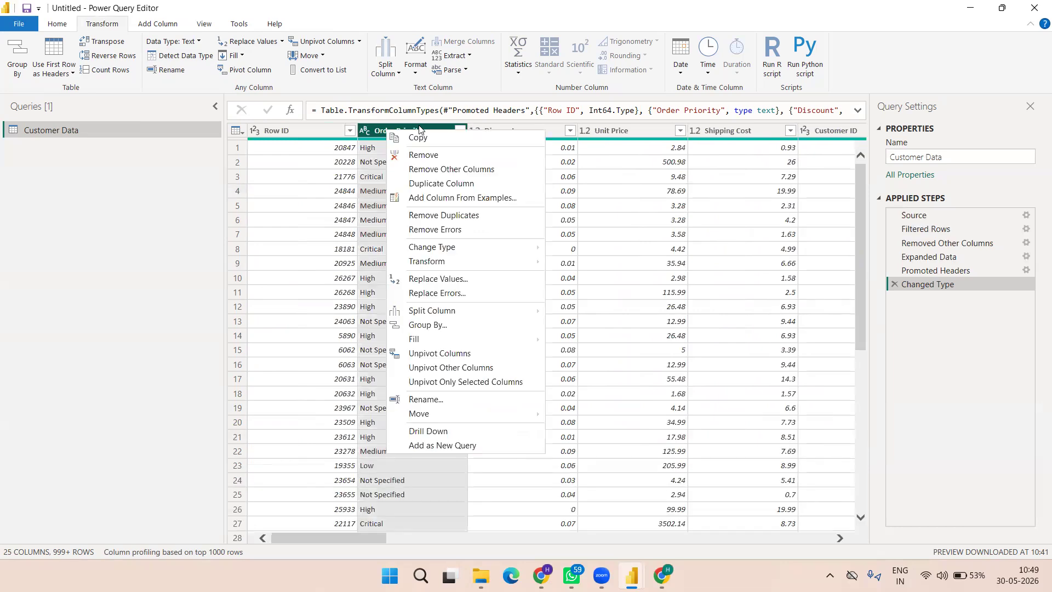
pyautogui.click(437, 173)
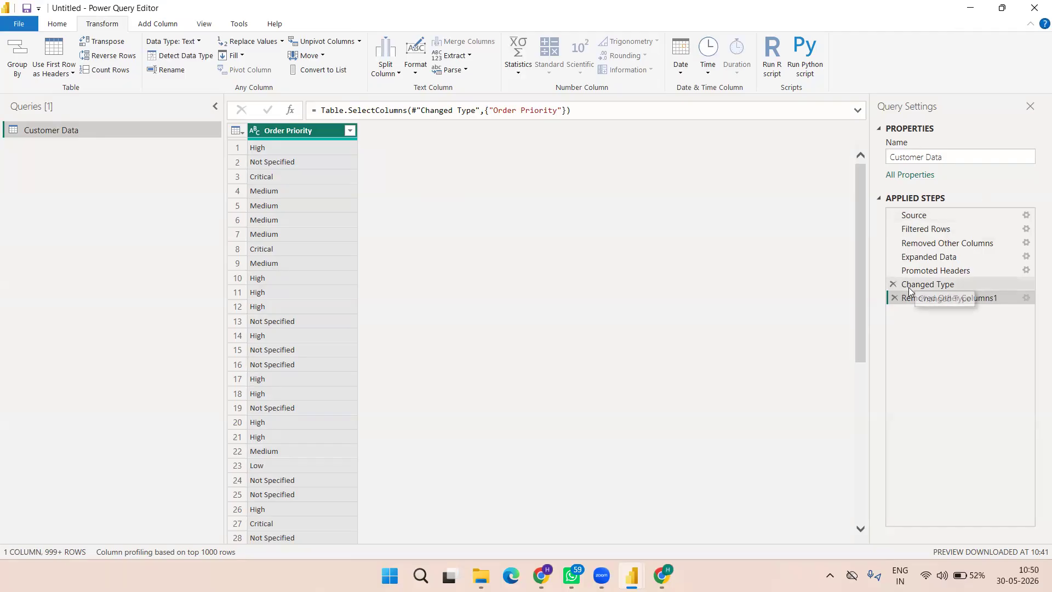
# Edit the column removal step to also keep Customer ID, Customer Name, Ship Mode and Customer Segment
pyautogui.click(1024, 297)
pyautogui.scroll(-1, 521, 332)
pyautogui.scroll(-2, 522, 332)
pyautogui.scroll(3, 522, 332)
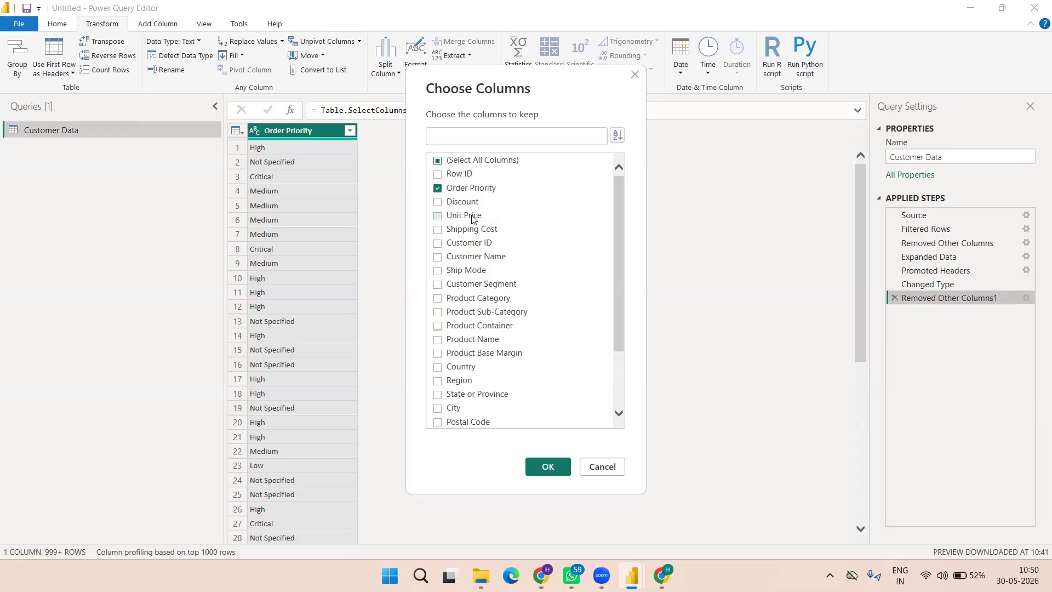
pyautogui.click(440, 244)
pyautogui.click(438, 257)
pyautogui.click(437, 284)
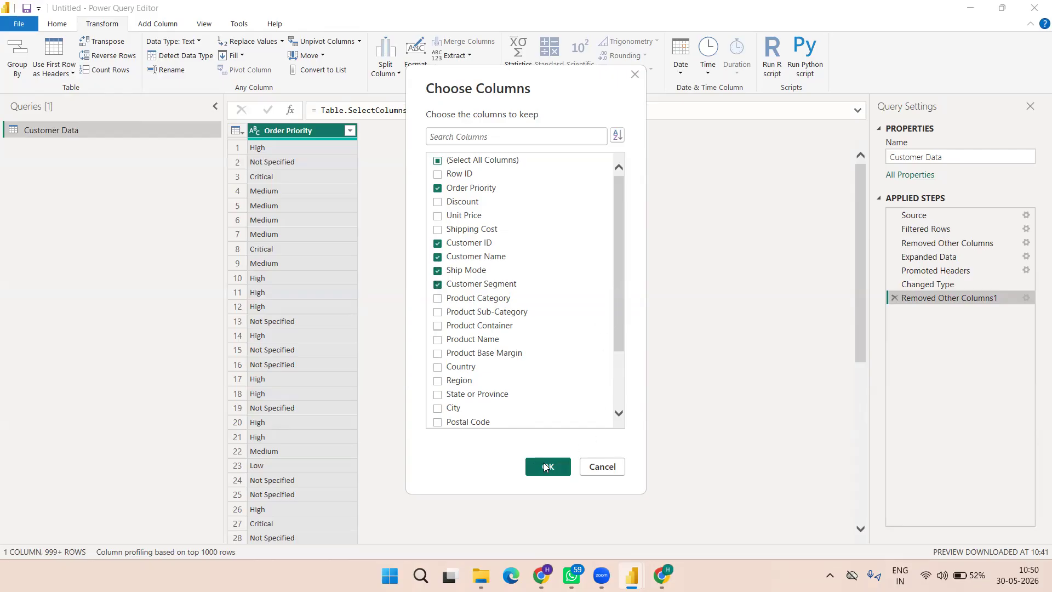
pyautogui.click(542, 466)
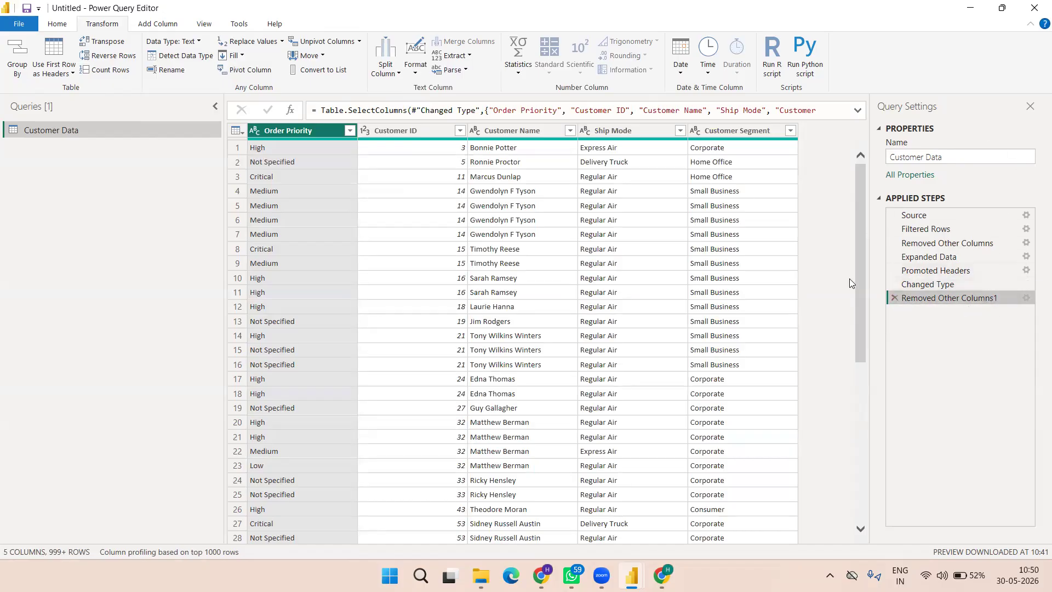
# Delete the Removed Other Columns1 step to restore the full set of columns
pyautogui.click(893, 297)
pyautogui.click(749, 274)
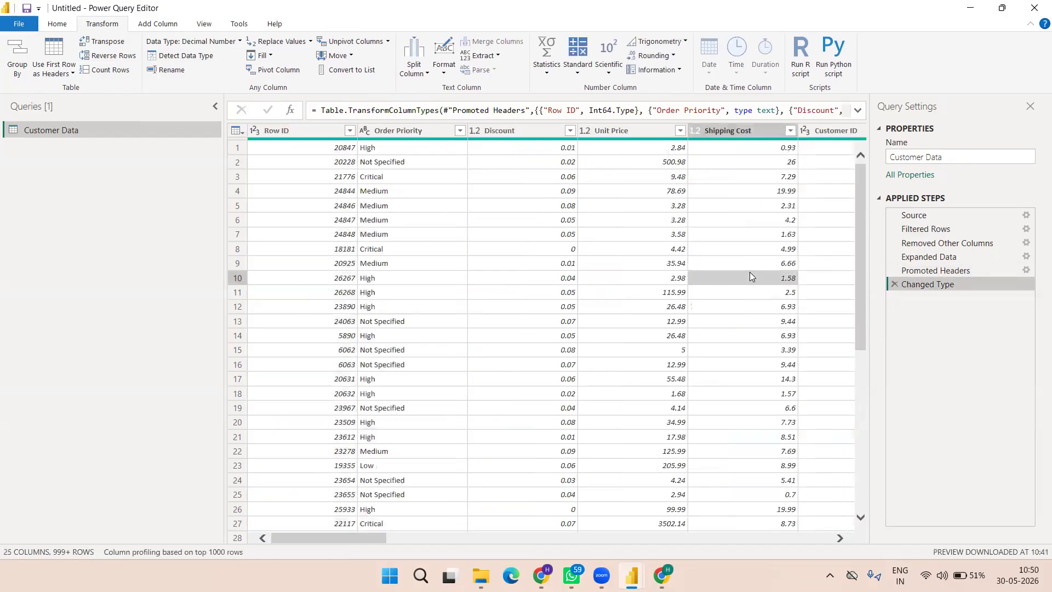
pyautogui.hscroll(5, 751, 276)
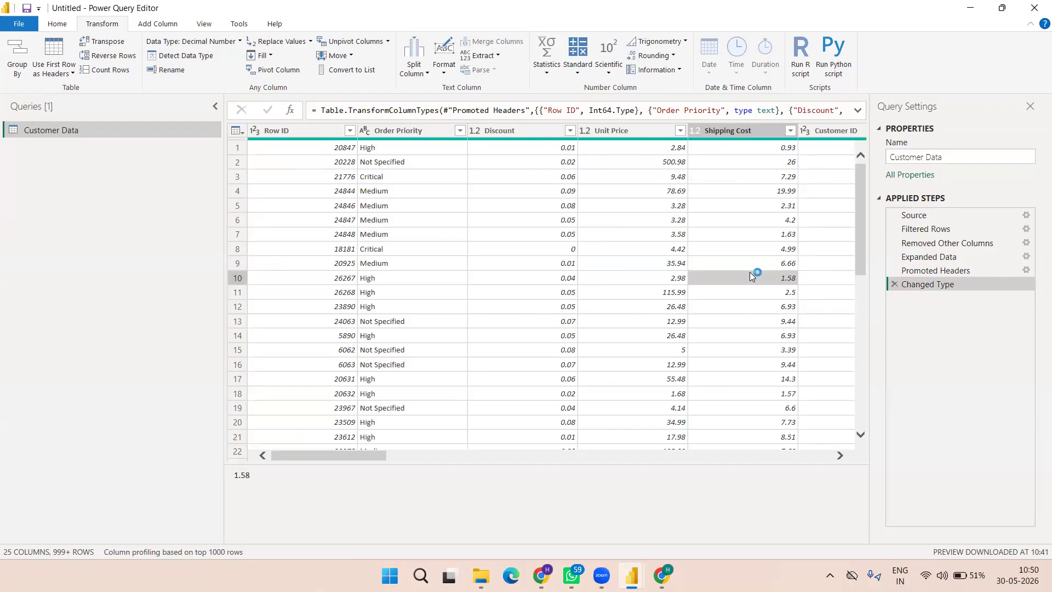
# View the available options for closing the editor and applying the query changes, without choosing one
pyautogui.click(57, 24)
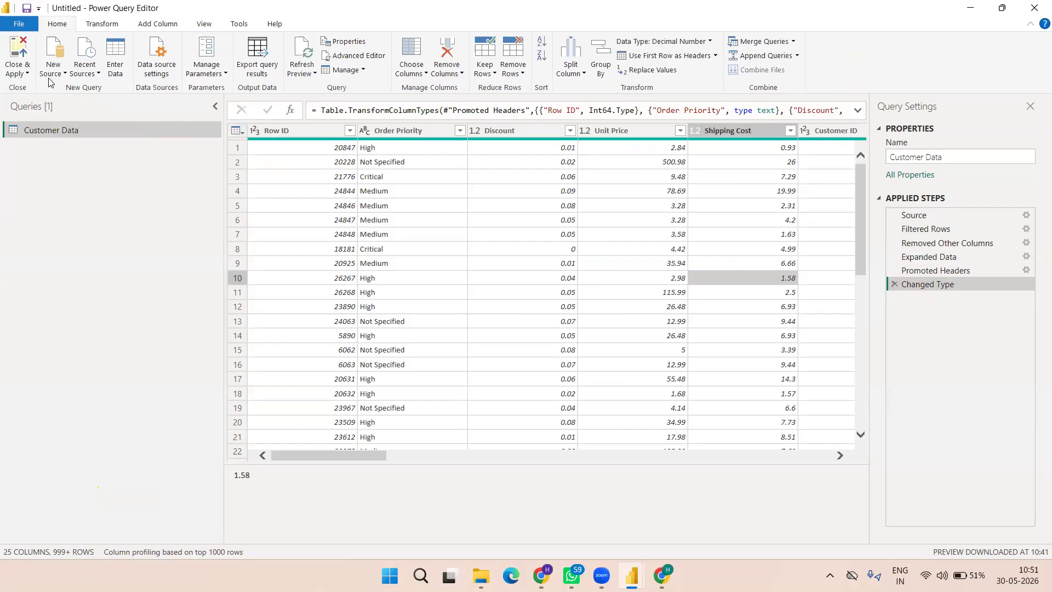
pyautogui.click(27, 77)
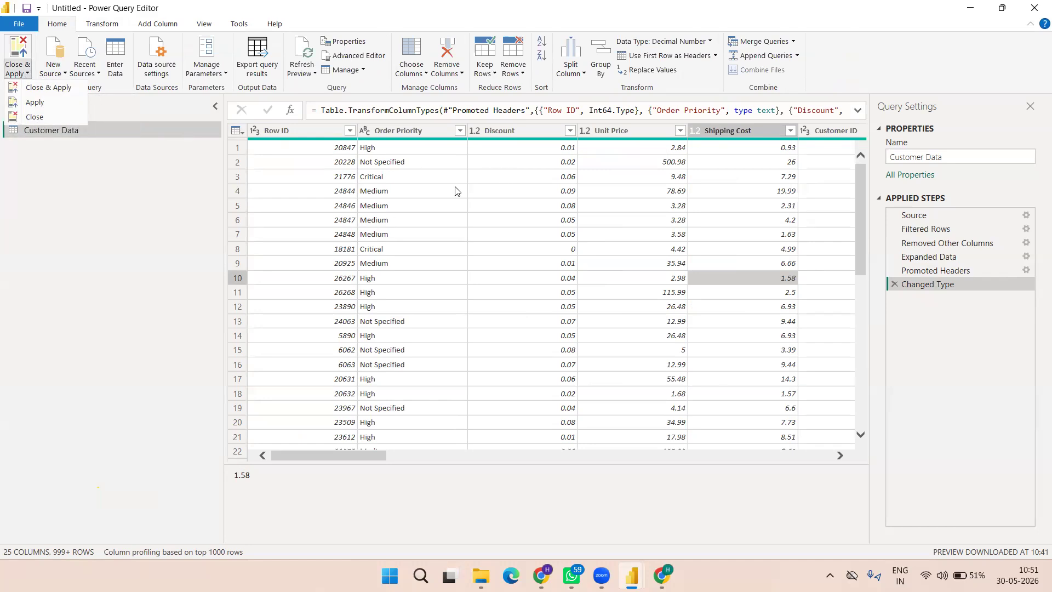
pyautogui.click(202, 261)
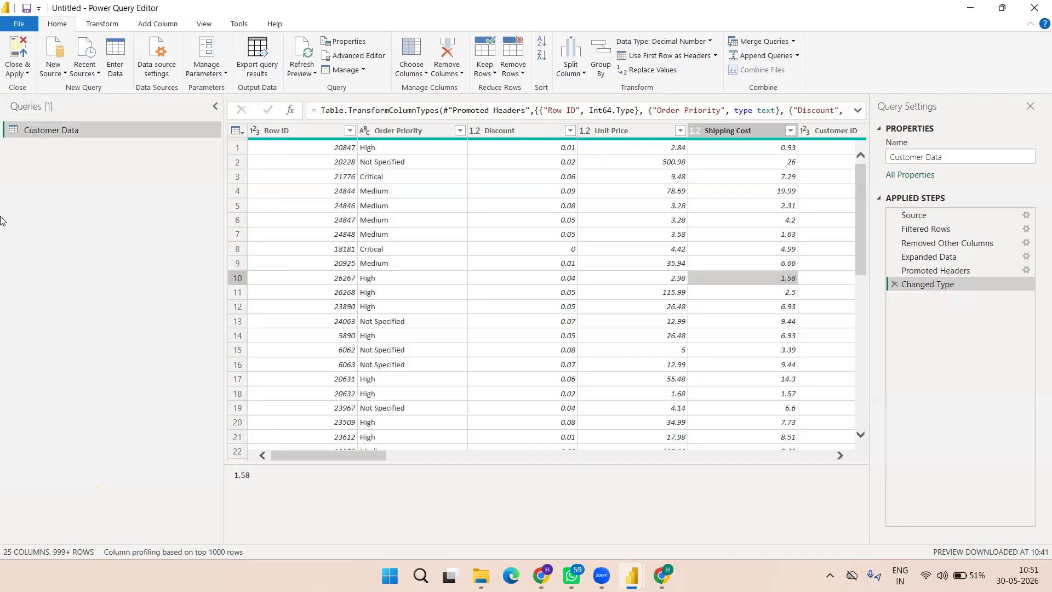
pyautogui.hotkey('alt', 'Tab')
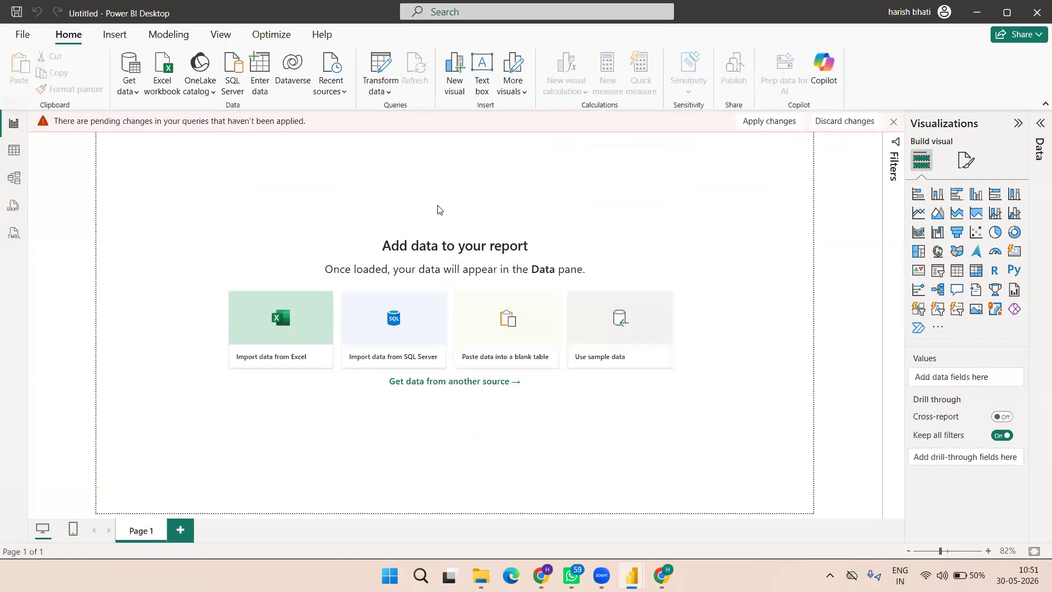
pyautogui.hotkey('alt', 'Tab')
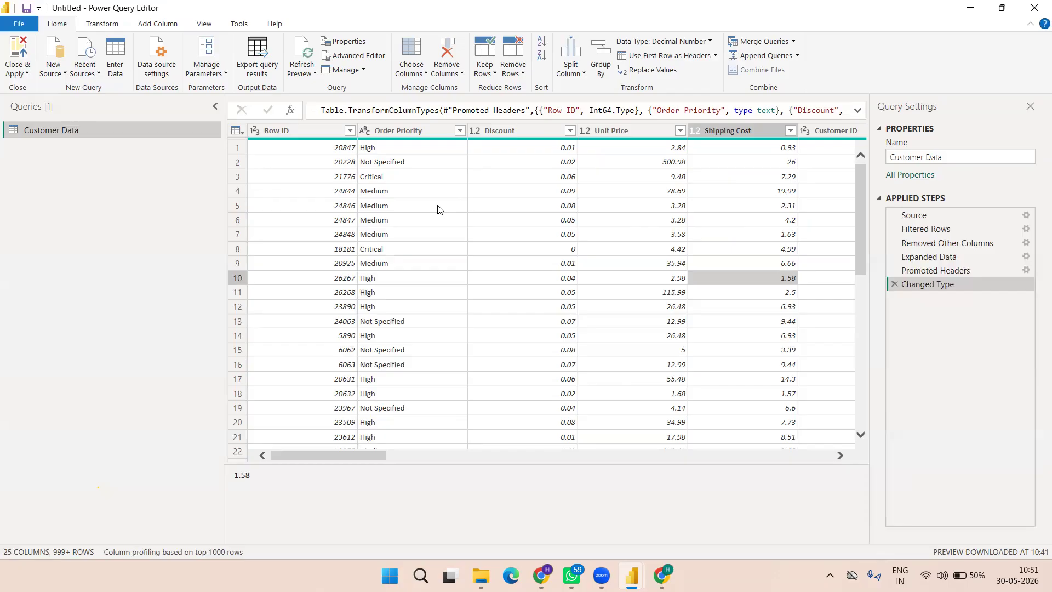
pyautogui.hotkey('alt', 'Tab')
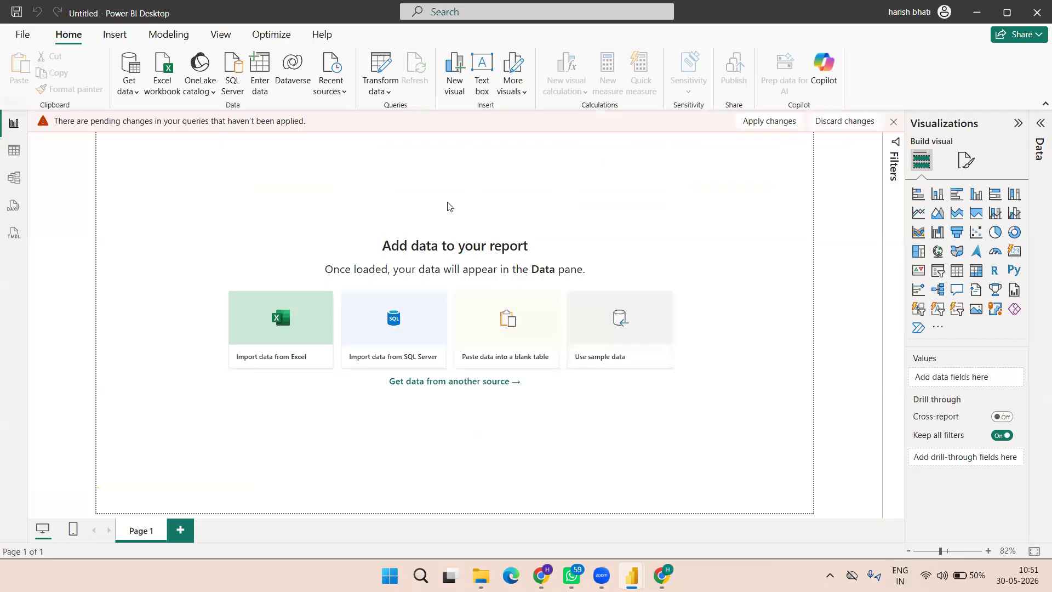
pyautogui.hotkey('alt', 'Tab')
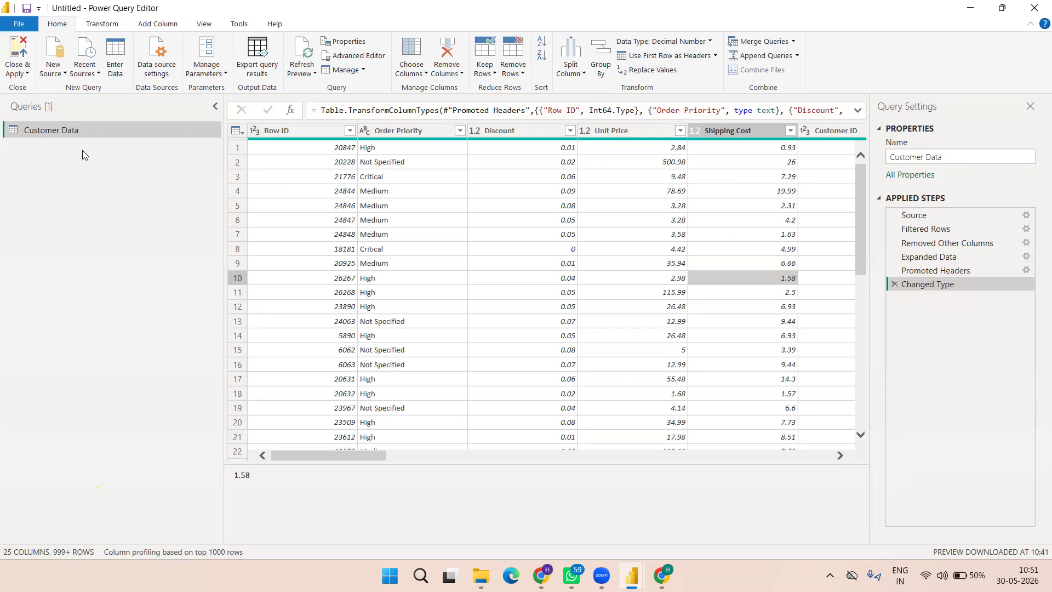
# Close the query editor while applying the pending changes, and select the Customer Data table in the report
pyautogui.click(27, 73)
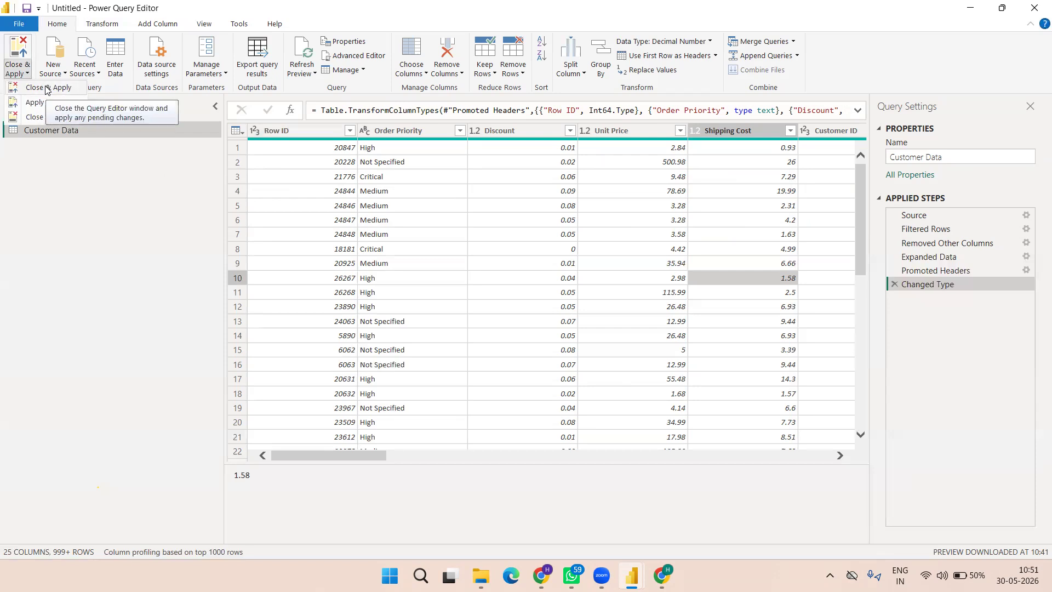
pyautogui.click(46, 88)
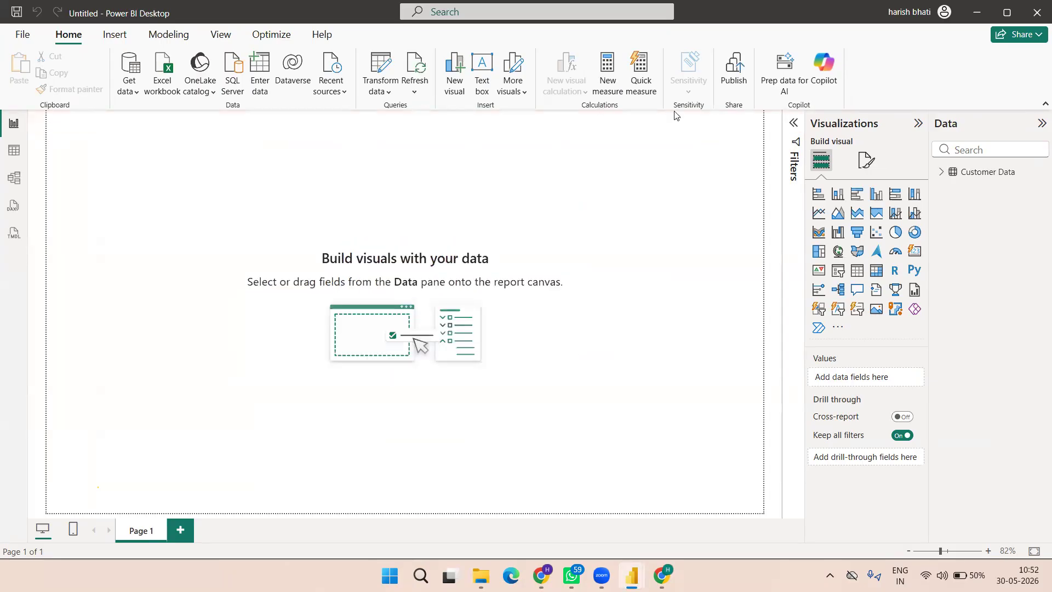
pyautogui.click(986, 174)
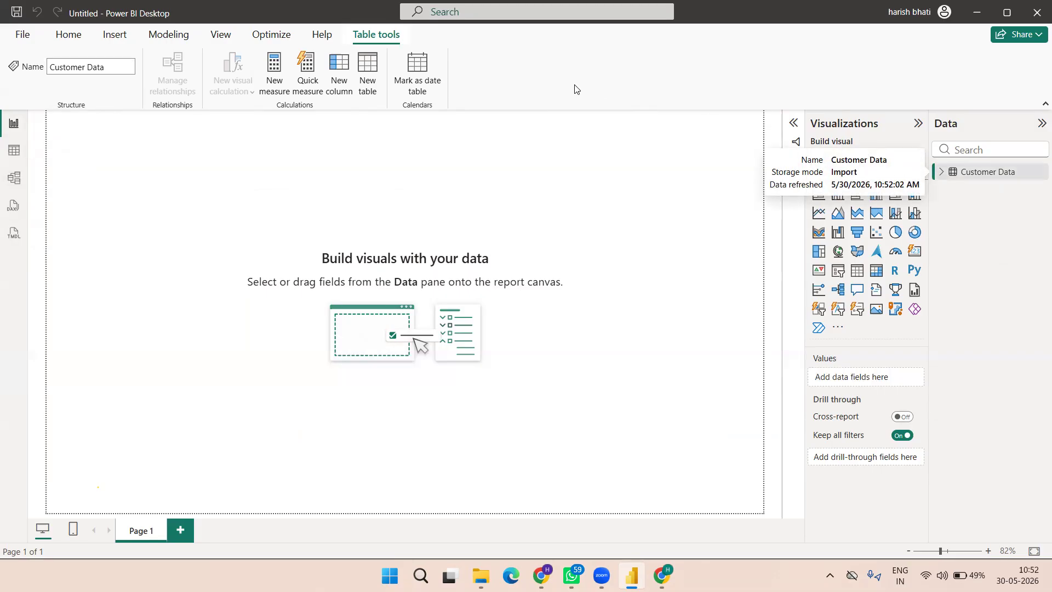
# Examine the loaded Customer Data rows in table view across all columns, including Customer ID and Product Container
pyautogui.click(15, 151)
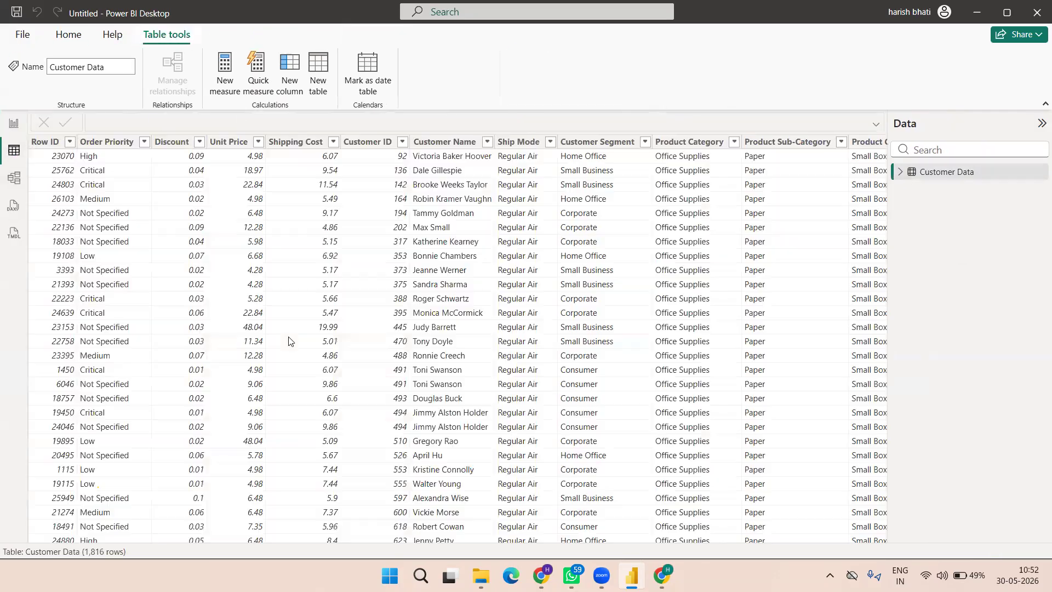
pyautogui.hscroll(3, 445, 287)
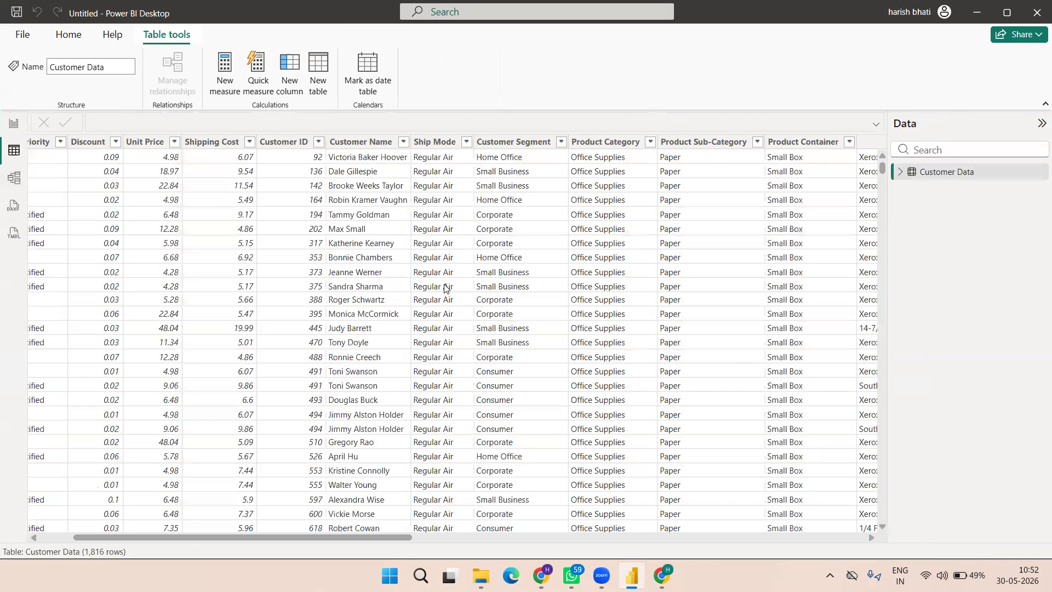
pyautogui.hscroll(15, 445, 288)
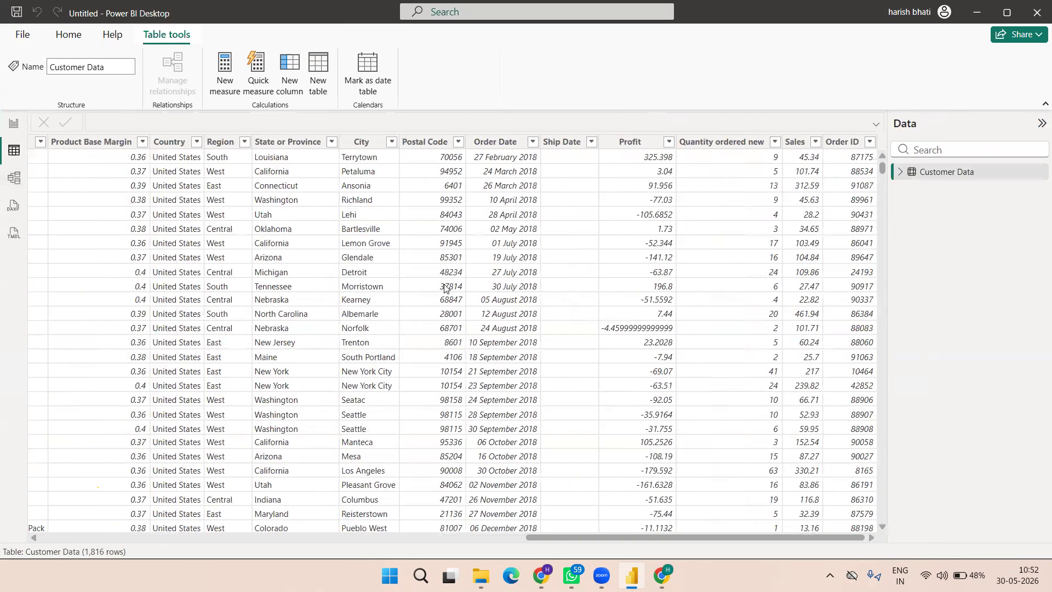
pyautogui.hscroll(-10, 445, 288)
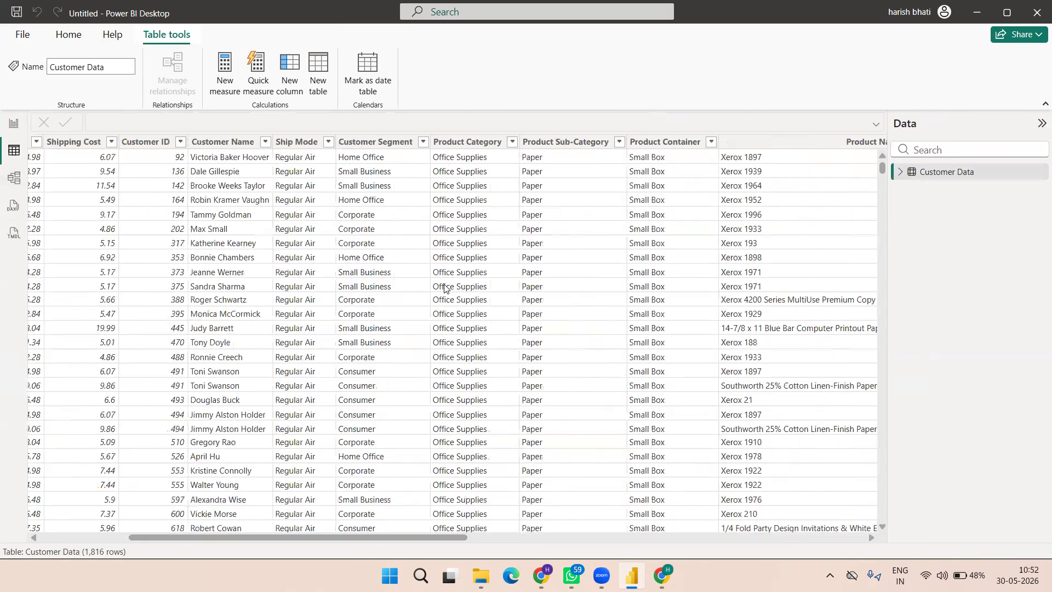
pyautogui.hscroll(-6, 440, 286)
pyautogui.click(357, 255)
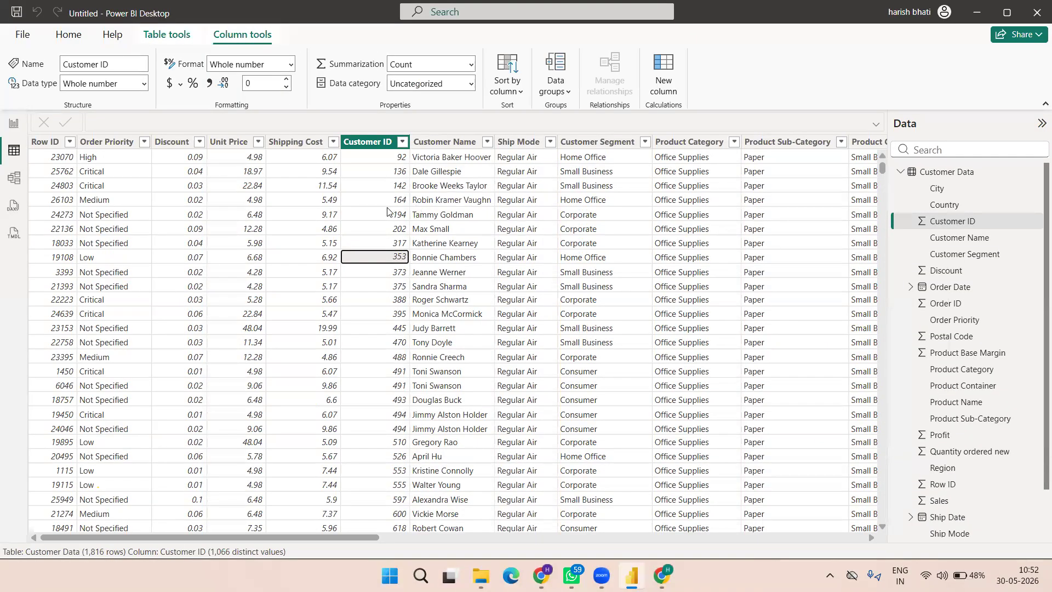
pyautogui.hscroll(1, 538, 208)
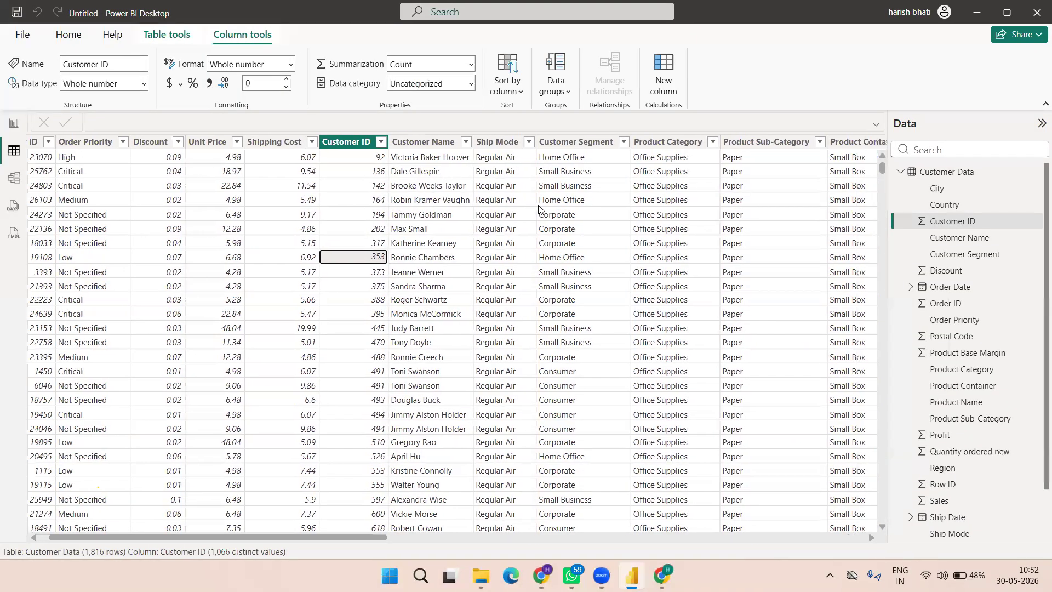
pyautogui.hscroll(8, 538, 208)
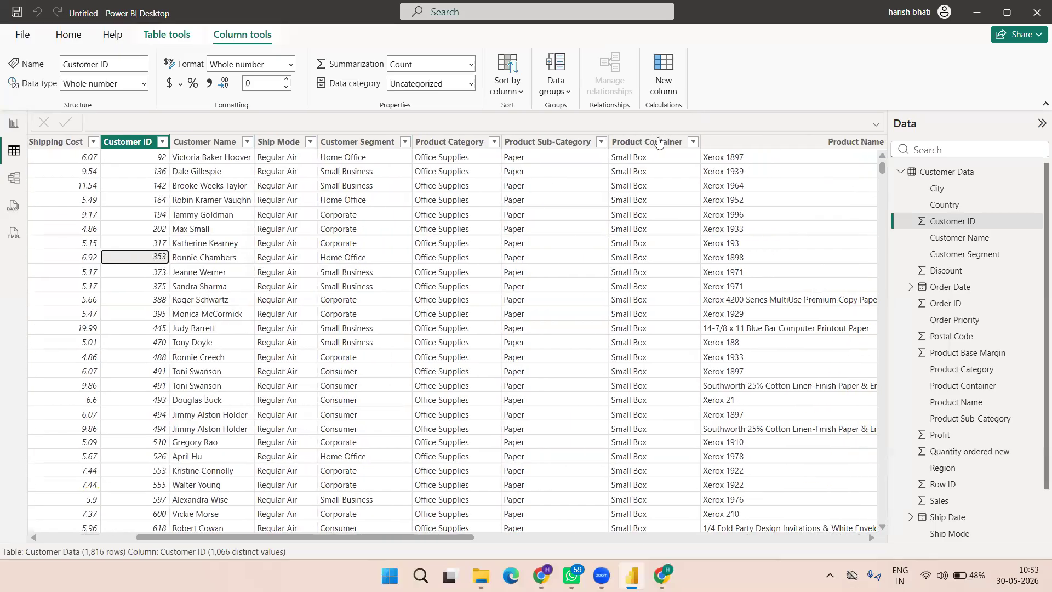
pyautogui.click(646, 145)
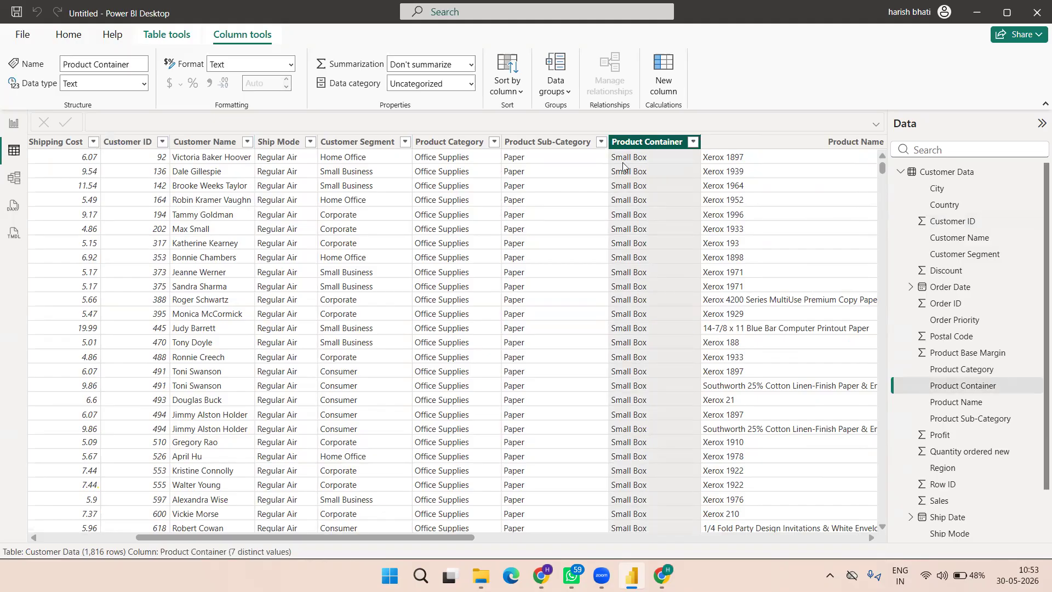
# Reopen the Customer Data query for transformation and convert the Region column's text to uppercase
pyautogui.click(69, 44)
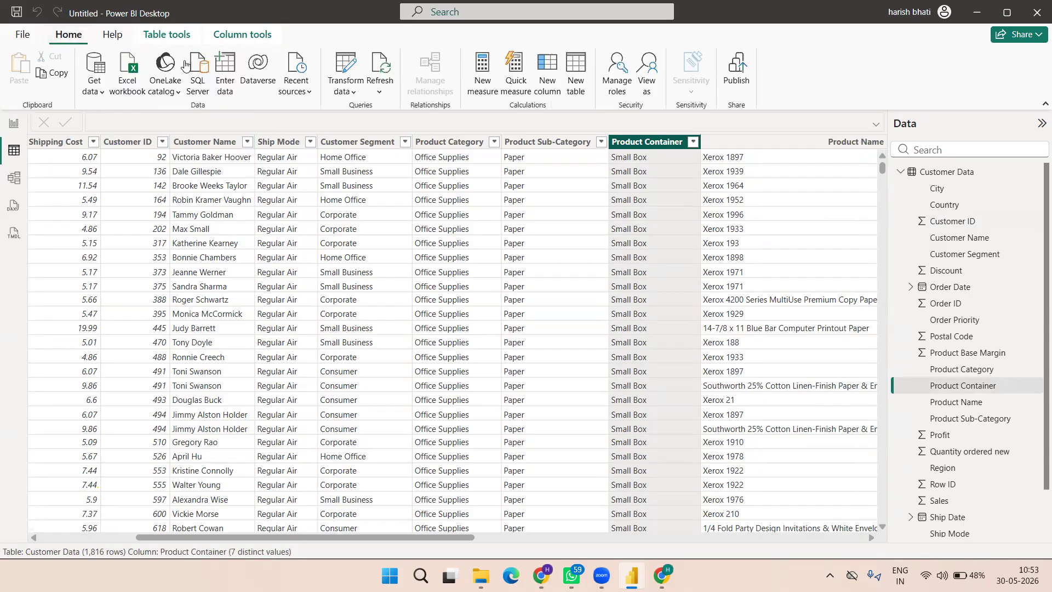
pyautogui.click(349, 65)
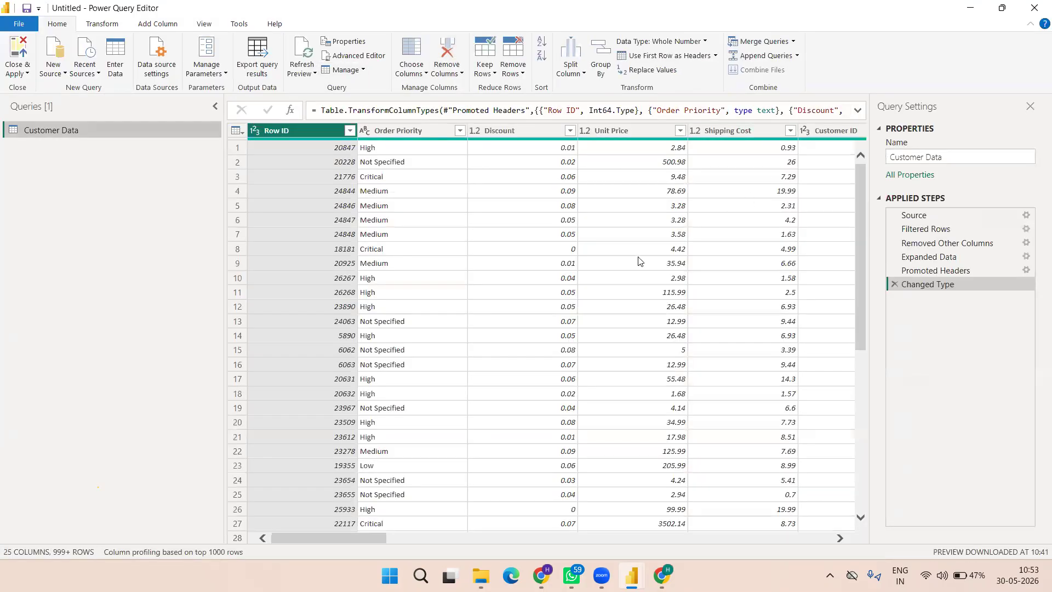
pyautogui.hscroll(10, 638, 261)
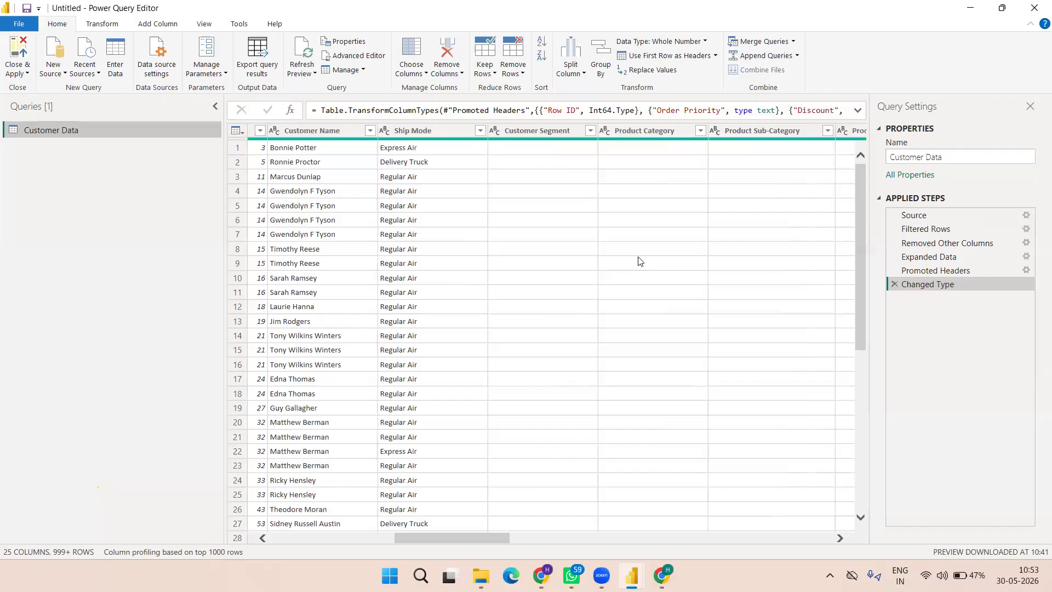
pyautogui.hscroll(10, 638, 261)
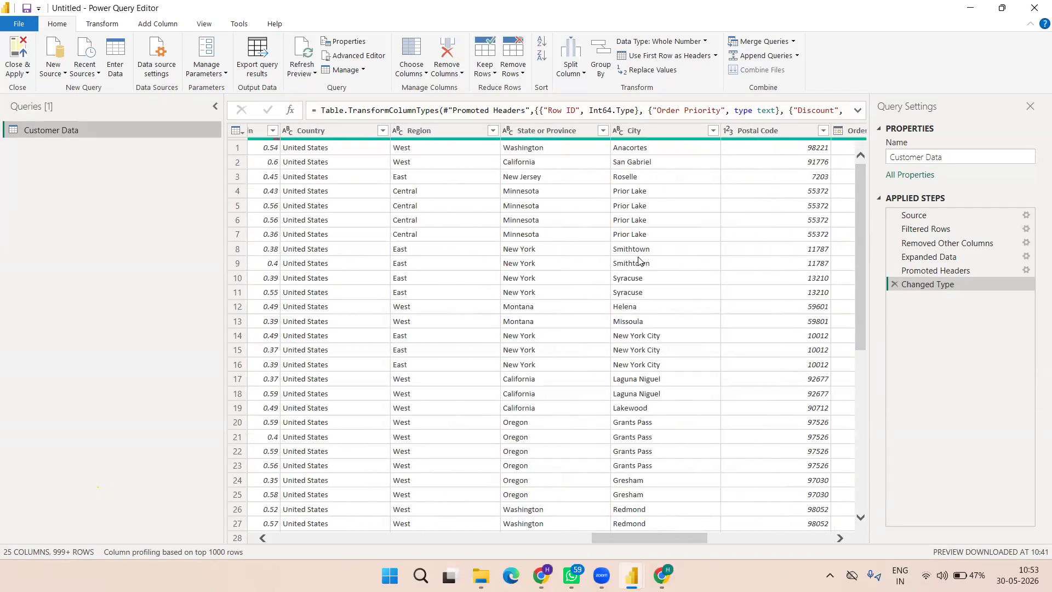
pyautogui.click(423, 132)
pyautogui.rightClick(423, 132)
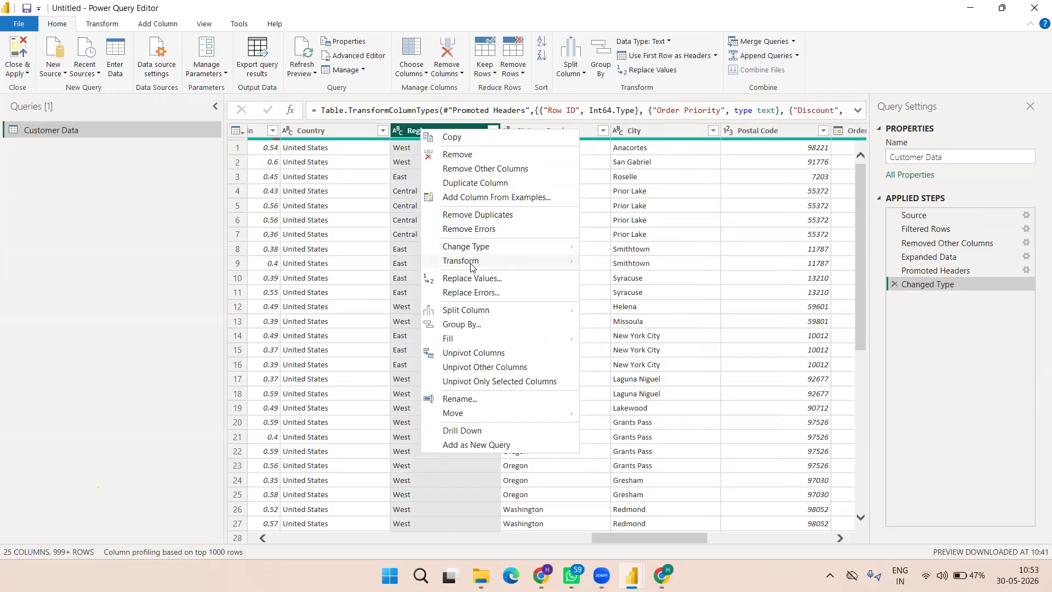
pyautogui.moveTo(472, 267)
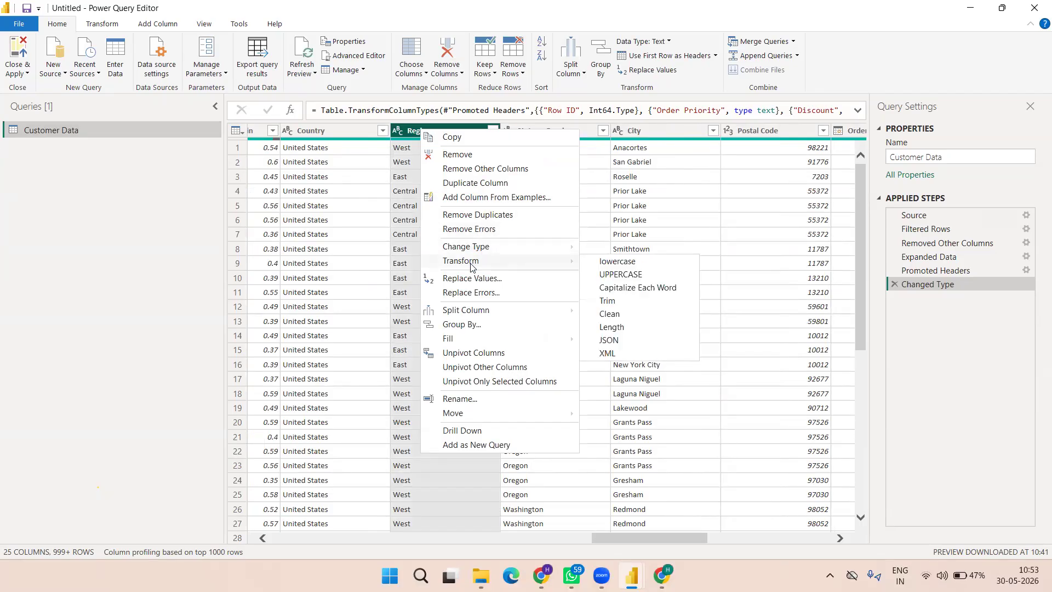
pyautogui.click(624, 275)
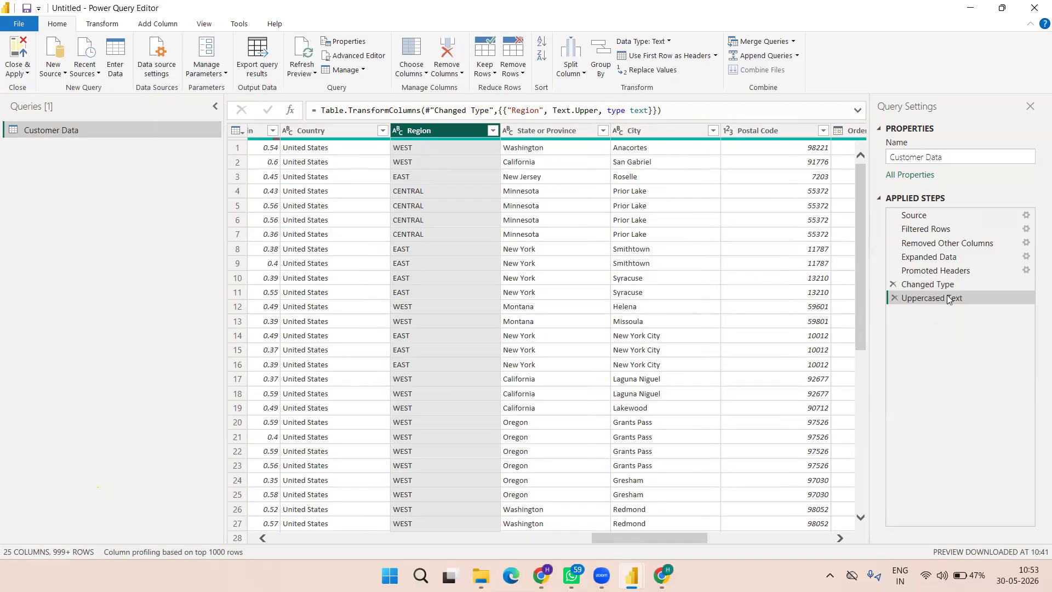
# Close the query editor and apply the Region column's uppercase transformation to the loaded table
pyautogui.click(973, 196)
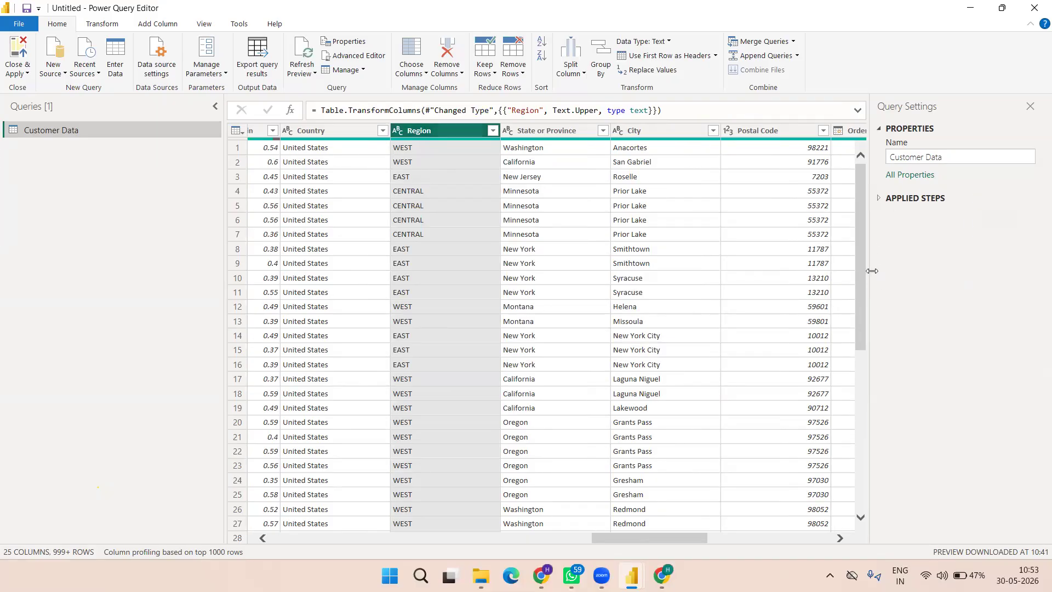
pyautogui.click(875, 198)
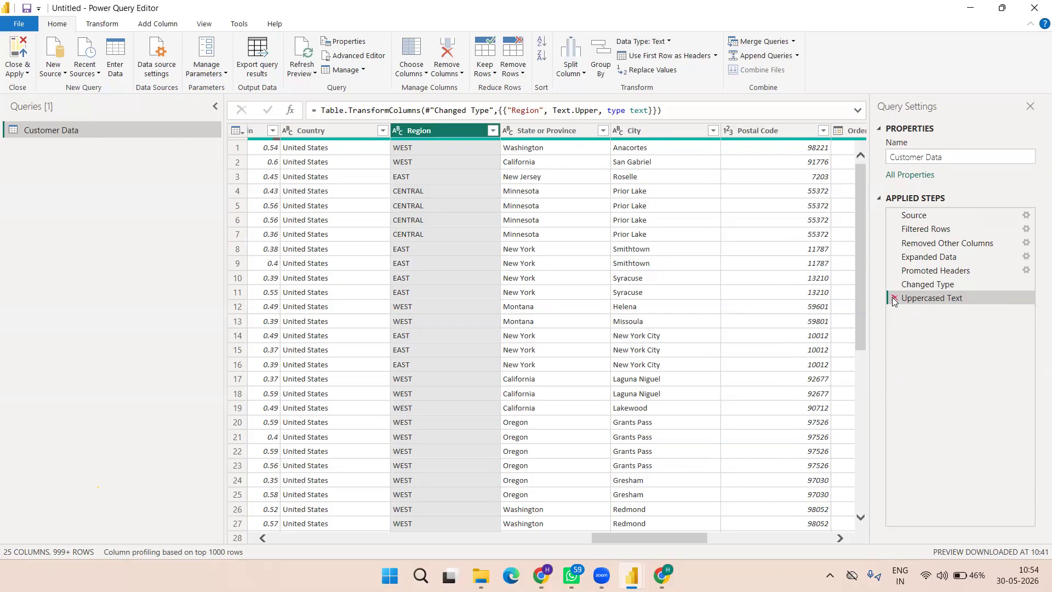
pyautogui.click(29, 76)
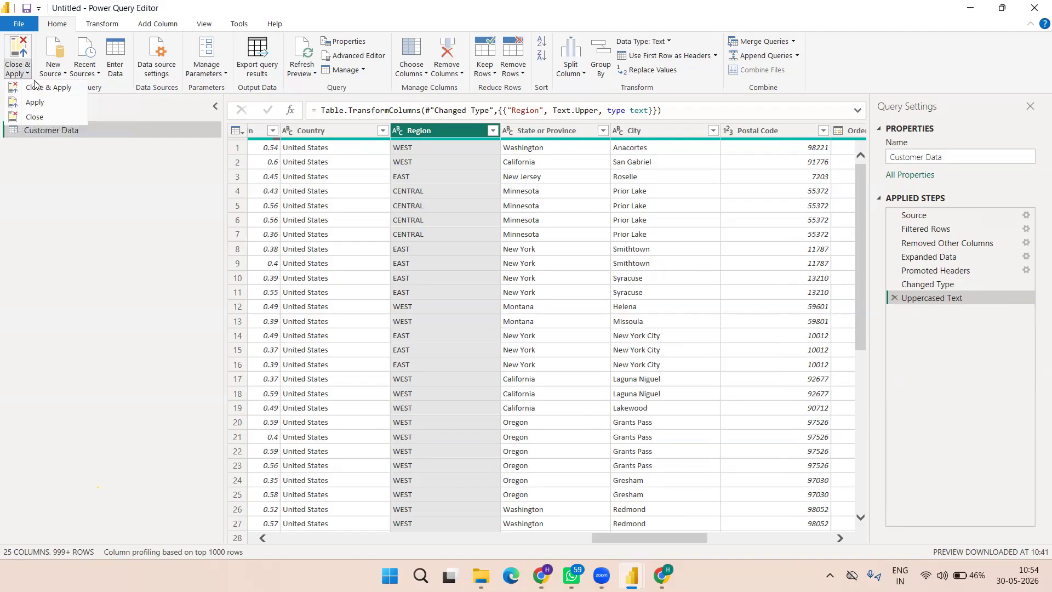
pyautogui.click(35, 89)
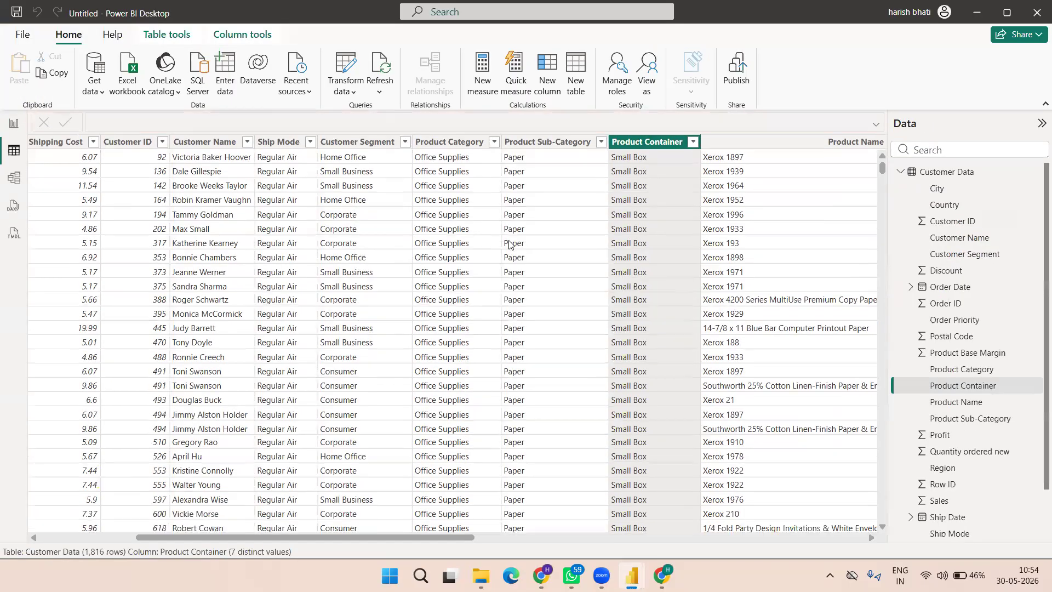
# Check the Region column's values in the loaded Customer Data table and return to the report view
pyautogui.hscroll(-5, 512, 323)
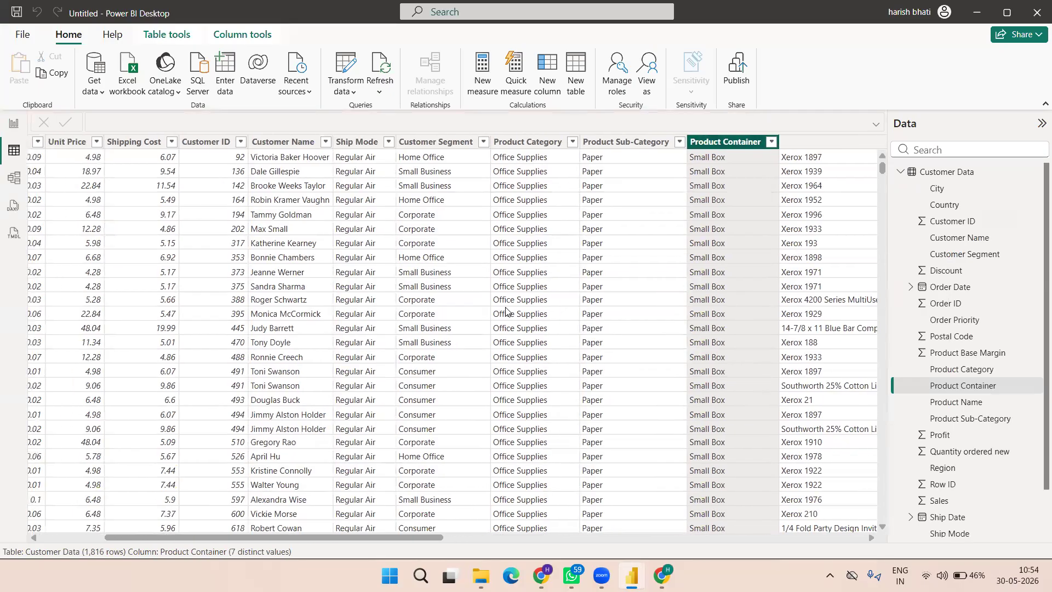
pyautogui.hscroll(10, 506, 312)
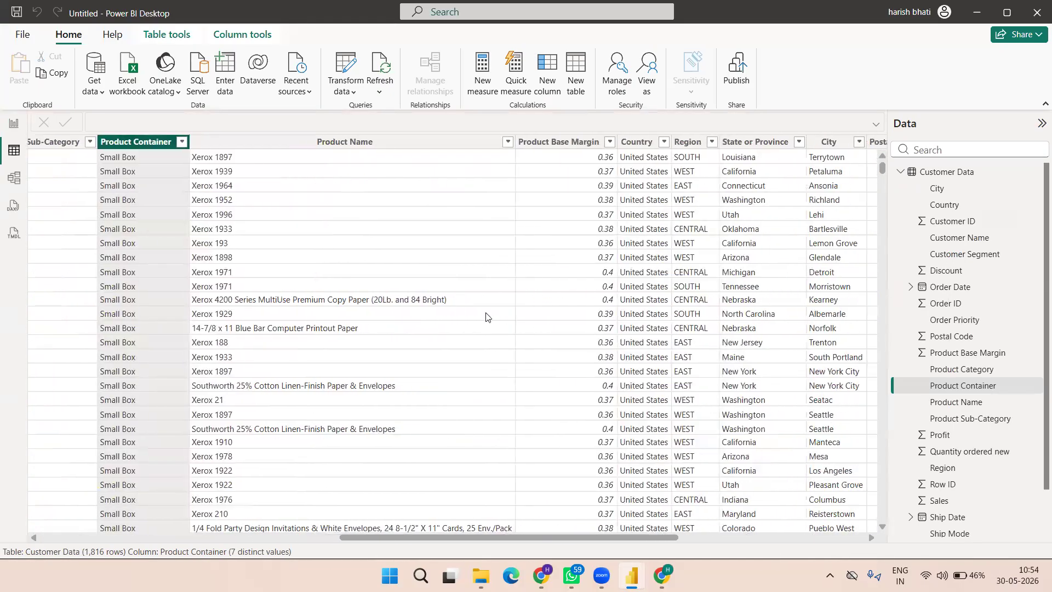
pyautogui.hscroll(3, 488, 318)
pyautogui.click(542, 188)
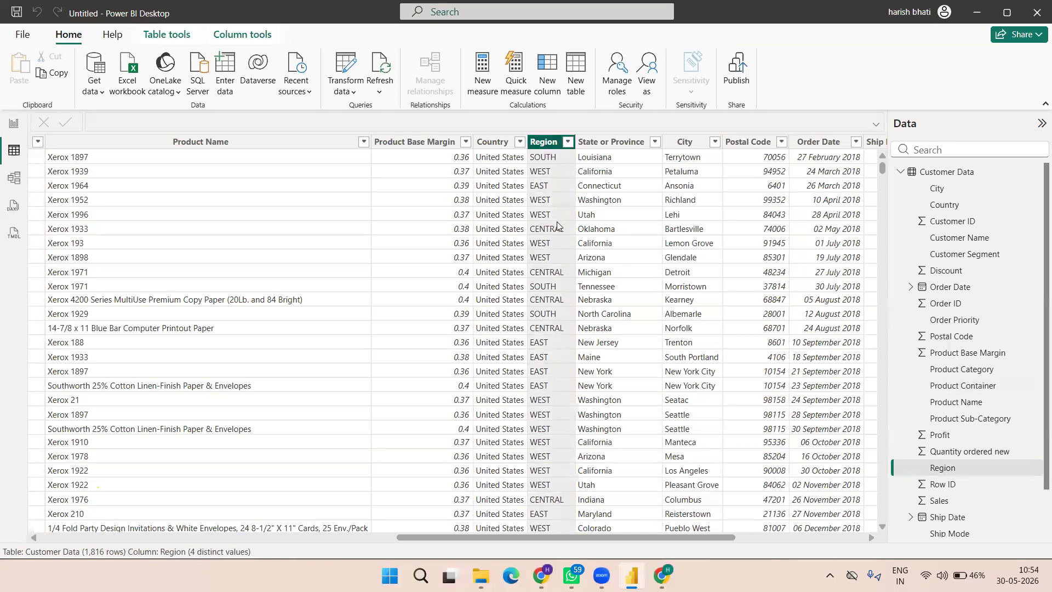
pyautogui.click(13, 127)
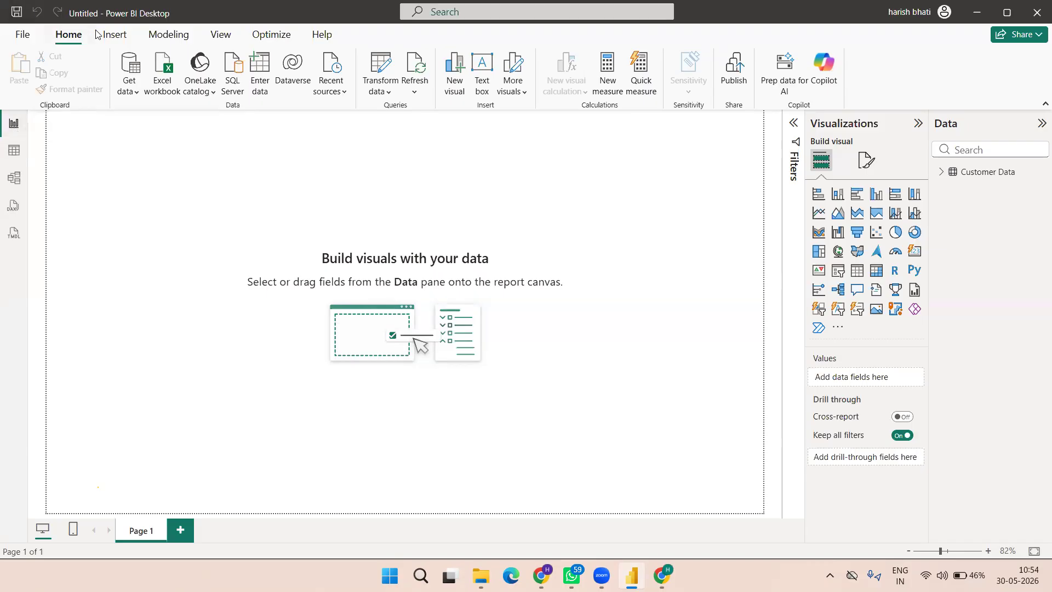
pyautogui.click(135, 99)
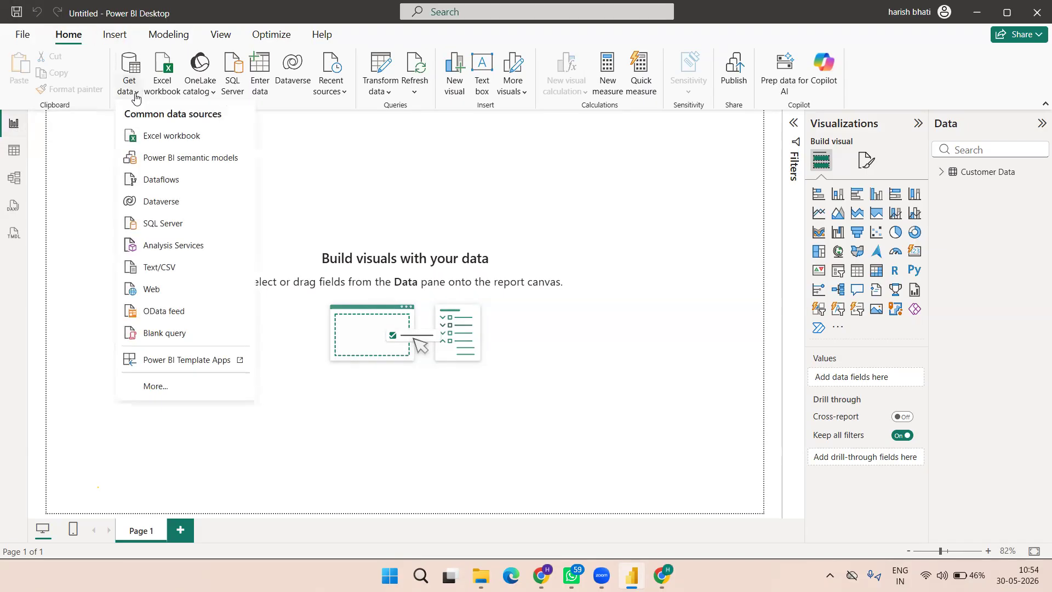
pyautogui.click(170, 269)
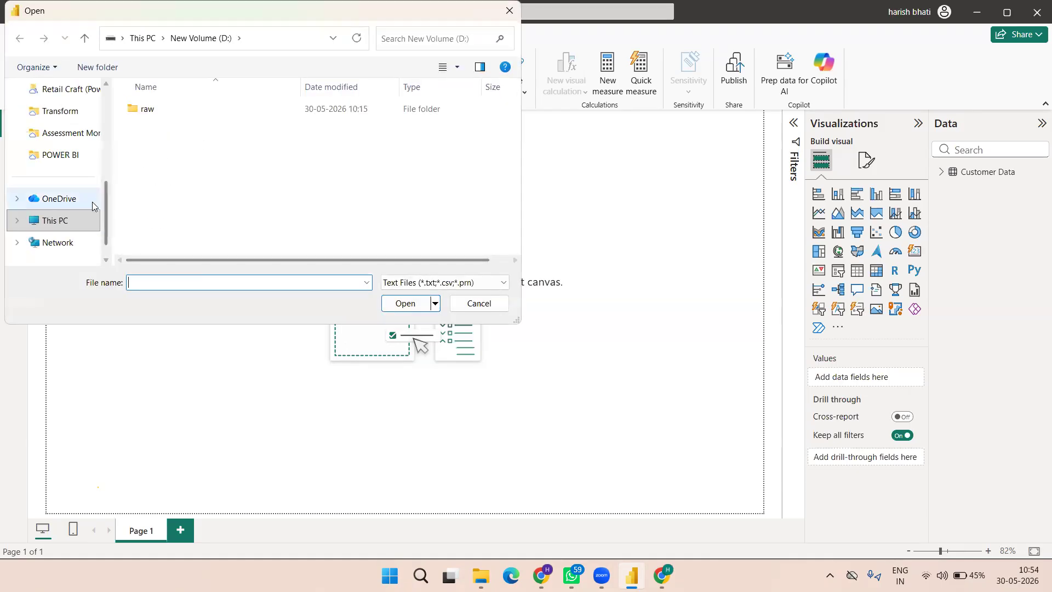
pyautogui.click(482, 302)
# Switch to File Explorer, open the Orders workbook from New Volume (D:) in Excel, and bring up its Save As dialog
pyautogui.click(490, 574)
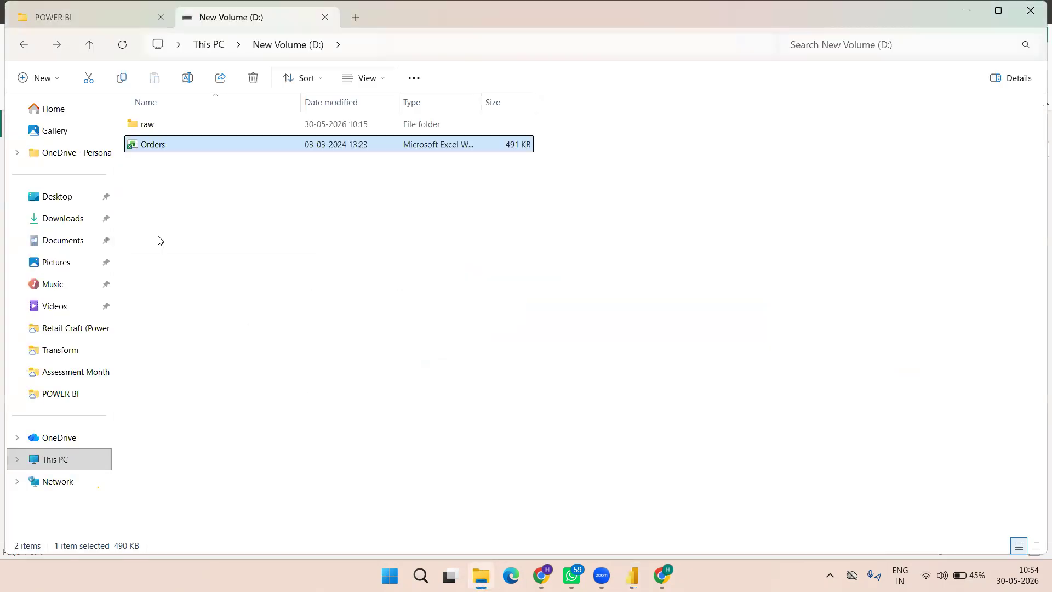
pyautogui.doubleClick(192, 146)
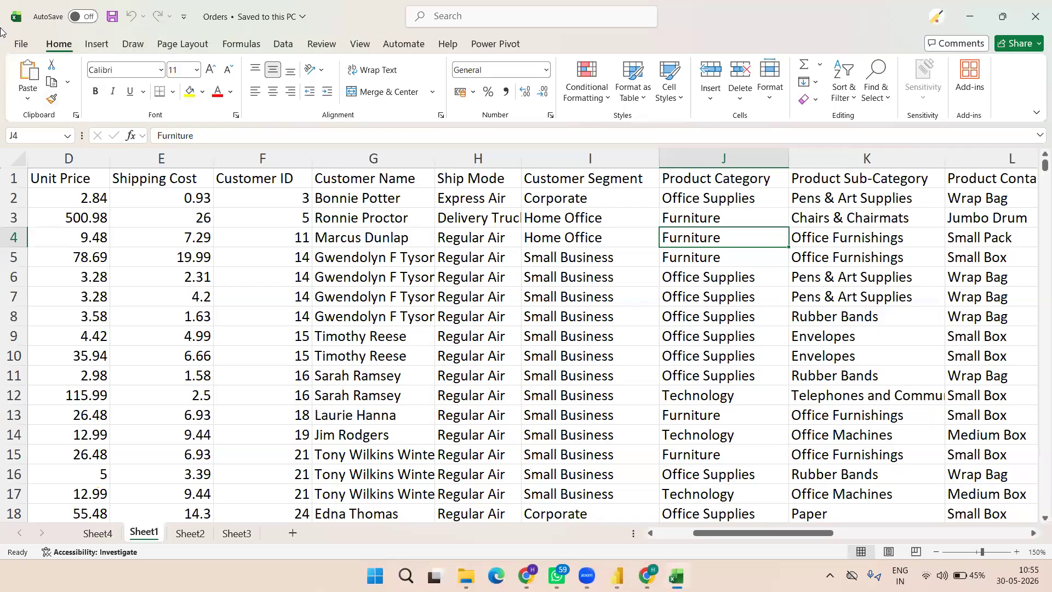
pyautogui.click(21, 45)
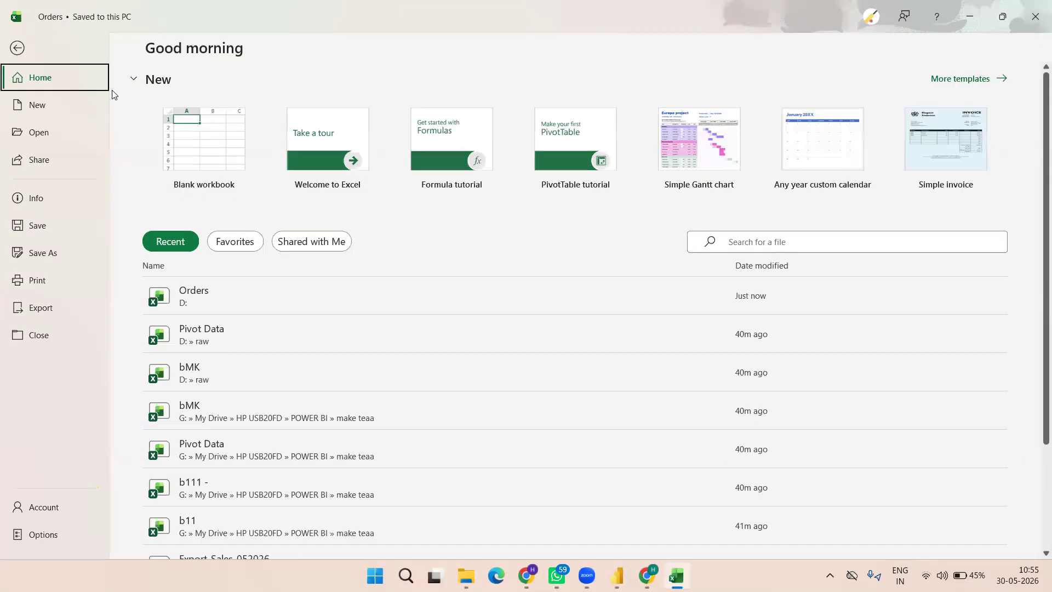
pyautogui.click(42, 253)
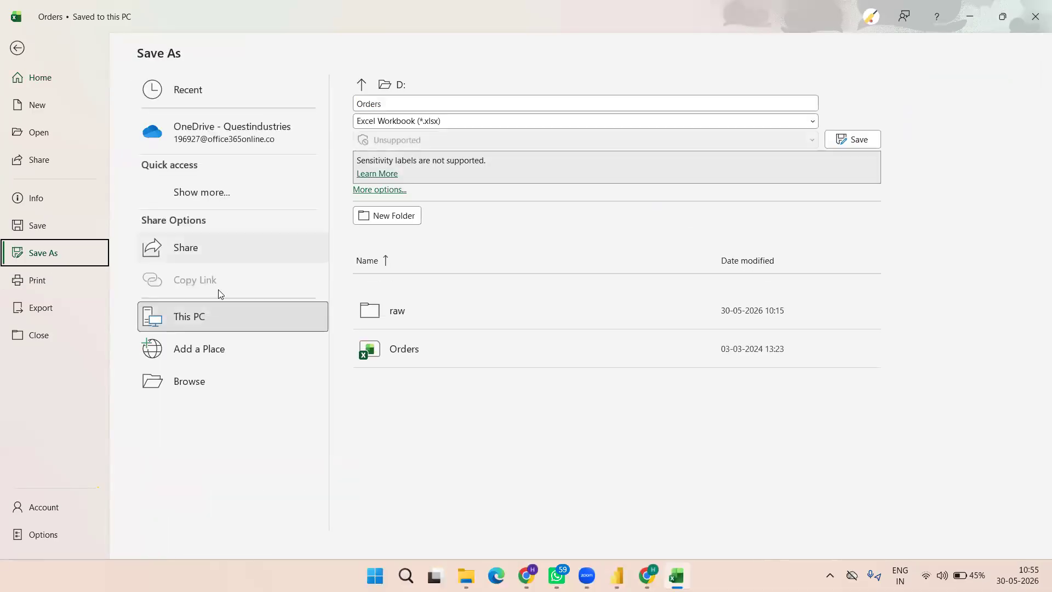
pyautogui.click(203, 381)
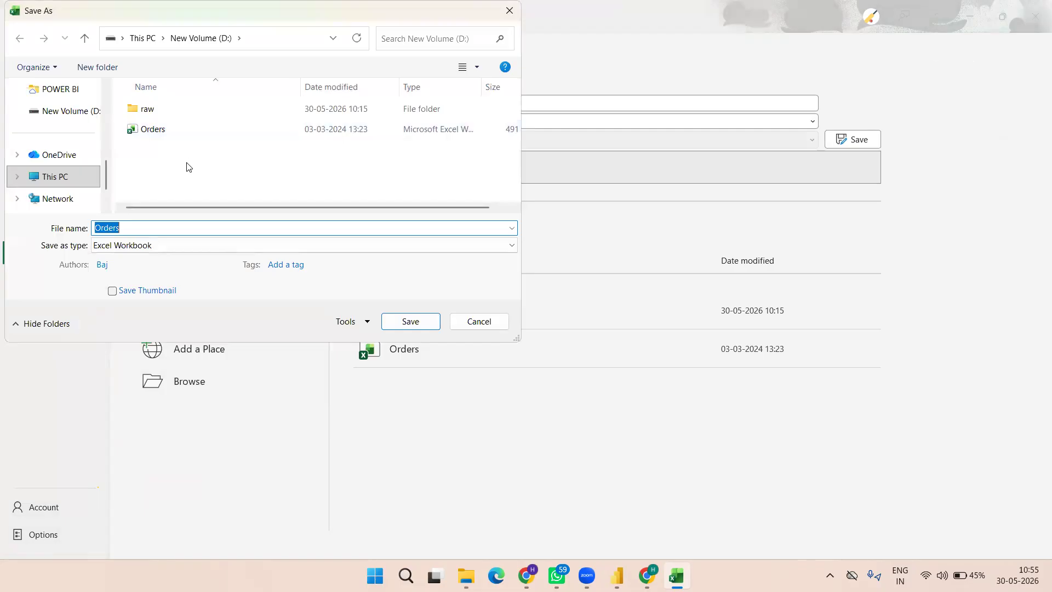
# Save only the active sheet as a CSV (Comma delimited) file named Orders on New Volume (D:)
pyautogui.click(192, 245)
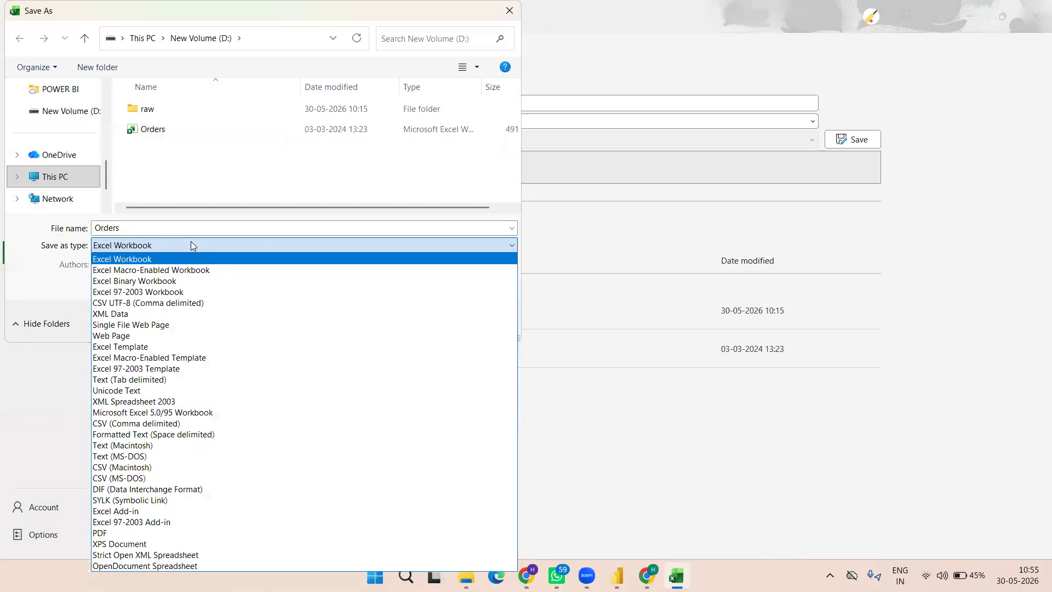
pyautogui.click(136, 423)
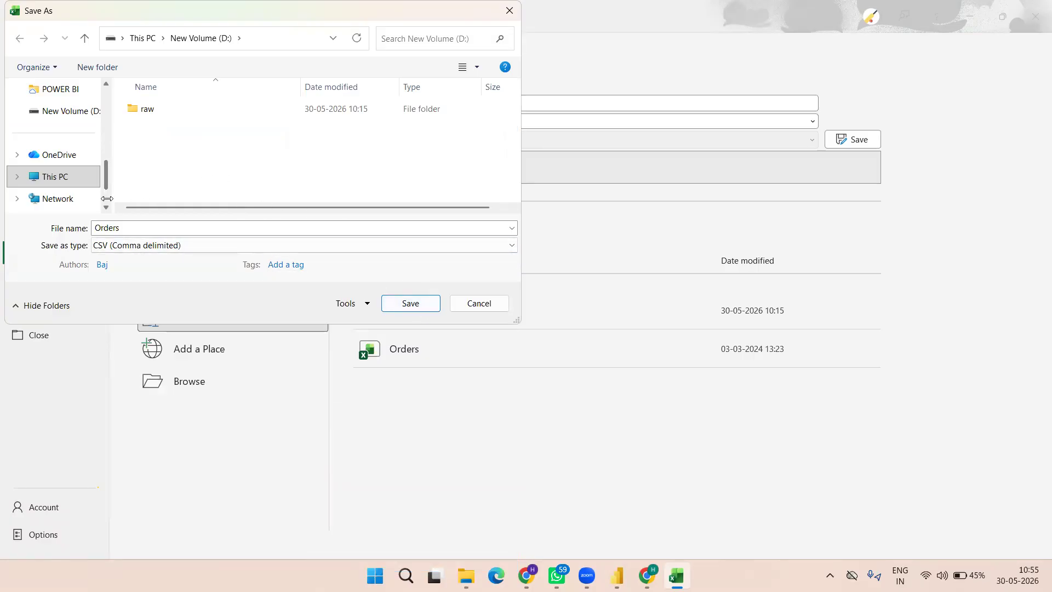
pyautogui.scroll(-2, 106, 195)
pyautogui.click(70, 133)
pyautogui.doubleClick(363, 133)
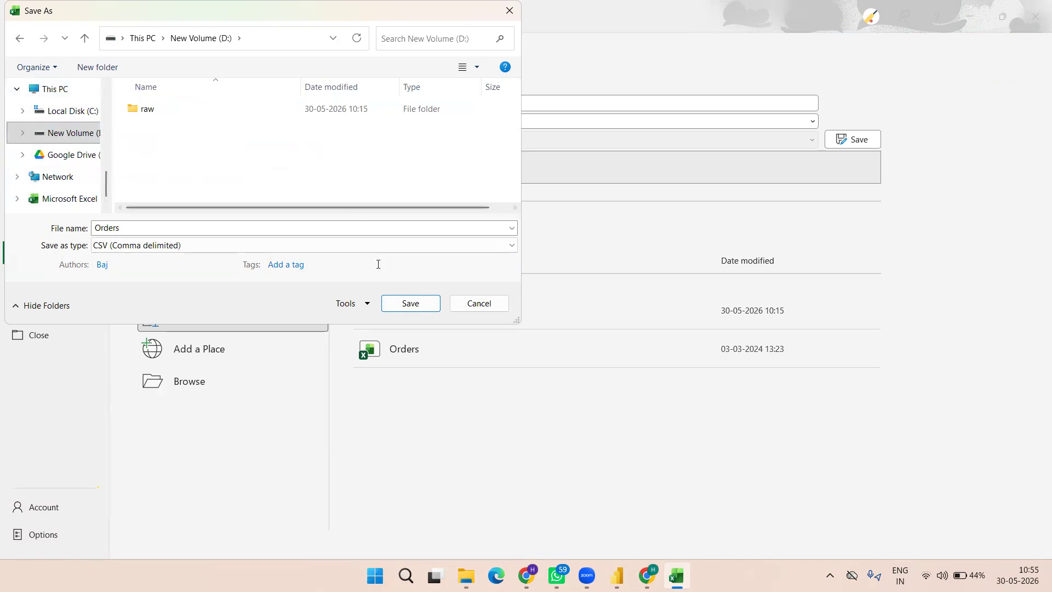
pyautogui.click(411, 304)
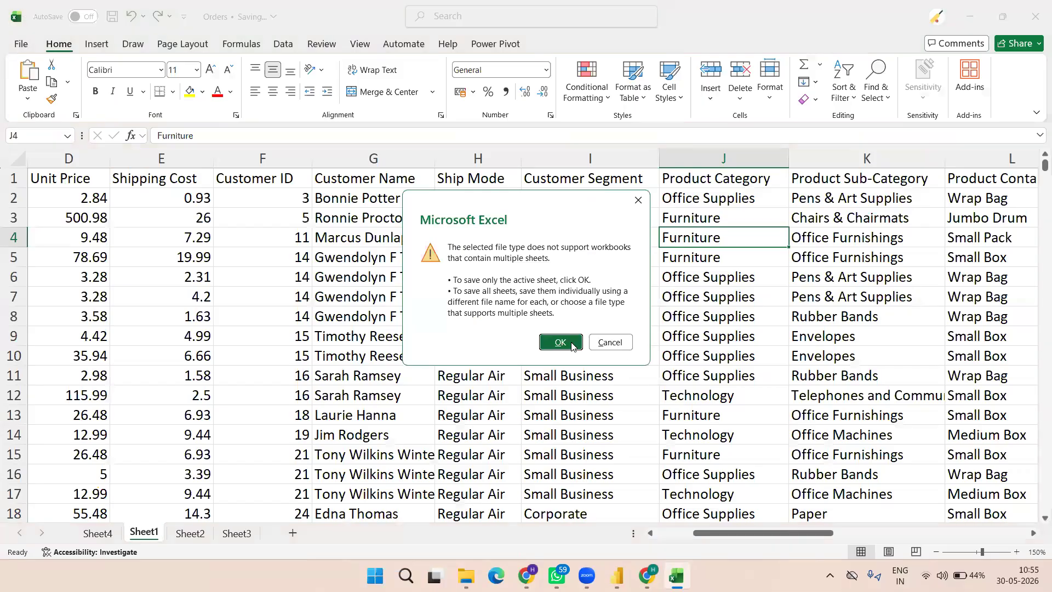
pyautogui.click(560, 343)
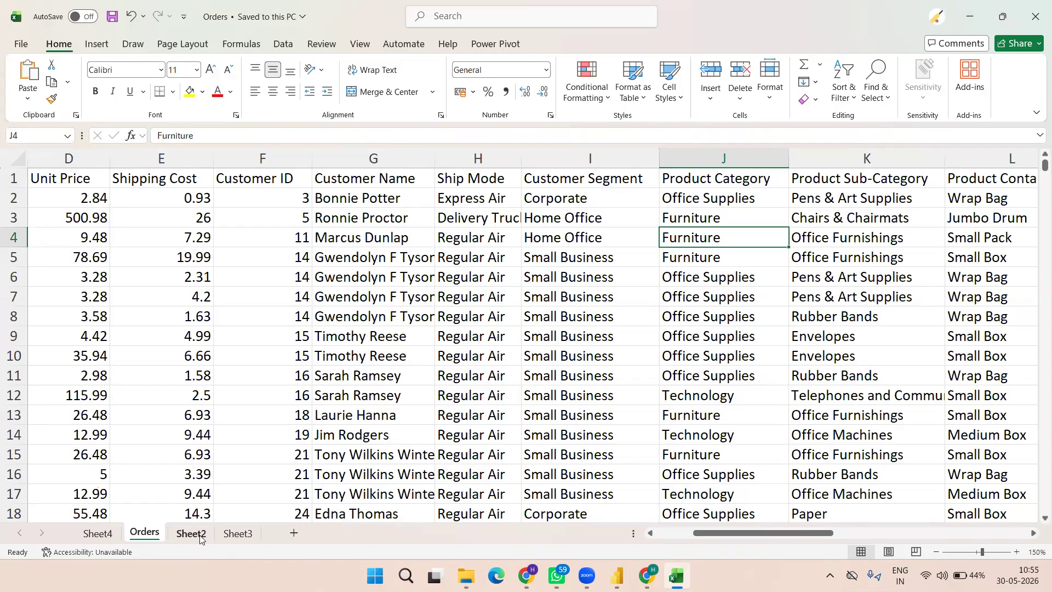
# Close the Orders file in Excel and select the Orders CSV file on New Volume (D:) in File Explorer
pyautogui.click(370, 409)
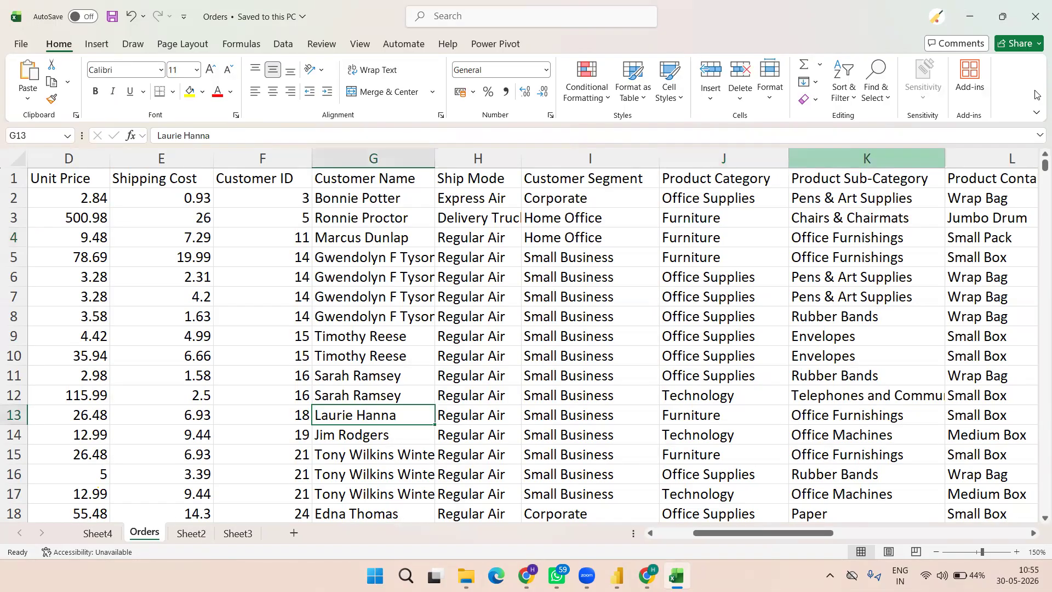
pyautogui.click(1031, 25)
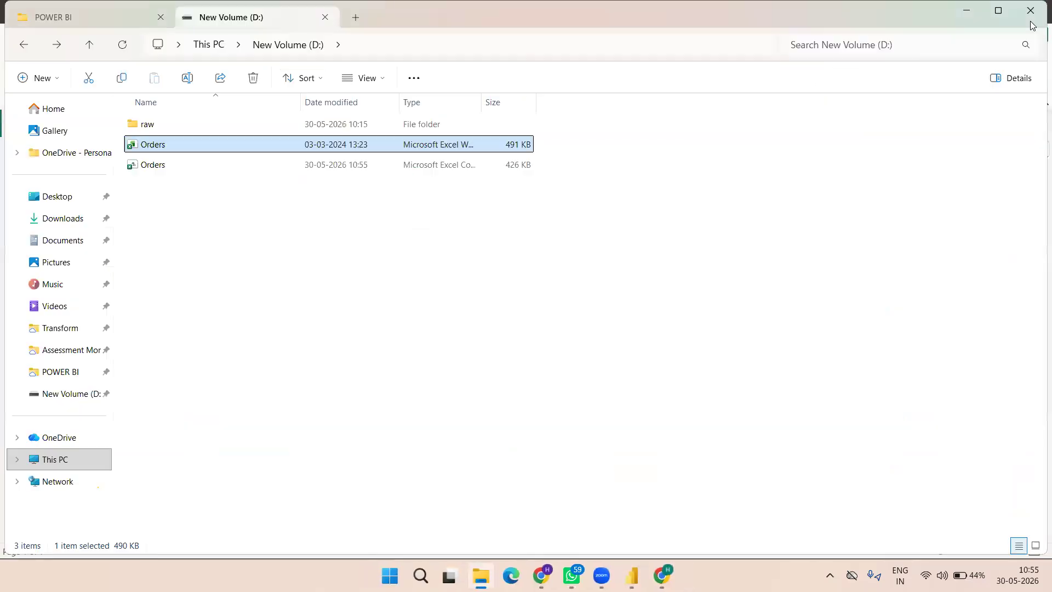
pyautogui.press('Down')
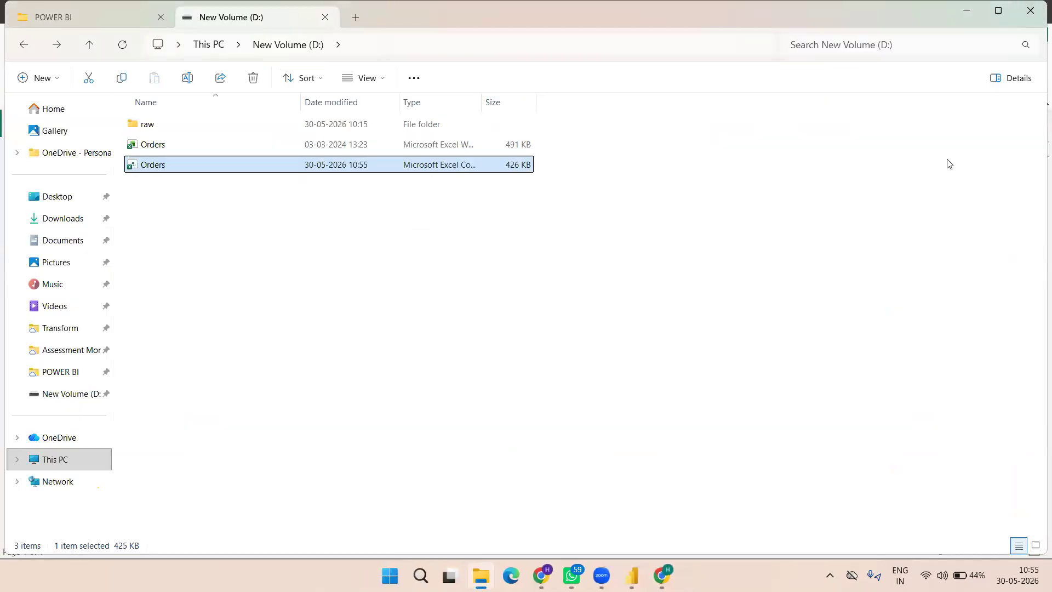